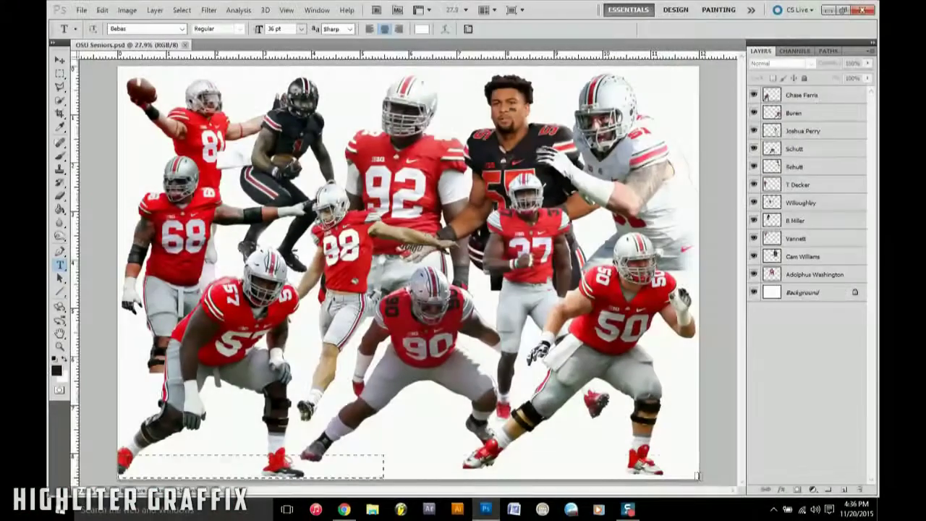
- Draw a text box across the poster's bottom edge and type the seniors' names in black
{"action": "left_click_drag", "start_coordinate": [117, 454], "coordinate": [699, 478]}
{"action": "left_click", "coordinate": [469, 29]}
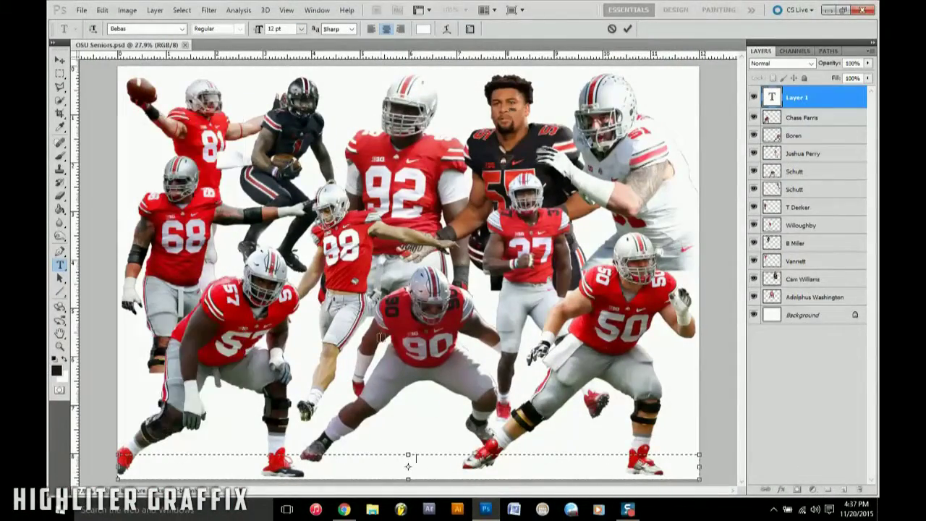
{"action": "left_click", "coordinate": [423, 29]}
{"action": "left_click", "coordinate": [445, 457]}
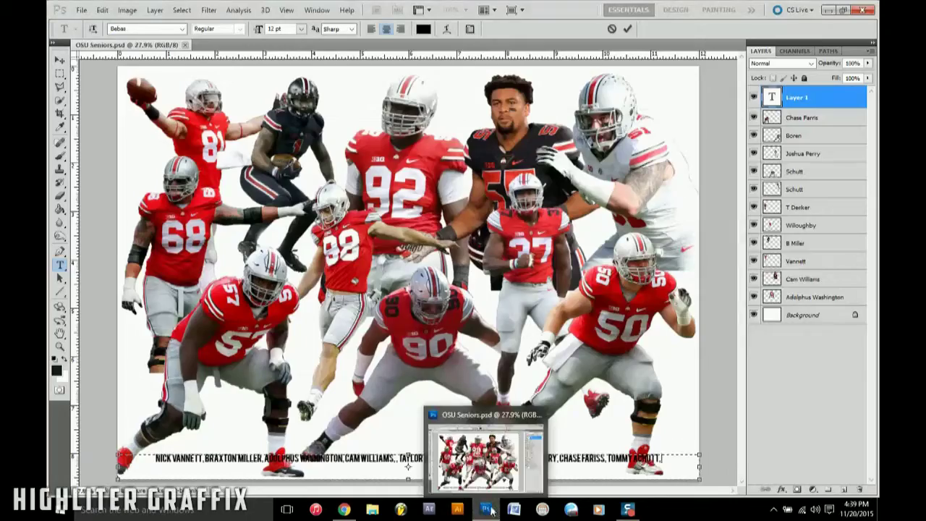
{"action": "left_click", "coordinate": [486, 510]}
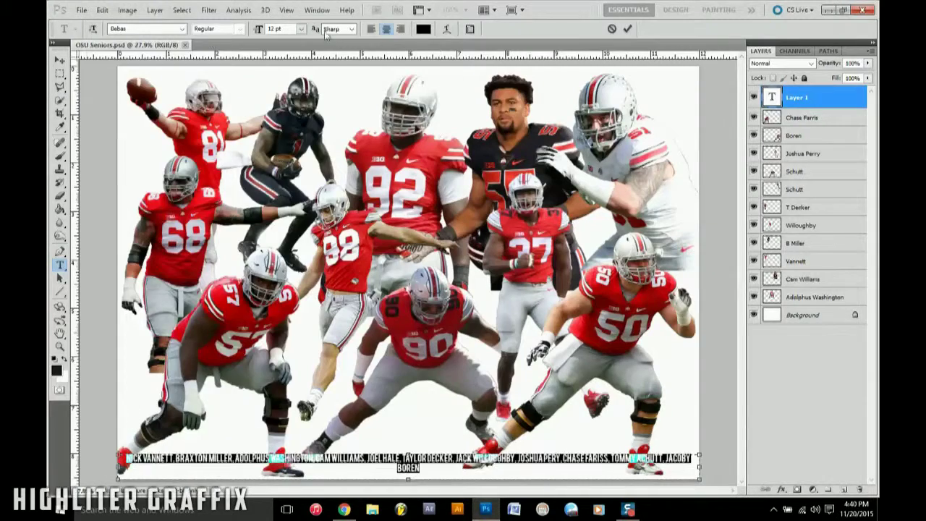
- Set the names caption to 10 pt Bodoni MT and select the Names layer
{"action": "left_click", "coordinate": [181, 29]}
{"action": "scroll", "coordinate": [209, 147], "scroll_direction": "down", "scroll_amount": 3}
{"action": "left_click", "coordinate": [209, 147]}
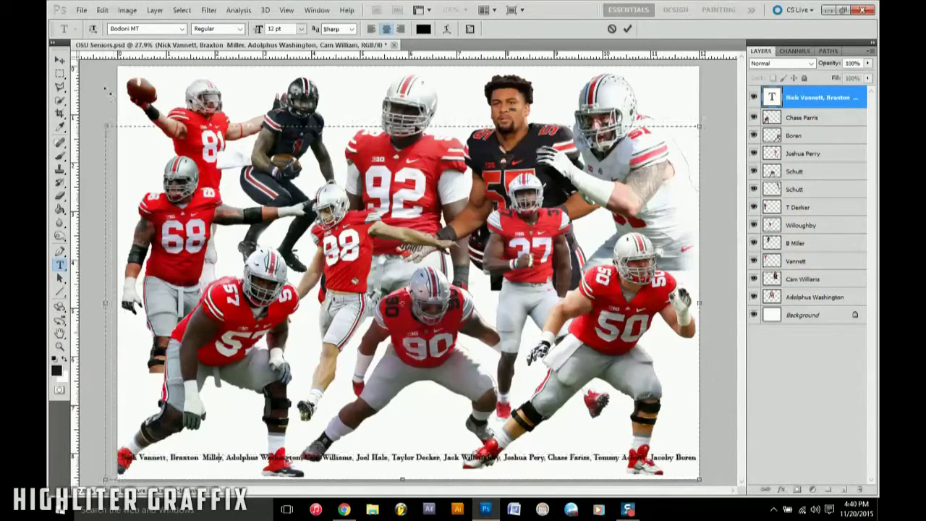
{"action": "left_click", "coordinate": [301, 29]}
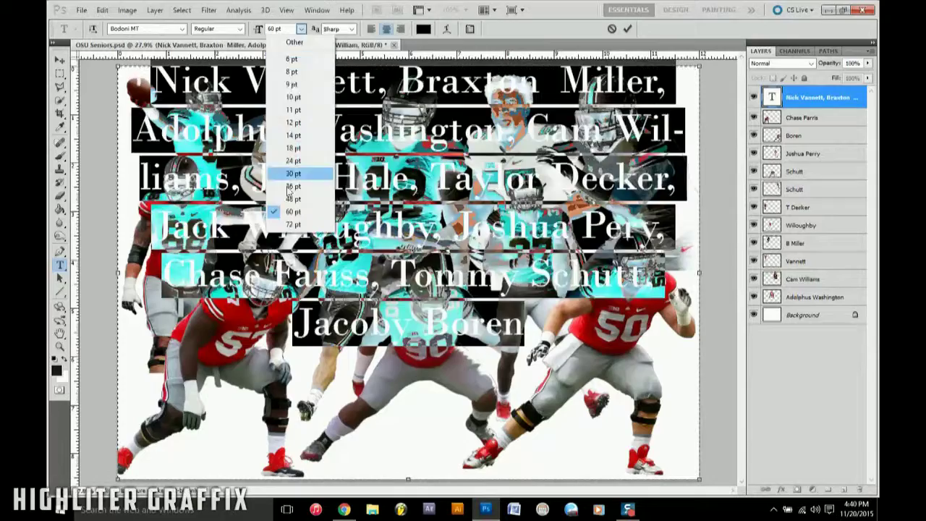
{"action": "left_click", "coordinate": [293, 199]}
{"action": "left_click", "coordinate": [300, 29]}
{"action": "left_click", "coordinate": [301, 92]}
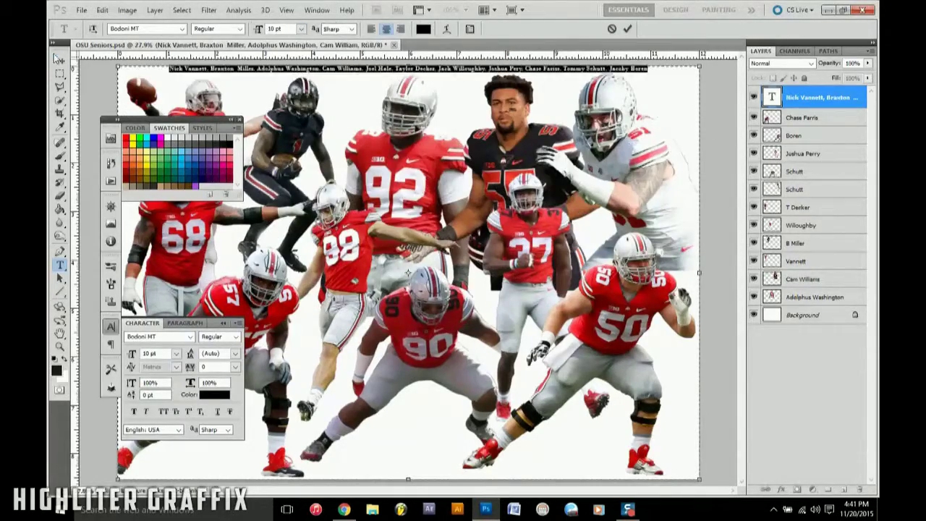
{"action": "type", "text": "Names"}
{"action": "left_click", "coordinate": [795, 97]}
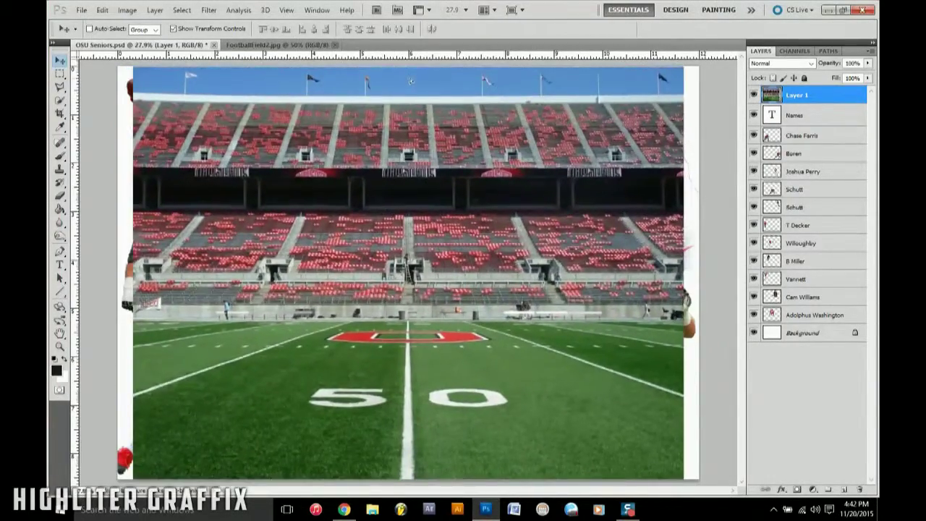
- Move the stadium layer beneath the players, copy the sky onto its own layer and fill the top band
{"action": "left_click_drag", "start_coordinate": [796, 95], "coordinate": [796, 324]}
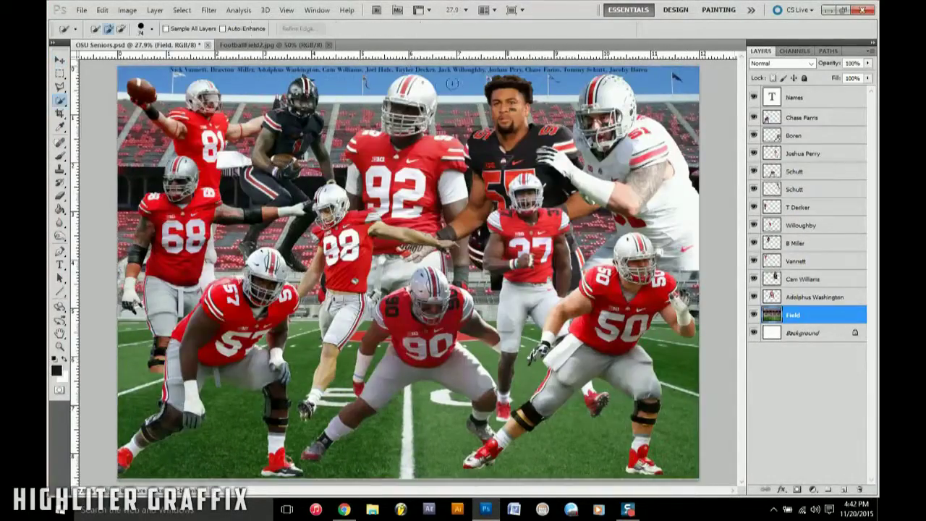
{"action": "right_click", "coordinate": [275, 90]}
{"action": "left_click", "coordinate": [330, 246]}
{"action": "right_click", "coordinate": [564, 83]}
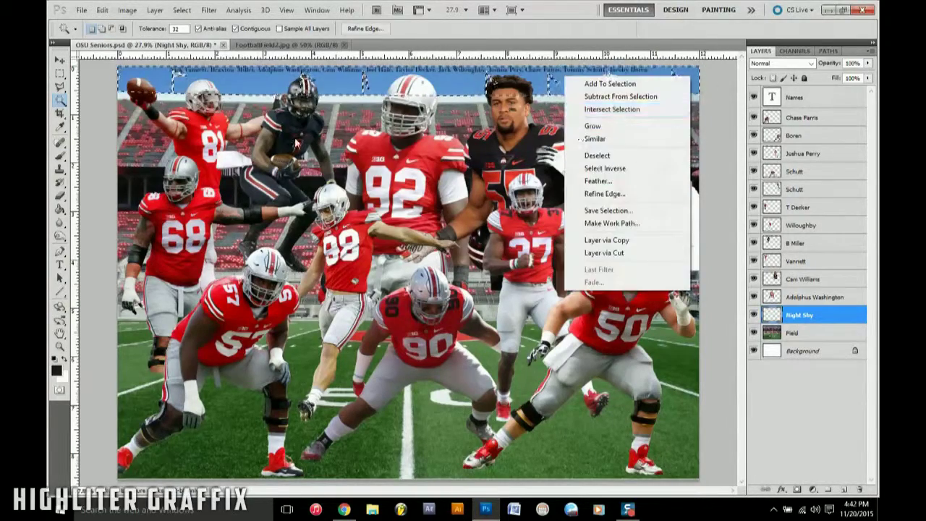
{"action": "left_click", "coordinate": [582, 253]}
{"action": "key", "text": "Return"}
{"action": "key", "text": "ctrl+d"}
{"action": "left_click", "coordinate": [59, 62]}
{"action": "left_click", "coordinate": [853, 97]}
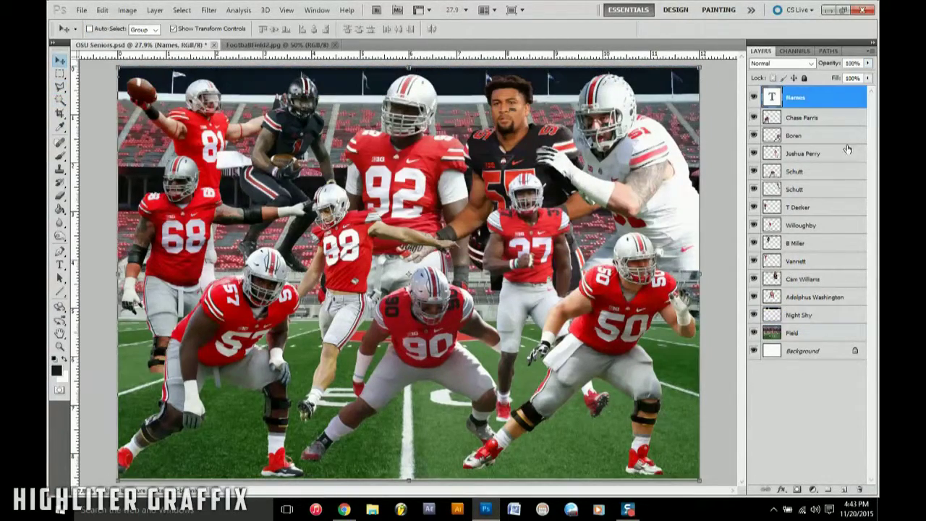
- Add a white-filled layer above the stadium and lower its opacity to fade the photo
{"action": "left_click", "coordinate": [803, 316]}
{"action": "key", "text": "ctrl+shift+alt+n"}
{"action": "key", "text": "x"}
{"action": "key", "text": "alt+BackSpace"}
{"action": "left_click", "coordinate": [867, 63]}
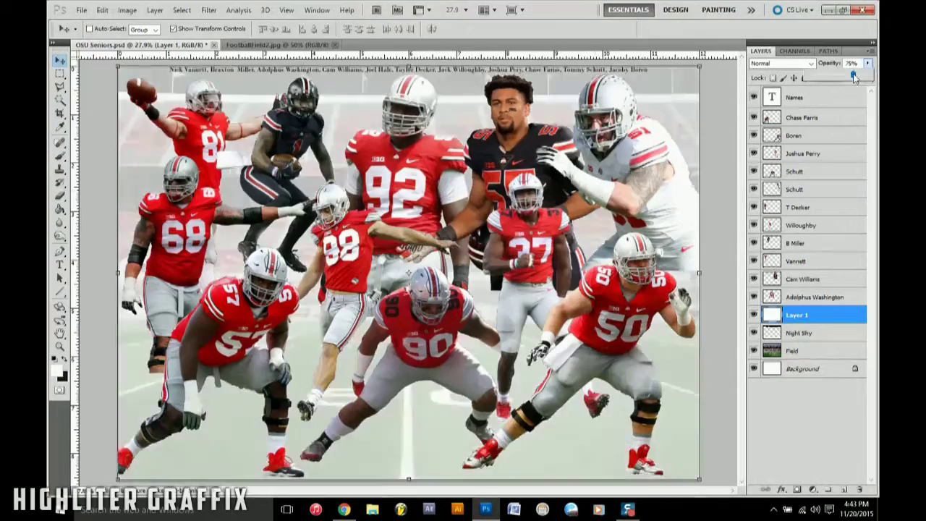
{"action": "left_click_drag", "start_coordinate": [867, 78], "coordinate": [847, 78]}
{"action": "left_click", "coordinate": [799, 332]}
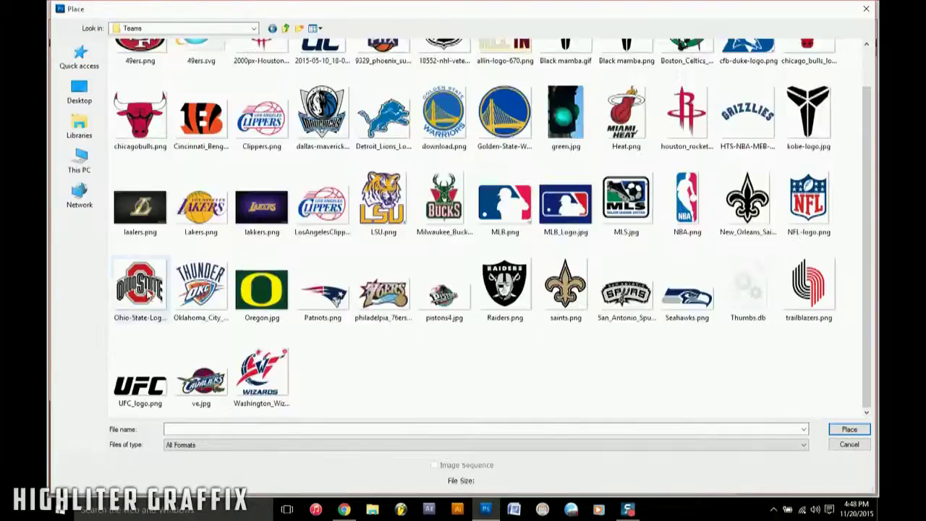
- Delete the logo's white background and shrink it at the poster's bottom centre
{"action": "key", "text": "Delete"}
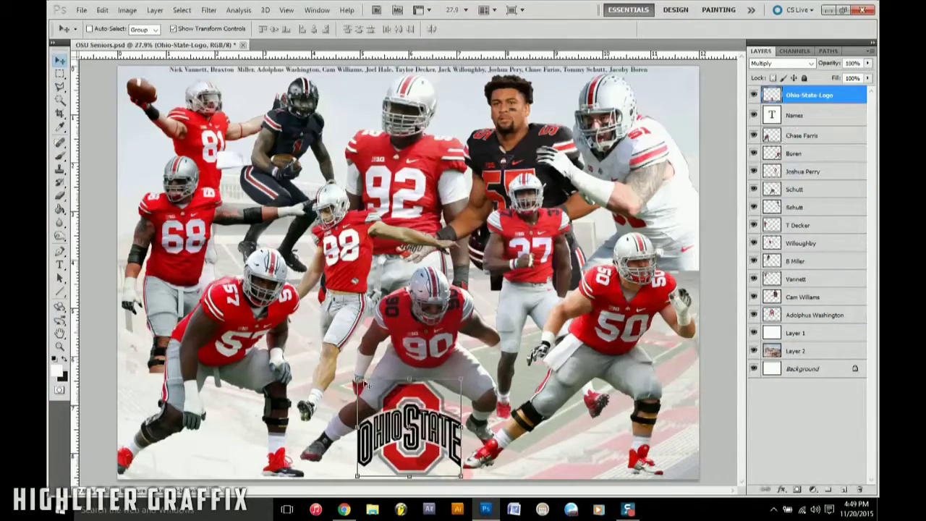
{"action": "left_click_drag", "start_coordinate": [356, 476], "coordinate": [363, 471]}
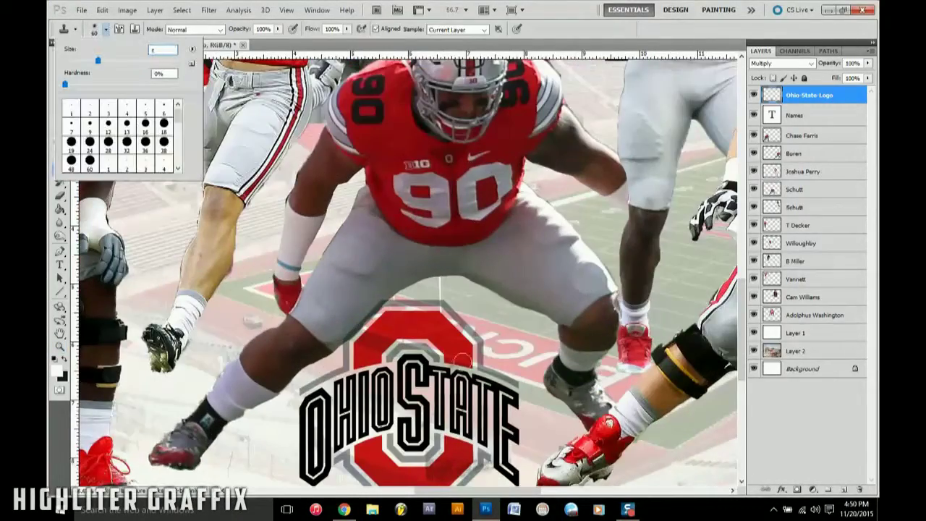
- Clone-stamp the logo with a smaller brush, then Magic Wand its O and merge a copy back
{"action": "left_click", "coordinate": [445, 434]}
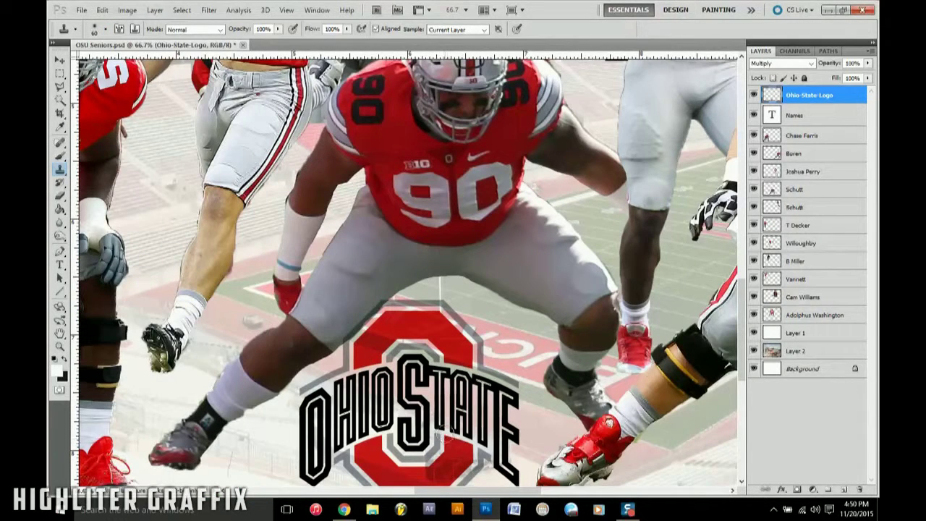
{"action": "right_click", "coordinate": [467, 428]}
{"action": "key", "text": "Return"}
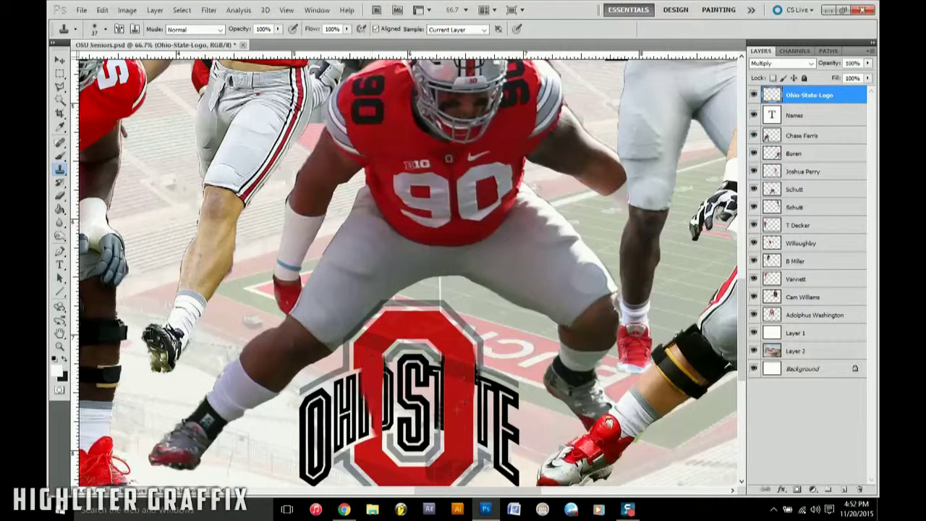
{"action": "scroll", "coordinate": [377, 449], "scroll_direction": "down", "scroll_amount": 3}
{"action": "key", "text": "w"}
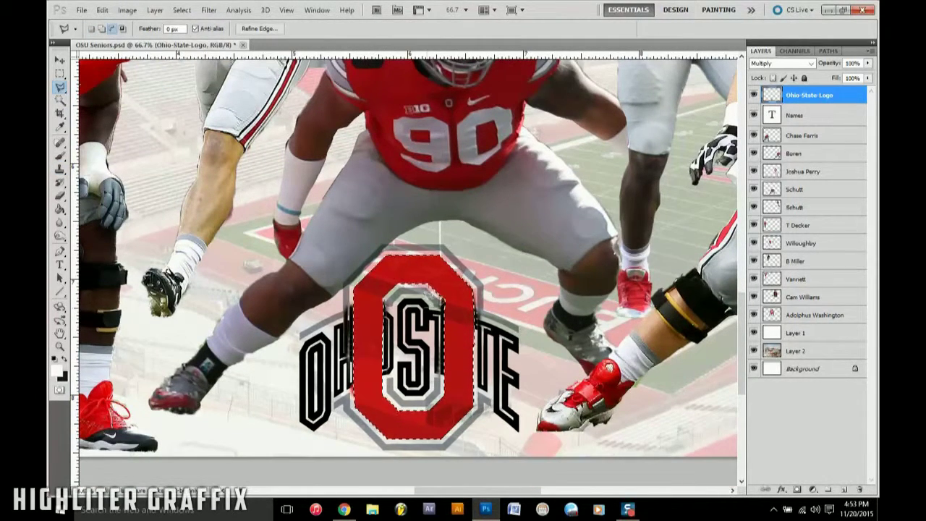
{"action": "key", "text": "ctrl+j"}
{"action": "key", "text": "ctrl+e"}
{"action": "key", "text": "z"}
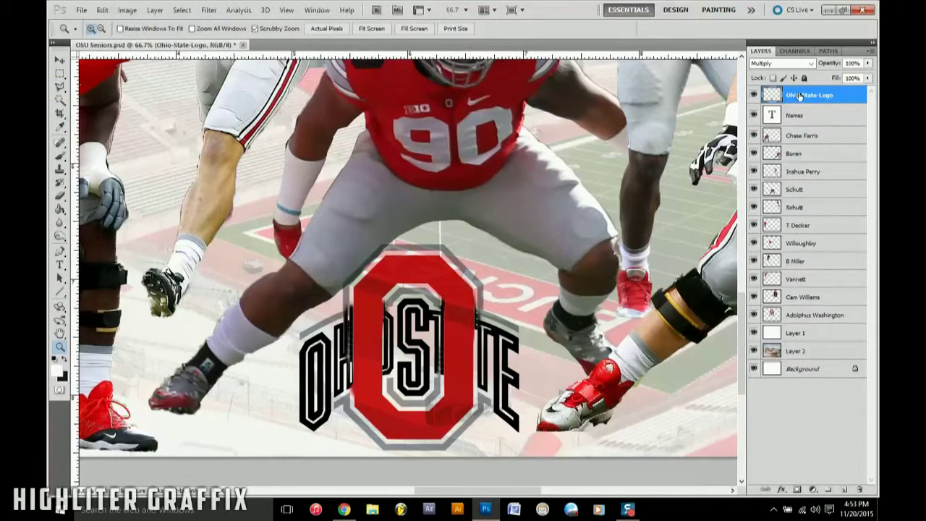
- Delete the logo layers, fit the poster on screen, and apply the Topaz filter to the top player
{"action": "key", "text": "ctrl+j"}
{"action": "key", "text": "Delete"}
{"action": "key", "text": "Delete"}
{"action": "key", "text": "ctrl+0"}
{"action": "key", "text": "v"}
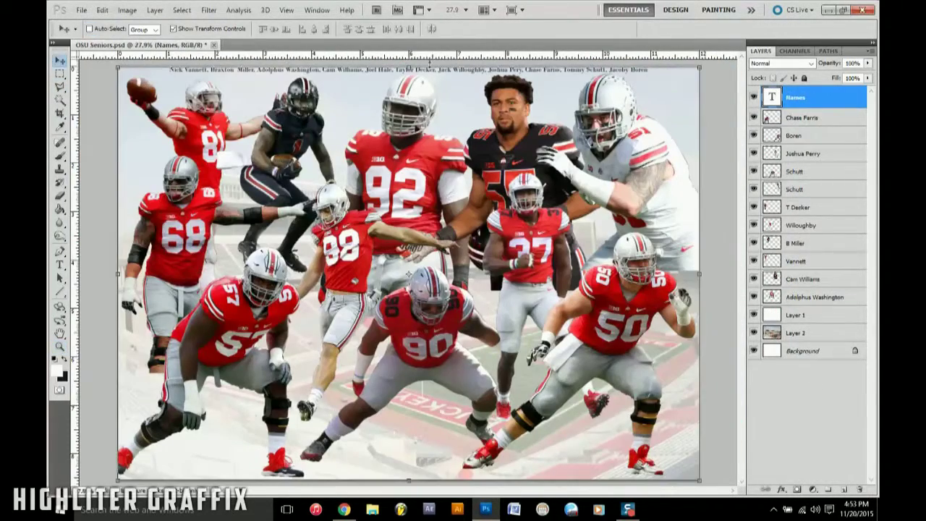
{"action": "key", "text": "alt+bracketleft"}
{"action": "left_click", "coordinate": [208, 10]}
{"action": "left_click", "coordinate": [376, 227]}
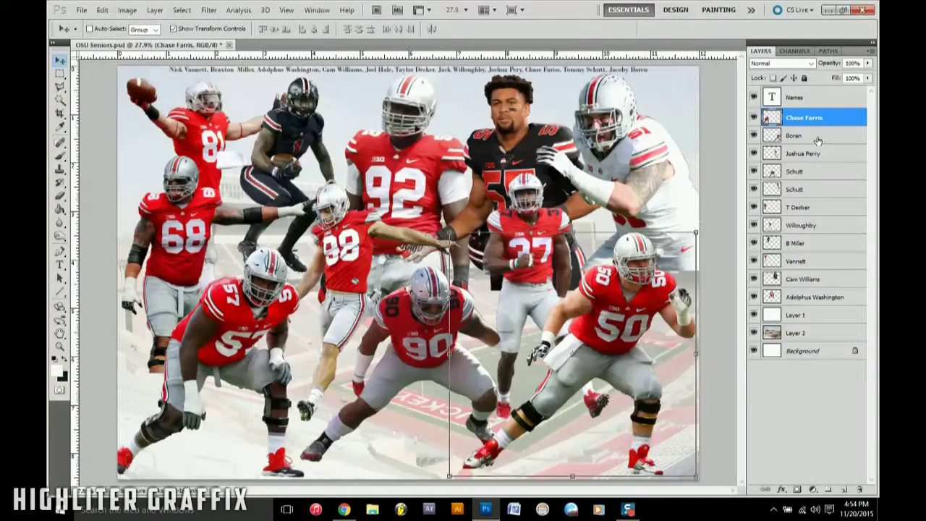
- Reapply the Topaz filter to the upper player layers, moving down one layer at a time
{"action": "key", "text": "alt+bracketleft"}
{"action": "key", "text": "alt+t"}
{"action": "key", "text": "Return"}
{"action": "key", "text": "alt+bracketleft"}
{"action": "key", "text": "alt+t"}
{"action": "key", "text": "Return"}
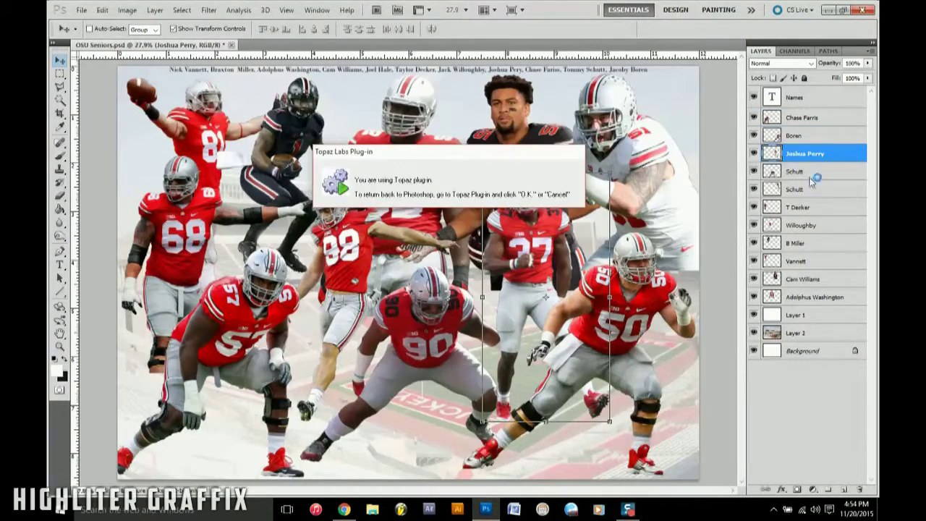
{"action": "key", "text": "alt+bracketleft"}
{"action": "key", "text": "ctrl+f"}
{"action": "key", "text": "alt+bracketleft"}
{"action": "key", "text": "ctrl+f"}
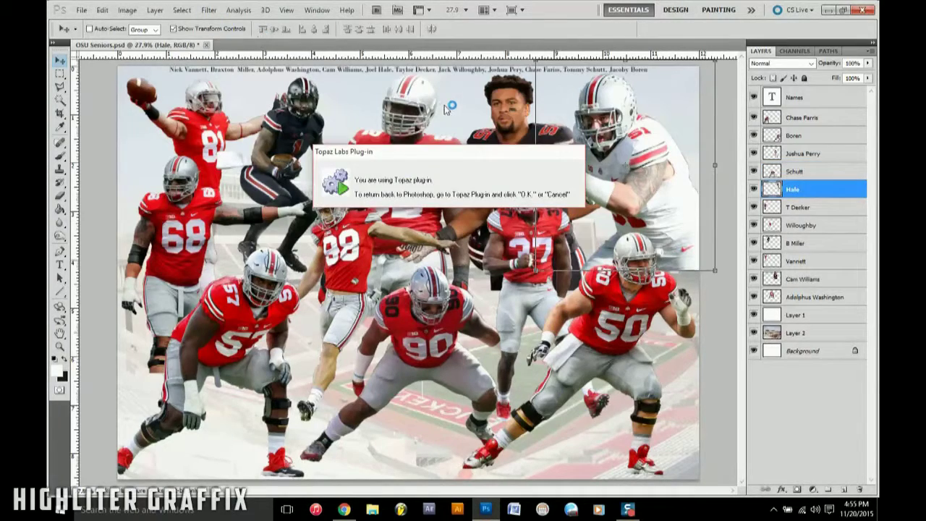
- Reapply the Topaz filter to the remaining lower player layers, then select the top Names layer
{"action": "key", "text": "alt+bracketleft"}
{"action": "key", "text": "ctrl+f"}
{"action": "key", "text": "alt+bracketleft"}
{"action": "key", "text": "alt+bracketleft"}
{"action": "key", "text": "ctrl+f"}
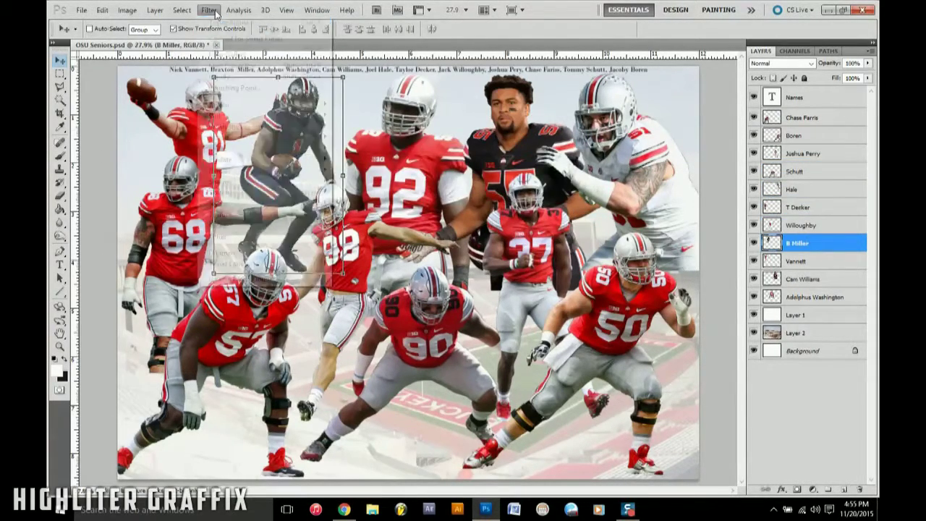
{"action": "key", "text": "alt+bracketleft"}
{"action": "key", "text": "ctrl+f"}
{"action": "key", "text": "alt+bracketleft"}
{"action": "key", "text": "ctrl+f"}
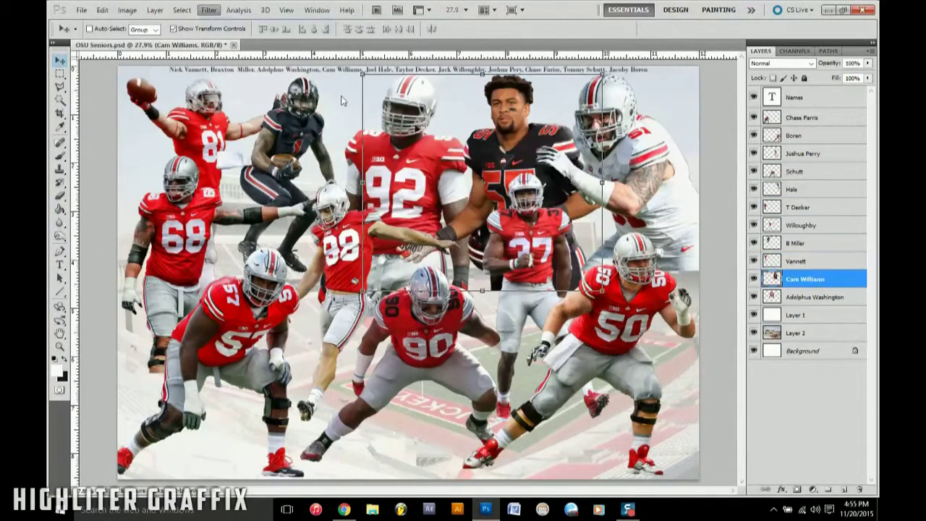
{"action": "left_click", "coordinate": [806, 296]}
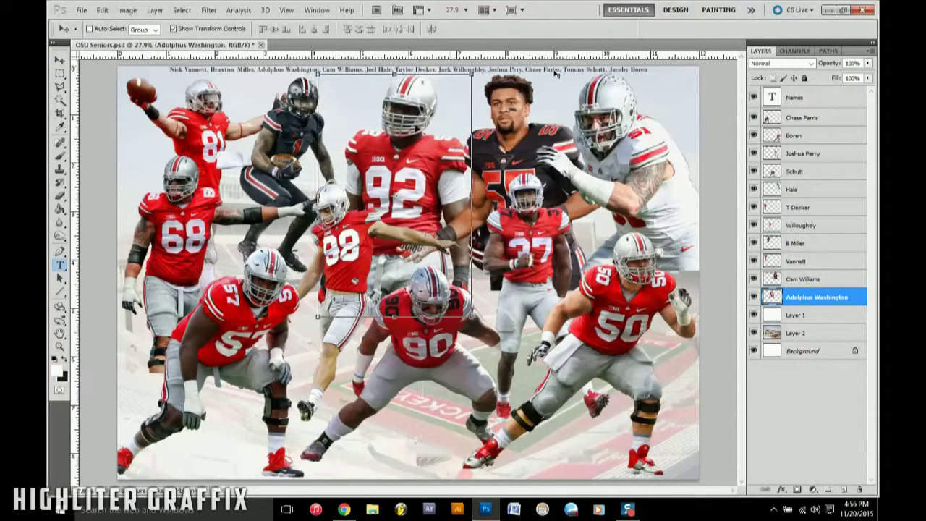
{"action": "key", "text": "alt+shift+bracketright"}
- Add a reversed red-to-white Gradient Map with 20% fill and 41% opacity
{"action": "left_click", "coordinate": [812, 489]}
{"action": "left_click", "coordinate": [853, 468]}
{"action": "left_click", "coordinate": [607, 127]}
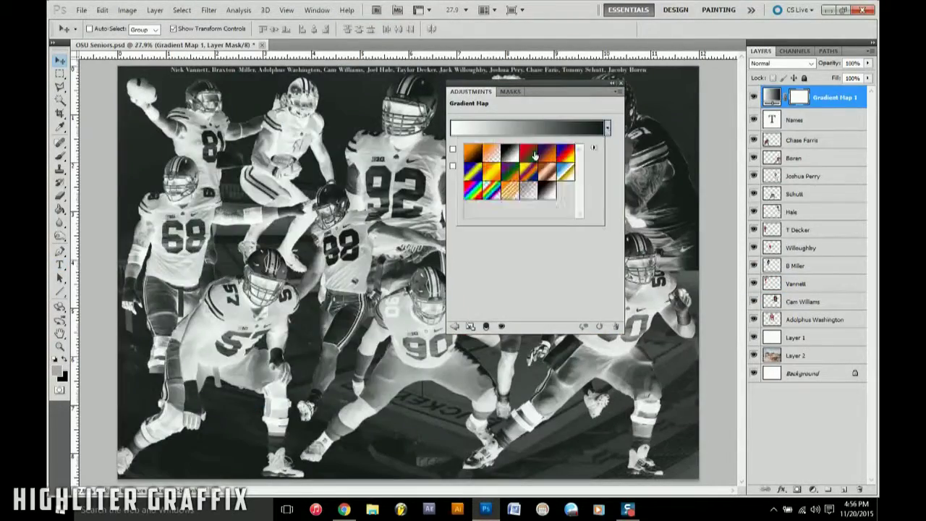
{"action": "left_click", "coordinate": [528, 128]}
{"action": "left_click", "coordinate": [835, 74]}
{"action": "left_click", "coordinate": [374, 159]}
{"action": "left_click", "coordinate": [528, 127]}
{"action": "left_click", "coordinate": [374, 159]}
{"action": "left_click", "coordinate": [452, 165]}
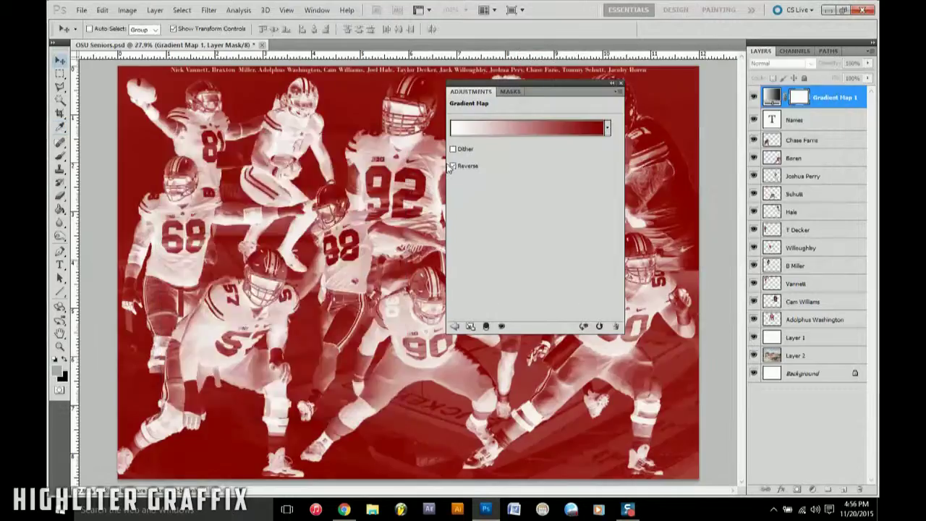
{"action": "left_click_drag", "start_coordinate": [837, 78], "coordinate": [827, 90]}
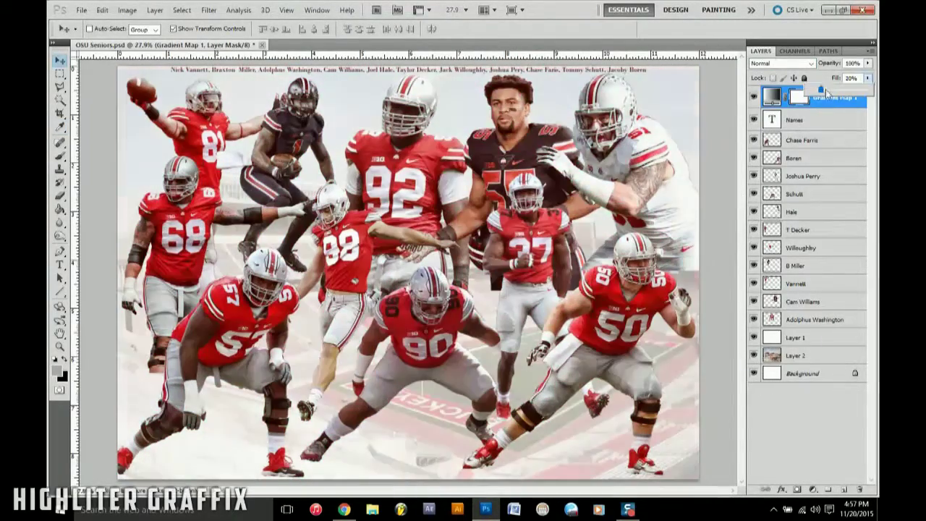
{"action": "left_click_drag", "start_coordinate": [867, 63], "coordinate": [836, 80]}
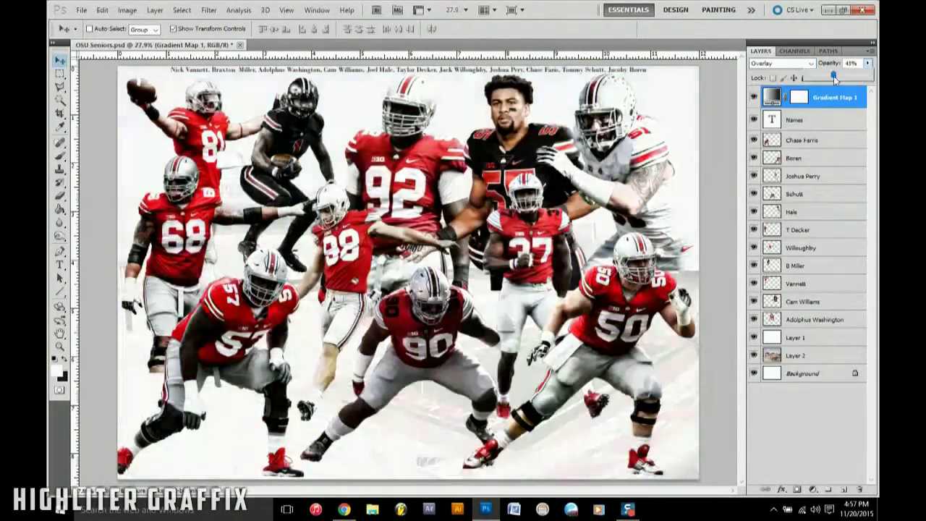
- Add Brightness/Contrast, Vibrance and Hue/Saturation adjustment layers
{"action": "left_click", "coordinate": [812, 490]}
{"action": "left_click", "coordinate": [803, 289]}
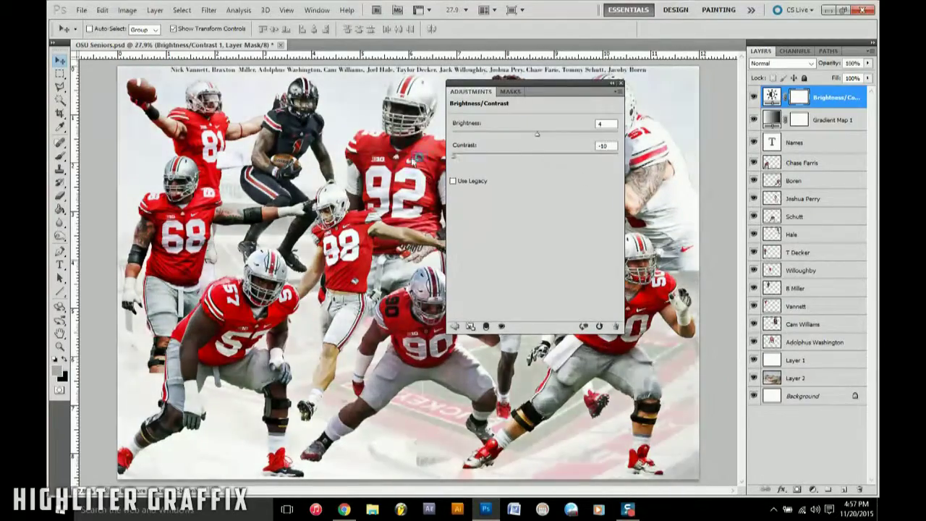
{"action": "left_click", "coordinate": [812, 490]}
{"action": "left_click", "coordinate": [799, 355]}
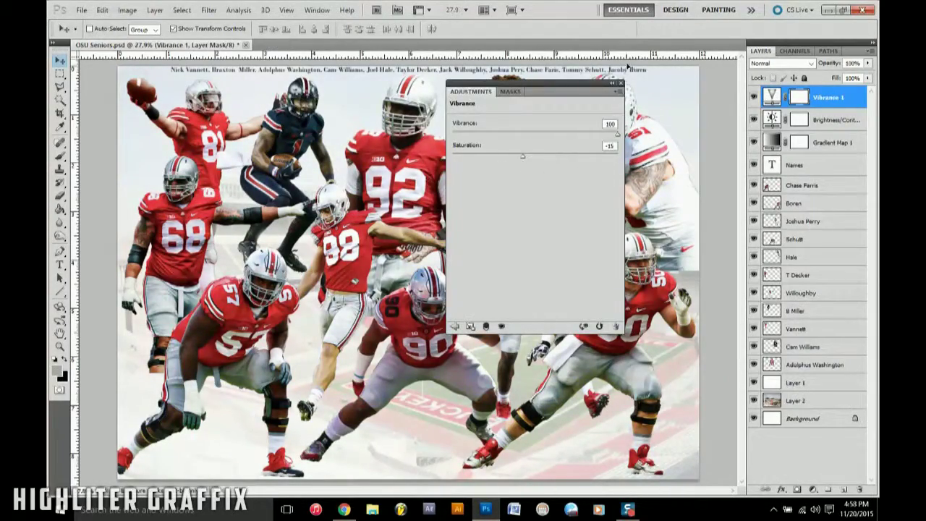
{"action": "left_click", "coordinate": [813, 489]}
{"action": "left_click", "coordinate": [800, 369]}
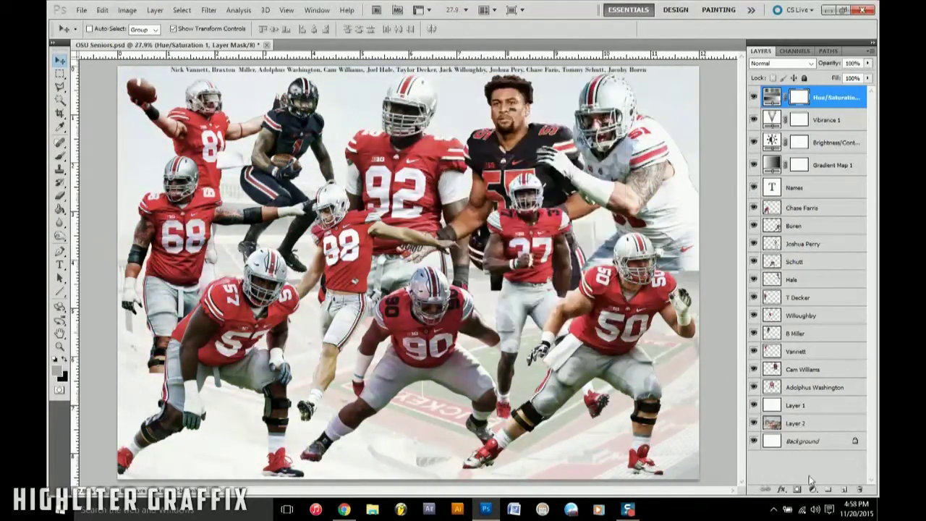
- Try a Color Balance adjustment on the midtones, discard it, and add a Curves layer instead
{"action": "left_click", "coordinate": [812, 490]}
{"action": "left_click", "coordinate": [799, 383]}
{"action": "left_click_drag", "start_coordinate": [521, 179], "coordinate": [508, 185]}
{"action": "left_click_drag", "start_coordinate": [473, 227], "coordinate": [540, 228]}
{"action": "left_click_drag", "start_coordinate": [476, 179], "coordinate": [573, 179]}
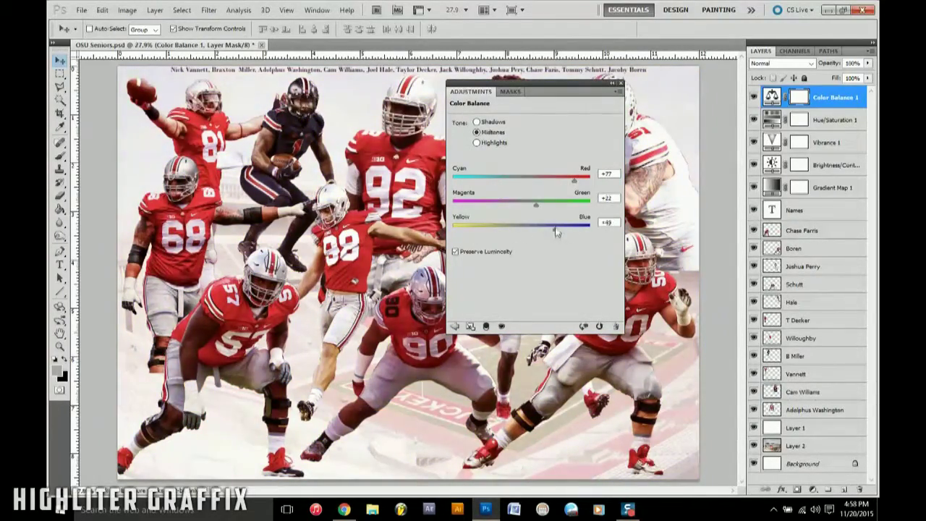
{"action": "left_click", "coordinate": [615, 327]}
{"action": "left_click", "coordinate": [812, 490]}
{"action": "left_click", "coordinate": [794, 322]}
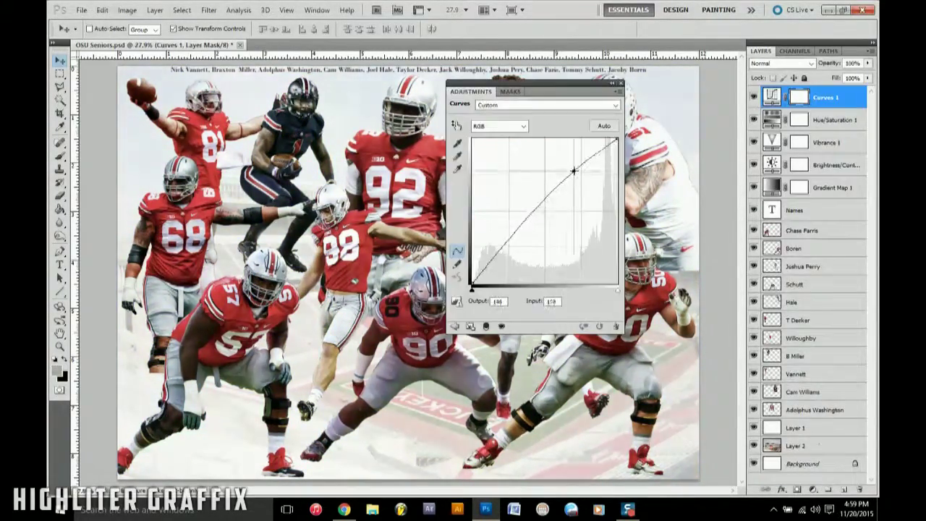
- Add three white gradient fill layers, angling the second one to fade another edge
{"action": "left_click", "coordinate": [812, 490]}
{"action": "left_click", "coordinate": [797, 266]}
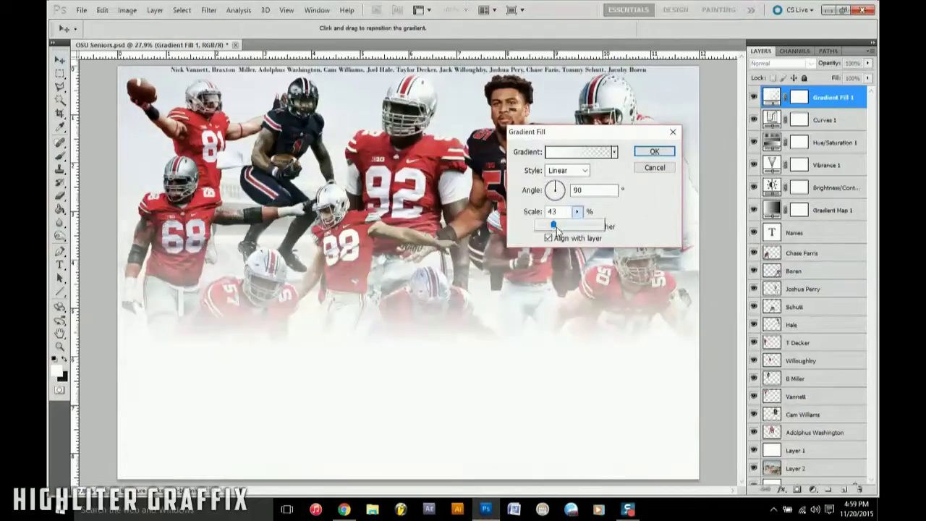
{"action": "left_click", "coordinate": [653, 151]}
{"action": "left_click", "coordinate": [813, 489]}
{"action": "left_click", "coordinate": [797, 266]}
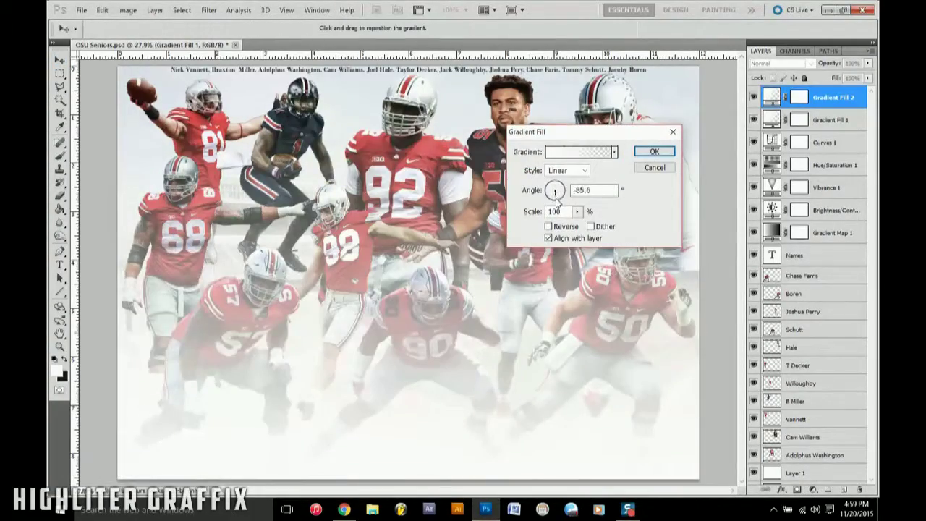
{"action": "left_click_drag", "start_coordinate": [555, 194], "coordinate": [547, 190]}
{"action": "left_click", "coordinate": [653, 151]}
{"action": "left_click", "coordinate": [812, 490]}
{"action": "left_click", "coordinate": [797, 266]}
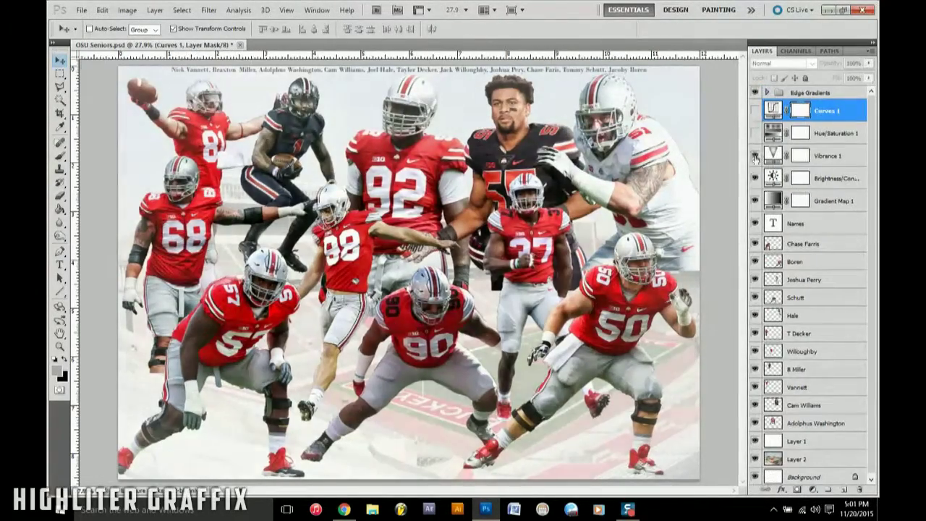
- Open Color and 2.psd, then return to the OSU Seniors poster and undo the sepia adjustments group
{"action": "left_click", "coordinate": [81, 10]}
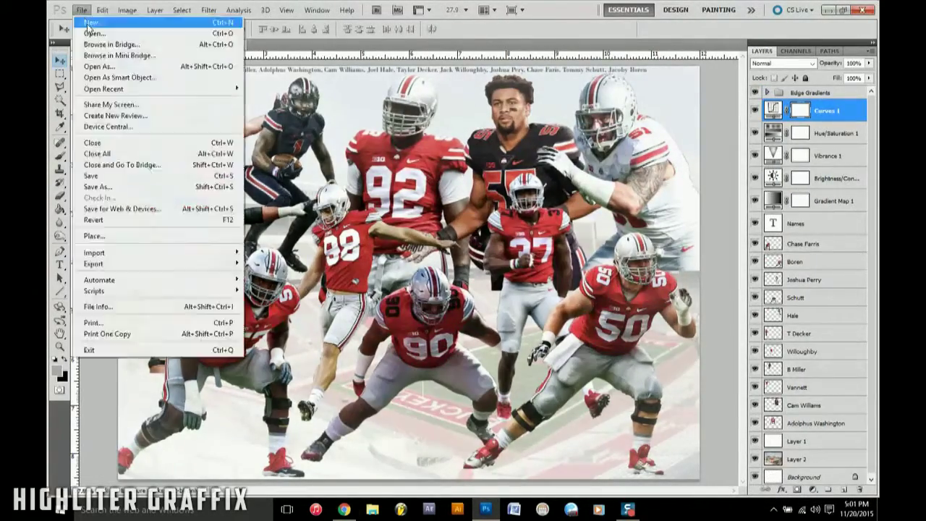
{"action": "left_click", "coordinate": [94, 34]}
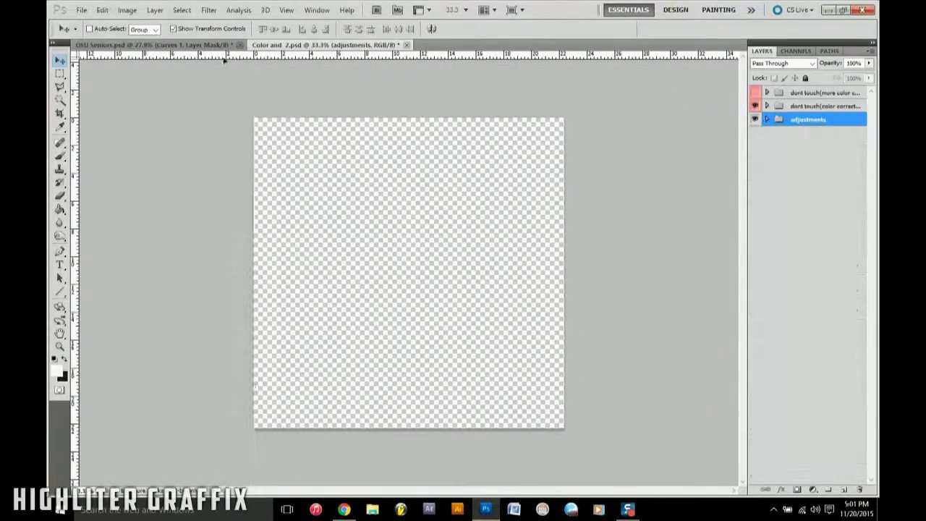
{"action": "left_click", "coordinate": [217, 45]}
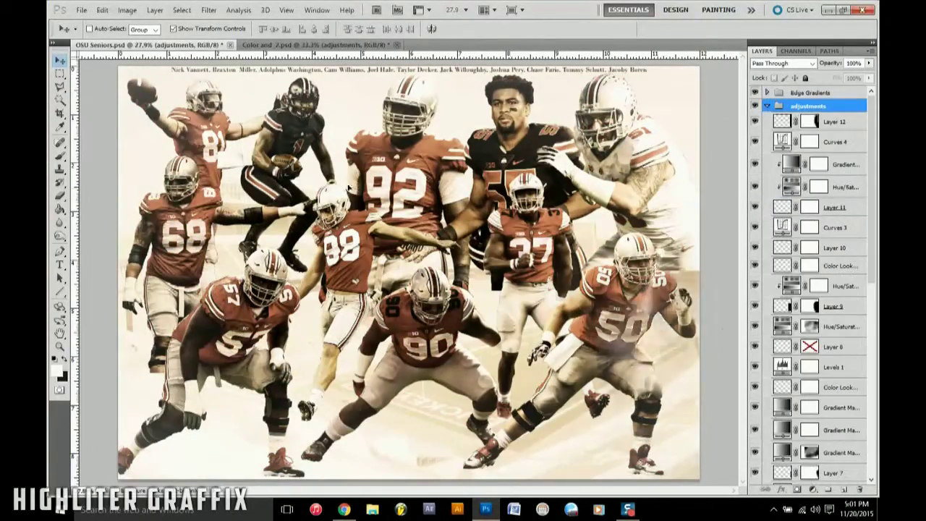
{"action": "key", "text": "ctrl+z"}
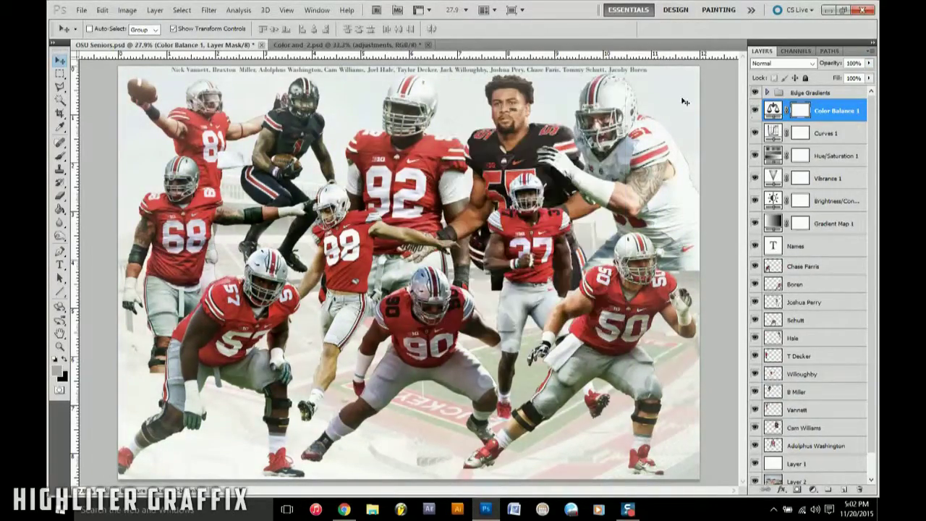
- Add a Curves layer that darkens the shadows, then delete it
{"action": "left_click", "coordinate": [826, 489]}
{"action": "left_click", "coordinate": [785, 343]}
{"action": "left_click_drag", "start_coordinate": [488, 257], "coordinate": [491, 270]}
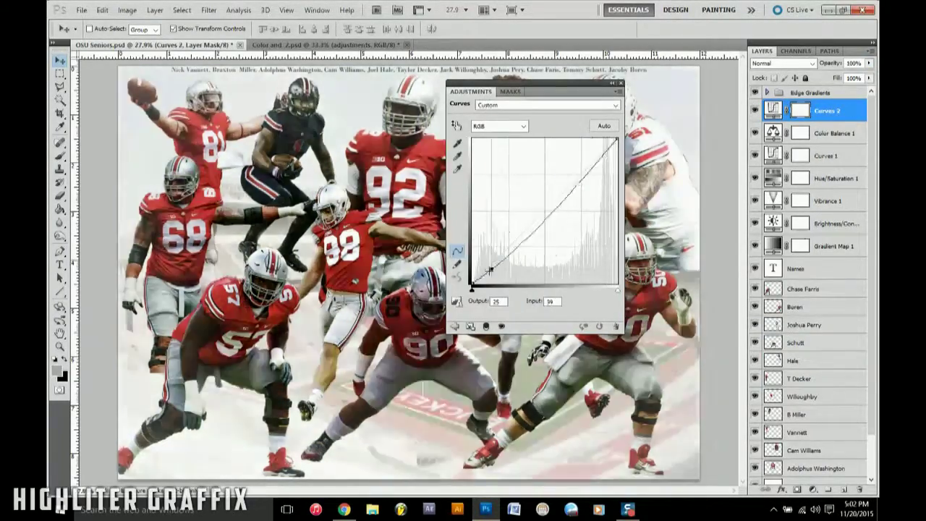
{"action": "key", "text": "Delete"}
- Add a Curves adjustment with the curve raised to brighten the image
{"action": "left_click", "coordinate": [810, 93]}
{"action": "left_click", "coordinate": [826, 489]}
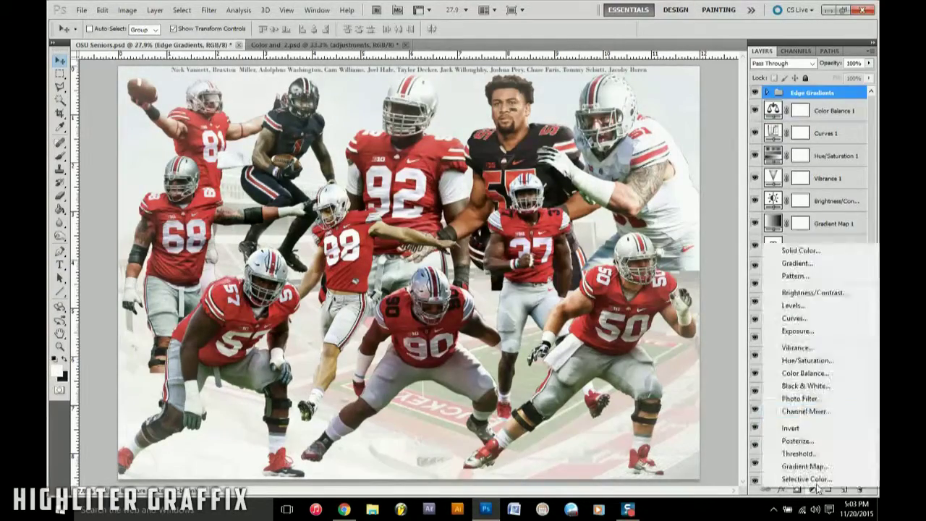
{"action": "left_click", "coordinate": [785, 342]}
{"action": "left_click_drag", "start_coordinate": [563, 198], "coordinate": [563, 187]}
- Duplicate the player layers from Chase Farris through Adolphus Washington into the Original Pics group
{"action": "left_click", "coordinate": [613, 84]}
{"action": "scroll", "coordinate": [810, 325], "scroll_direction": "down", "scroll_amount": 3}
{"action": "left_click", "coordinate": [803, 241]}
{"action": "left_click", "coordinate": [803, 450], "text": "shift"}
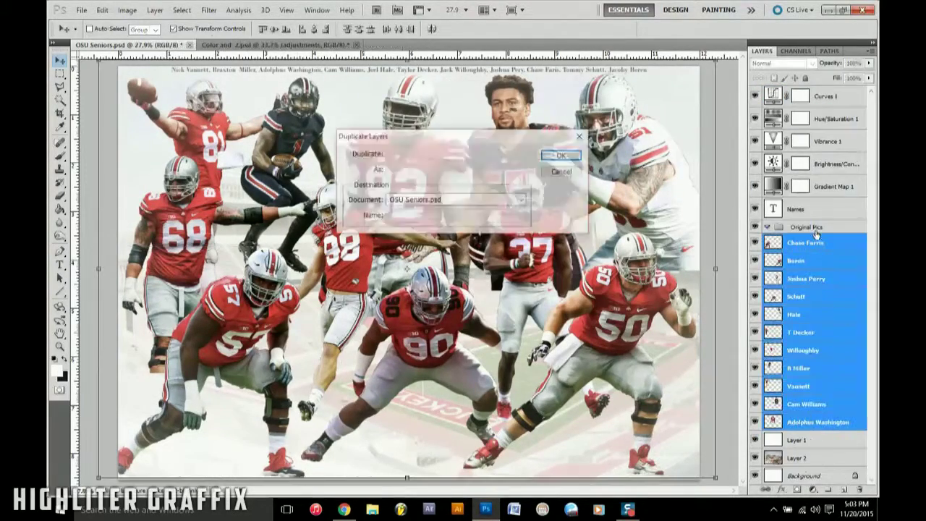
{"action": "key", "text": "ctrl+j"}
{"action": "left_click_drag", "start_coordinate": [827, 229], "coordinate": [803, 424]}
{"action": "left_click", "coordinate": [810, 230]}
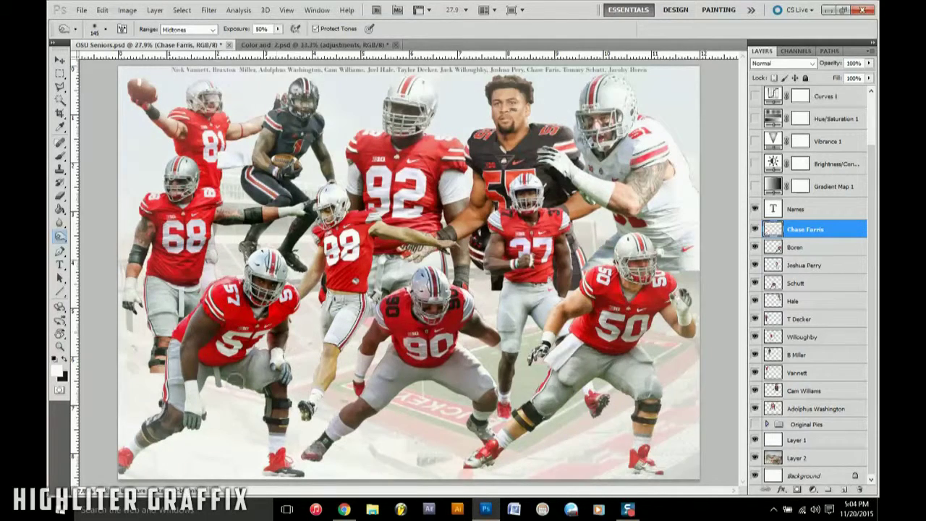
{"action": "scroll", "coordinate": [811, 217], "scroll_direction": "up", "scroll_amount": 3}
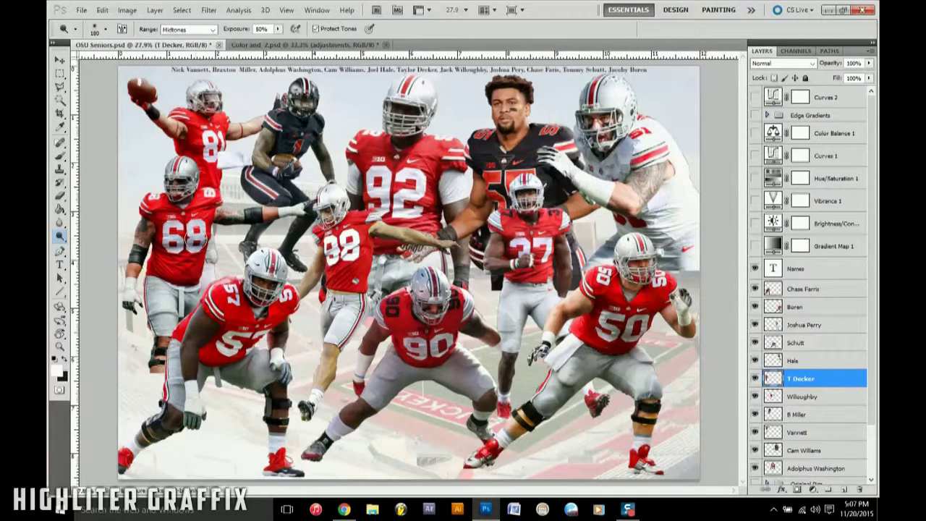
- Group the player layers from Willoughby down to Adolphus Washington as 'Retouch'
{"action": "key", "text": "alt+bracketleft"}
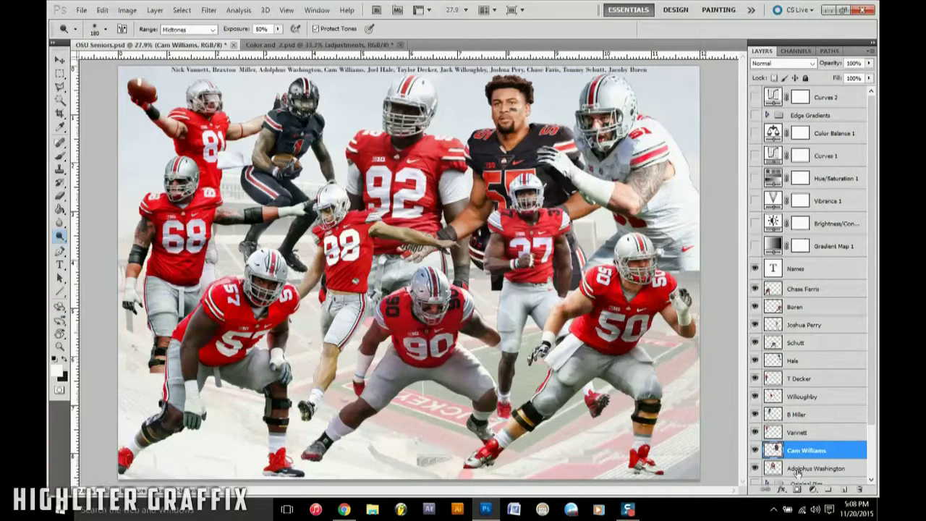
{"action": "left_click", "coordinate": [798, 468]}
{"action": "key", "text": "v"}
{"action": "left_click", "coordinate": [803, 229], "text": "shift"}
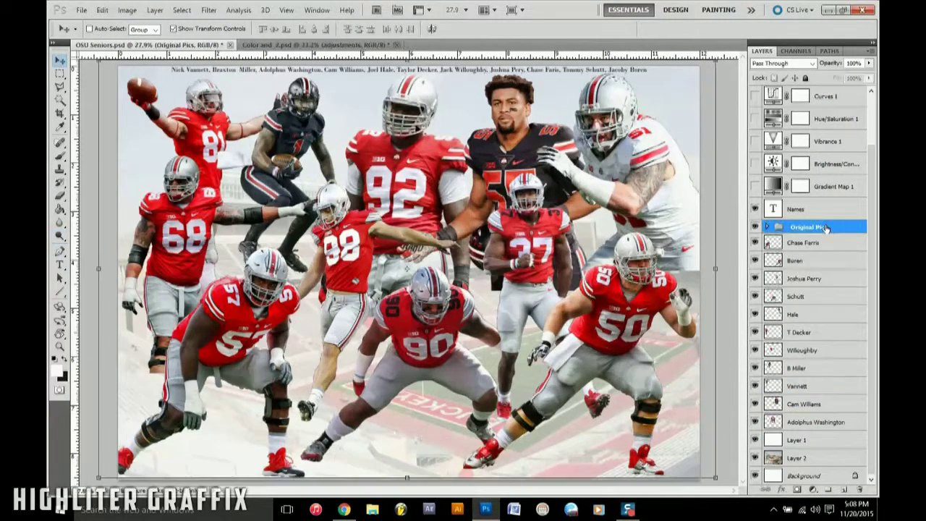
{"action": "key", "text": "ctrl+g"}
{"action": "type", "text": "Retouch"}
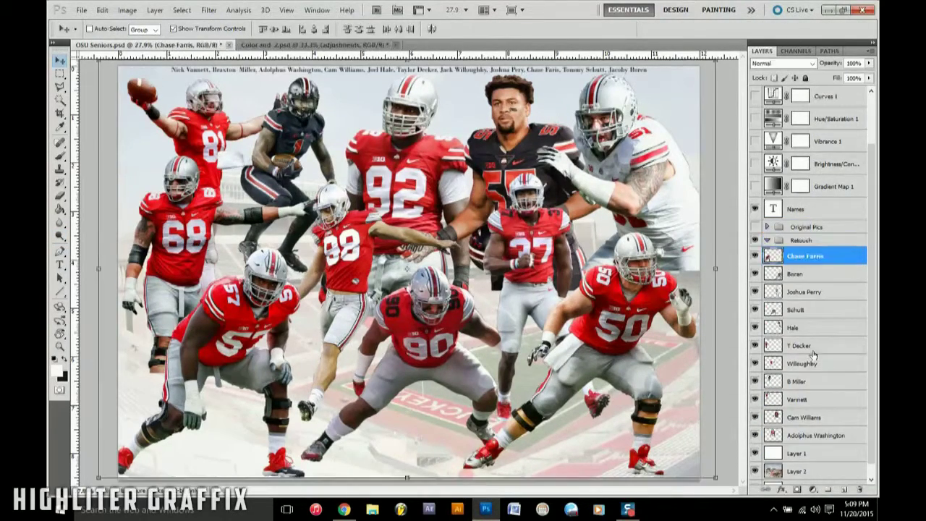
{"action": "key", "text": "Return"}
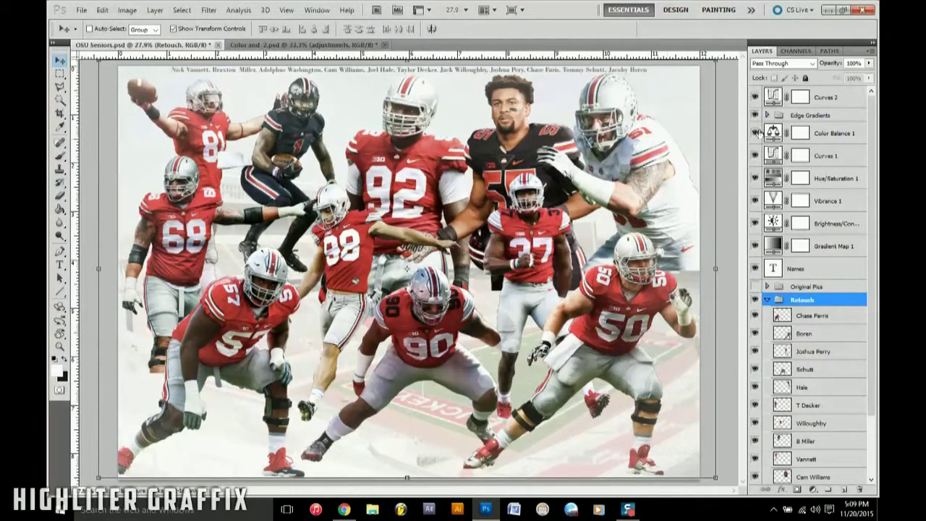
- Undo a trial Photo Filter, then duplicate the Retouch group as 'Blur'
{"action": "left_click", "coordinate": [795, 133]}
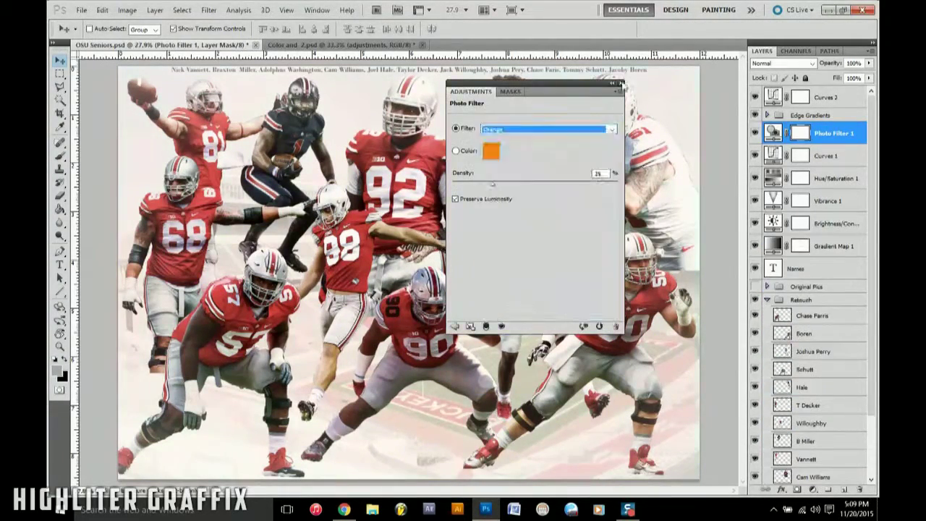
{"action": "key", "text": "ctrl+z"}
{"action": "left_click", "coordinate": [826, 97]}
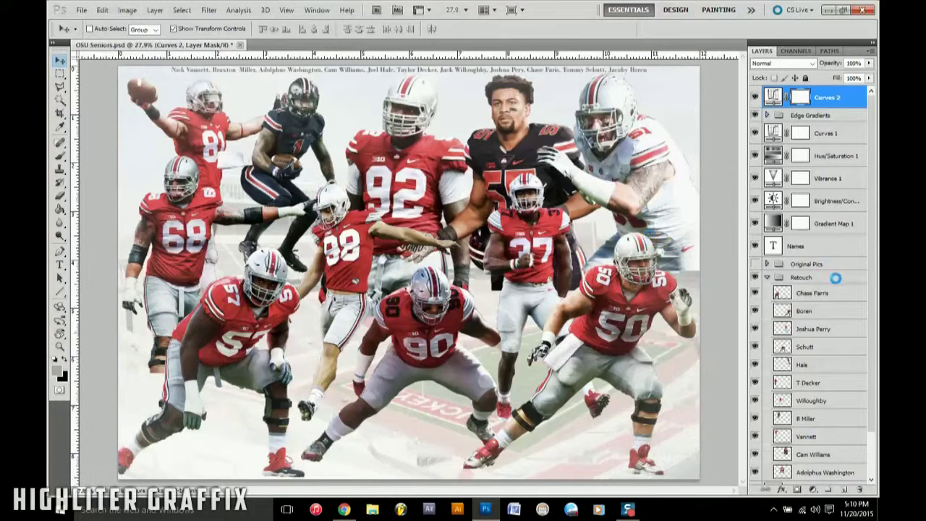
{"action": "right_click", "coordinate": [807, 277]}
{"action": "left_click", "coordinate": [803, 297]}
{"action": "type", "text": "Blur"}
{"action": "key", "text": "Return"}
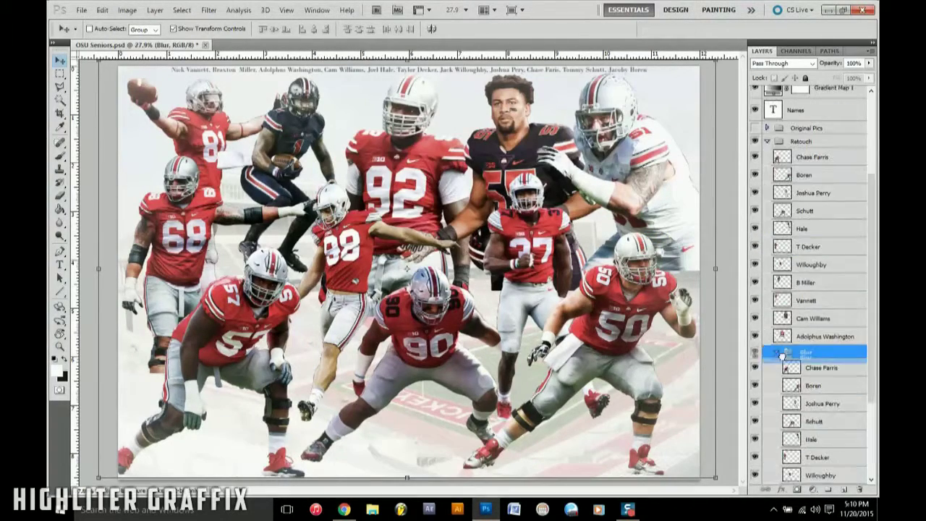
- Move the Blur group below Retouch and radial-blur the Chase Farris and Boren copies
{"action": "left_click_drag", "start_coordinate": [795, 351], "coordinate": [795, 423]}
{"action": "left_click", "coordinate": [767, 357]}
{"action": "left_click", "coordinate": [815, 372]}
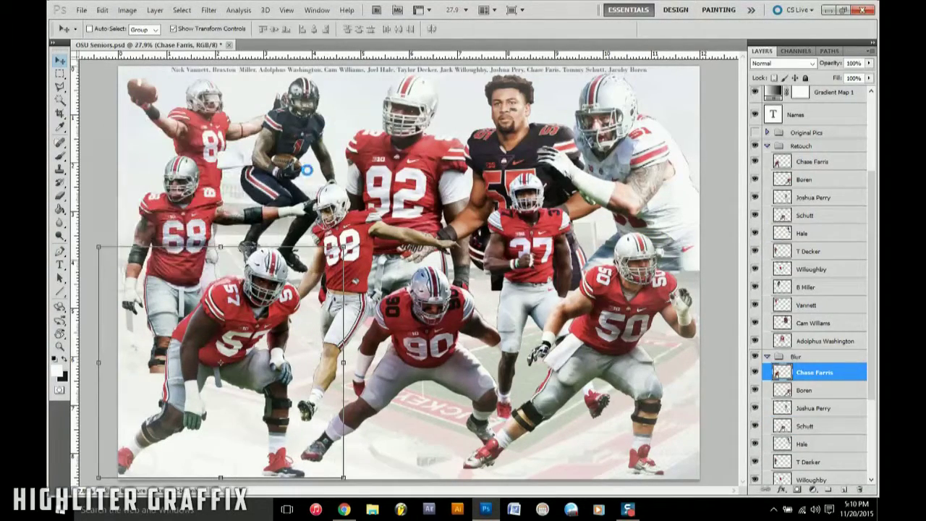
{"action": "key", "text": "ctrl+alt+f"}
{"action": "key", "text": "Return"}
{"action": "key", "text": "ctrl+alt+f"}
{"action": "key", "text": "Return"}
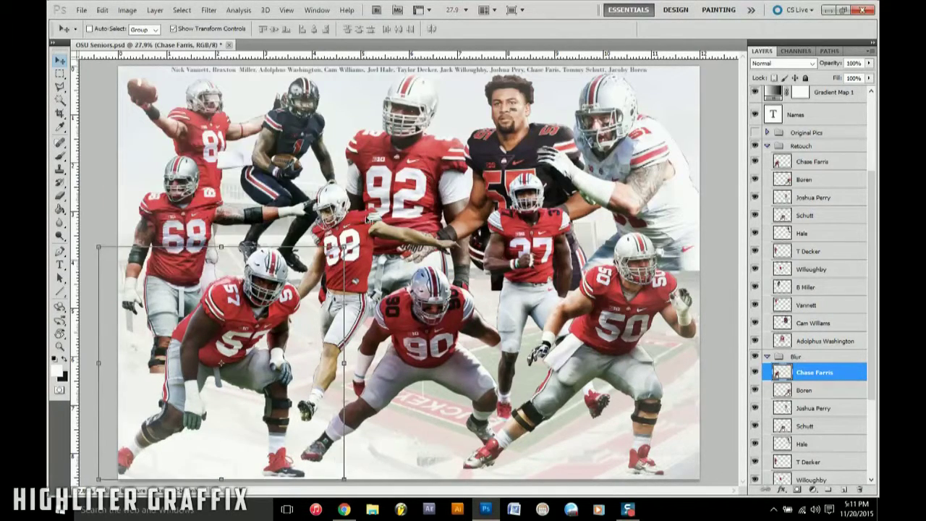
{"action": "key", "text": "alt+bracketleft"}
{"action": "key", "text": "ctrl+alt+f"}
- Radial-blur the Joshua Perry, Schutt, Hale, T Decker and Willoughby copies
{"action": "left_click", "coordinate": [822, 408]}
{"action": "left_click", "coordinate": [824, 426]}
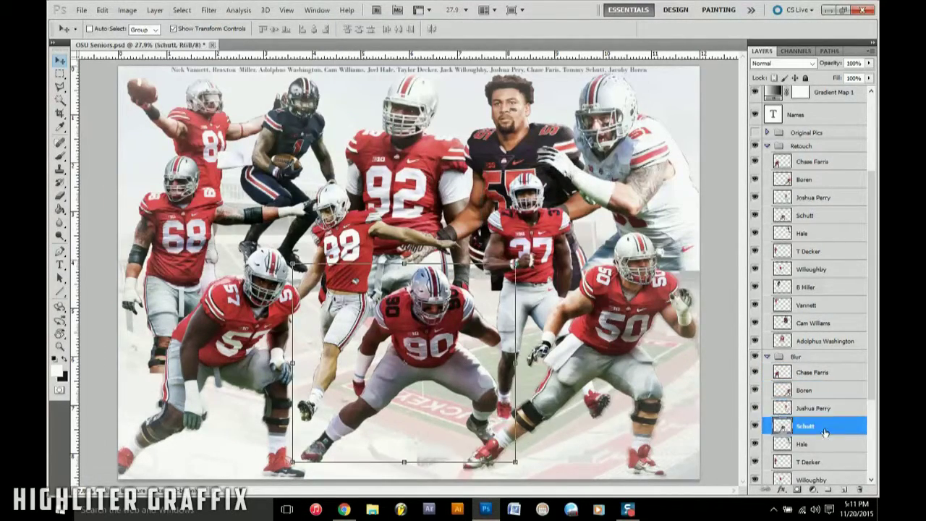
{"action": "left_click", "coordinate": [821, 448]}
{"action": "key", "text": "ctrl+f"}
{"action": "left_click", "coordinate": [810, 461]}
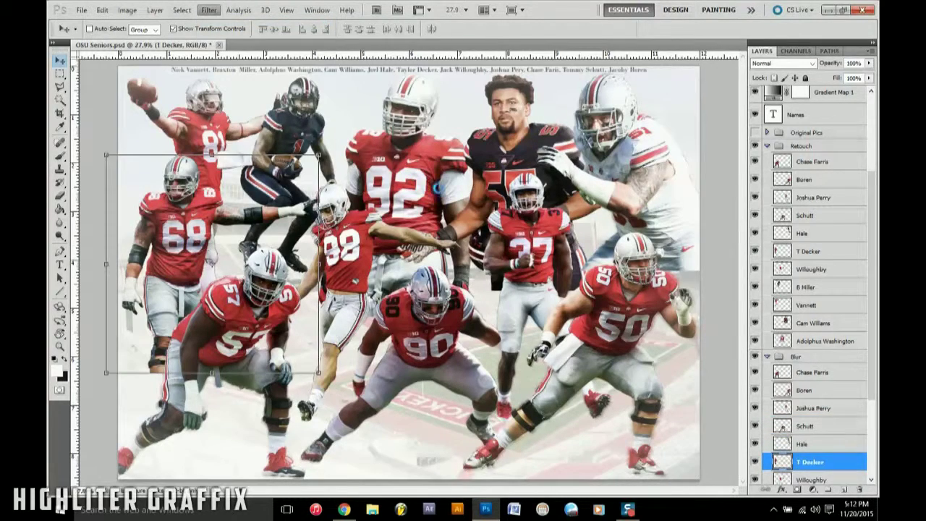
{"action": "scroll", "coordinate": [811, 461], "scroll_direction": "down", "scroll_amount": 3}
{"action": "left_click", "coordinate": [812, 412]}
{"action": "key", "text": "ctrl+f"}
- Radial-blur the B Miller, Vannett and Cam Williams copies and collapse the Blur group
{"action": "left_click", "coordinate": [813, 430]}
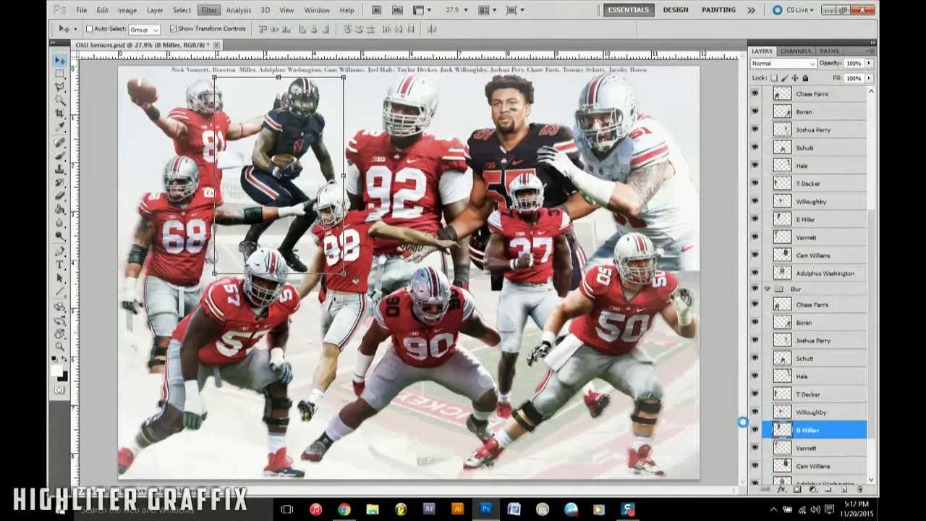
{"action": "key", "text": "ctrl+f"}
{"action": "left_click", "coordinate": [819, 447]}
{"action": "key", "text": "ctrl+f"}
{"action": "left_click", "coordinate": [820, 465]}
{"action": "key", "text": "ctrl+f"}
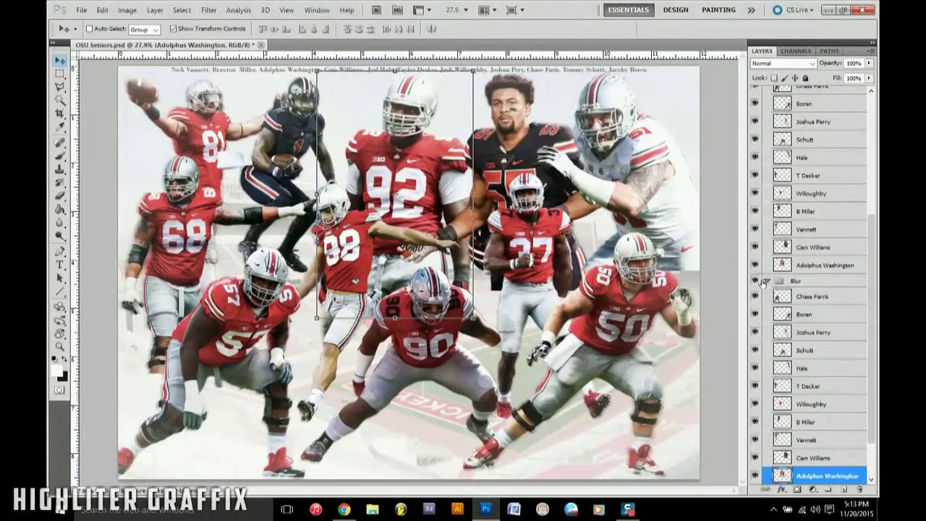
{"action": "left_click", "coordinate": [767, 280]}
{"action": "left_click", "coordinate": [755, 424]}
{"action": "left_click", "coordinate": [796, 440]}
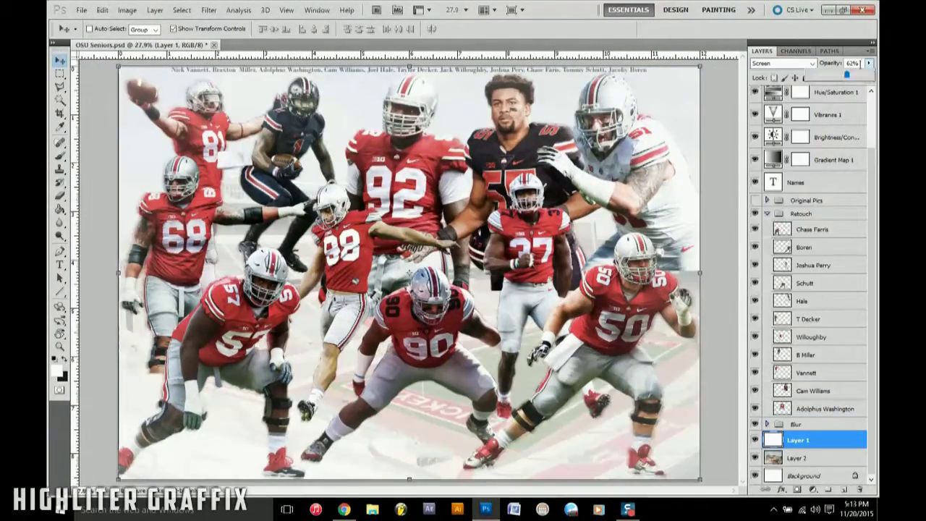
- Set the white overlay Layer 1 to Screen at 29% opacity and add a new empty layer
{"action": "key", "text": "alt+shift+n"}
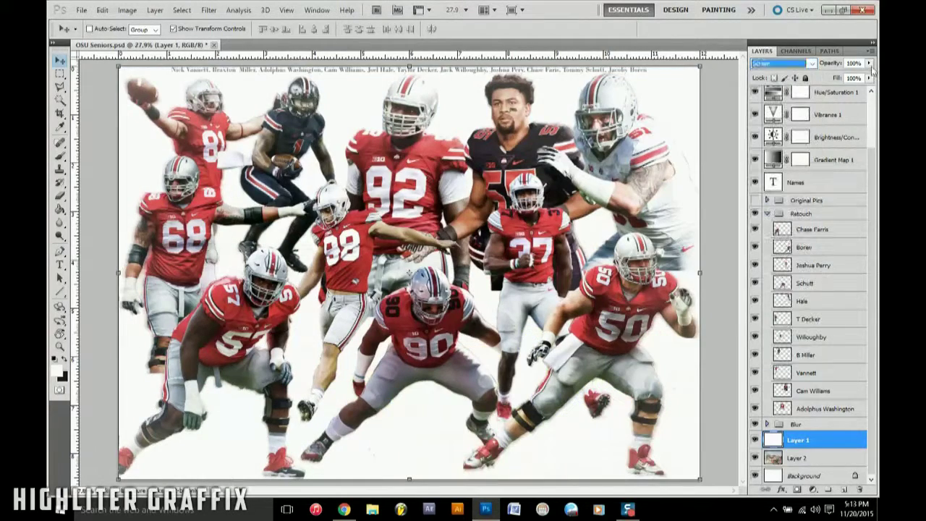
{"action": "key", "text": "ctrl+z"}
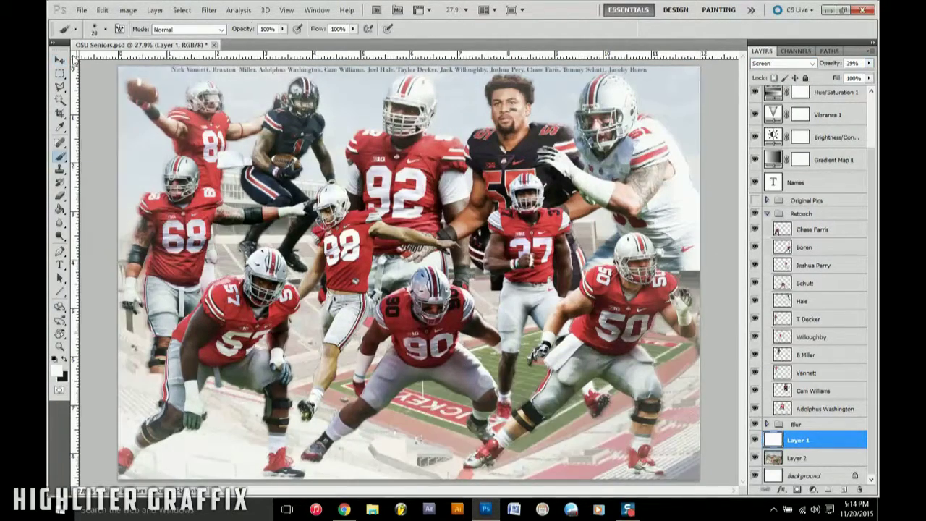
{"action": "key", "text": "b"}
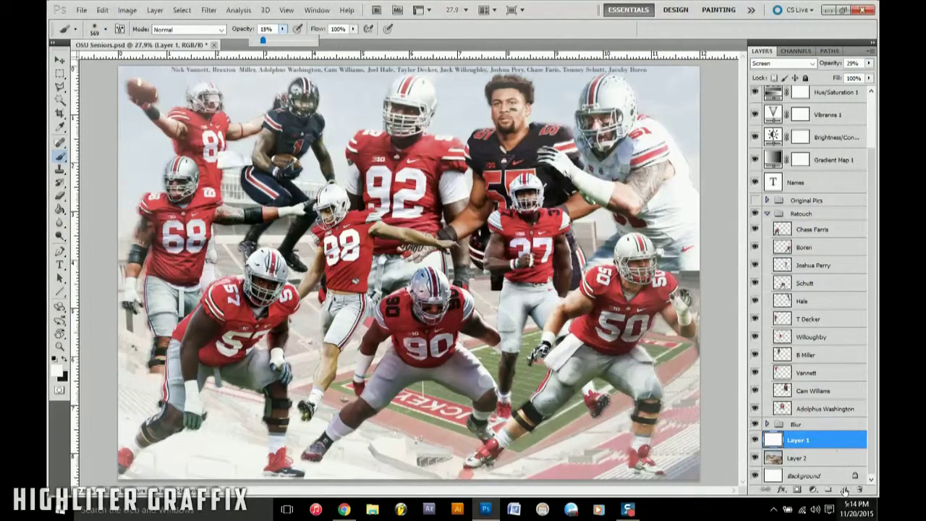
{"action": "left_click", "coordinate": [856, 489], "text": "ctrl"}
{"action": "key", "text": "v"}
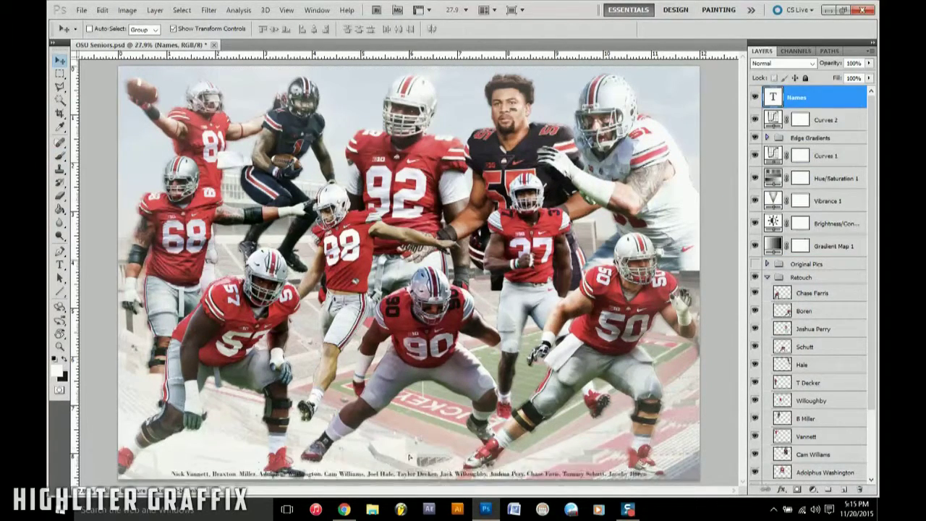
- Change the names text font to BacktalkSerif BTN
{"action": "triple_click", "coordinate": [324, 473]}
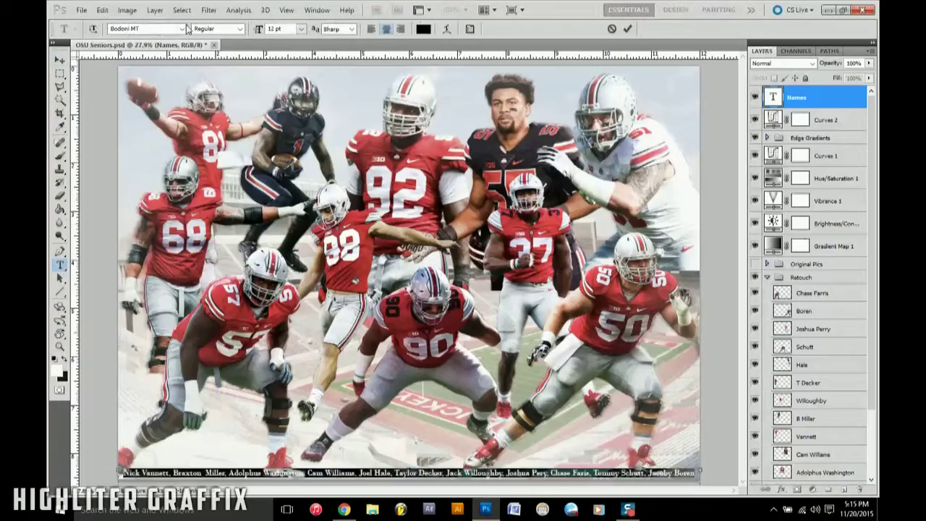
{"action": "left_click", "coordinate": [181, 29]}
{"action": "key", "text": "Down"}
{"action": "key", "text": "Down"}
{"action": "key", "text": "Down"}
{"action": "key", "text": "Down"}
{"action": "key", "text": "Down"}
{"action": "key", "text": "Down"}
{"action": "key", "text": "Down"}
{"action": "key", "text": "Down"}
{"action": "key", "text": "Down"}
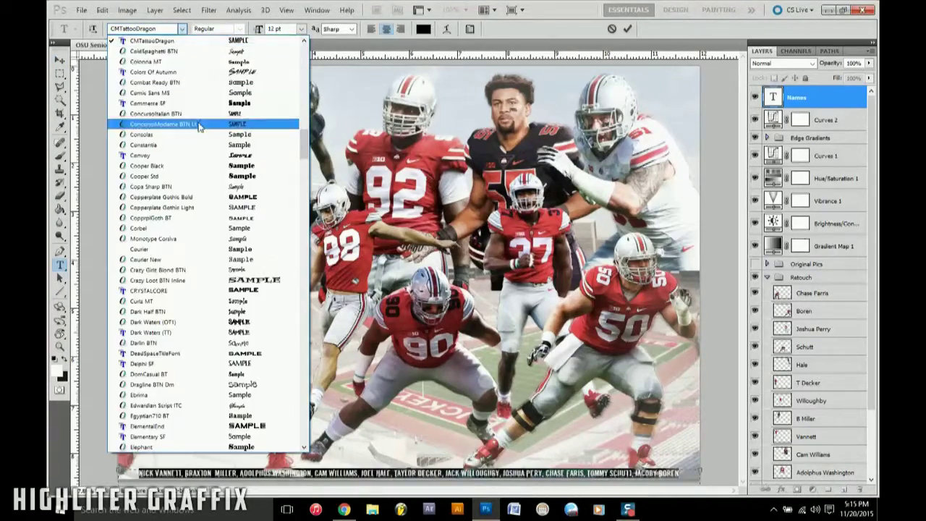
{"action": "key", "text": "Down"}
{"action": "key", "text": "Down"}
{"action": "key", "text": "Down"}
{"action": "type", "text": "Courier New"}
{"action": "left_click", "coordinate": [182, 29]}
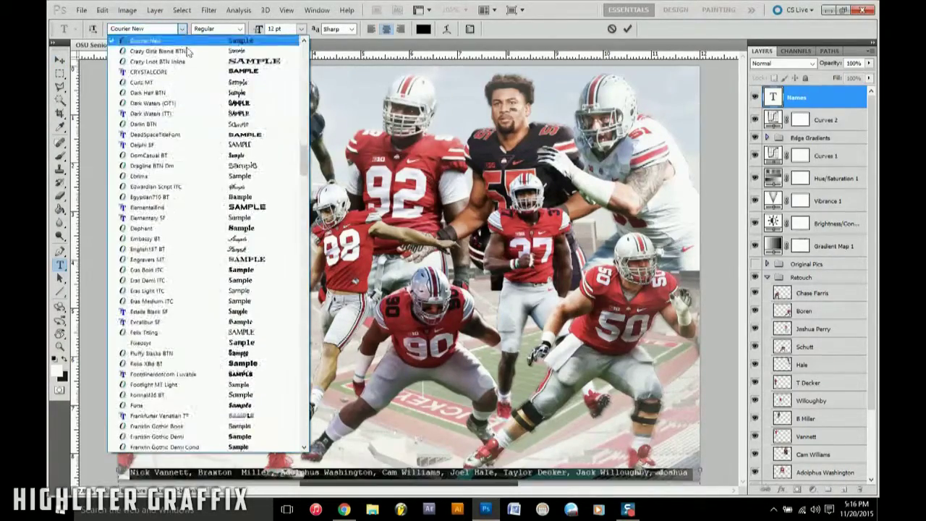
{"action": "left_click", "coordinate": [239, 448]}
- Give the names drop shadow, outer glow and bevel layer effects
{"action": "key", "text": "ctrl+t"}
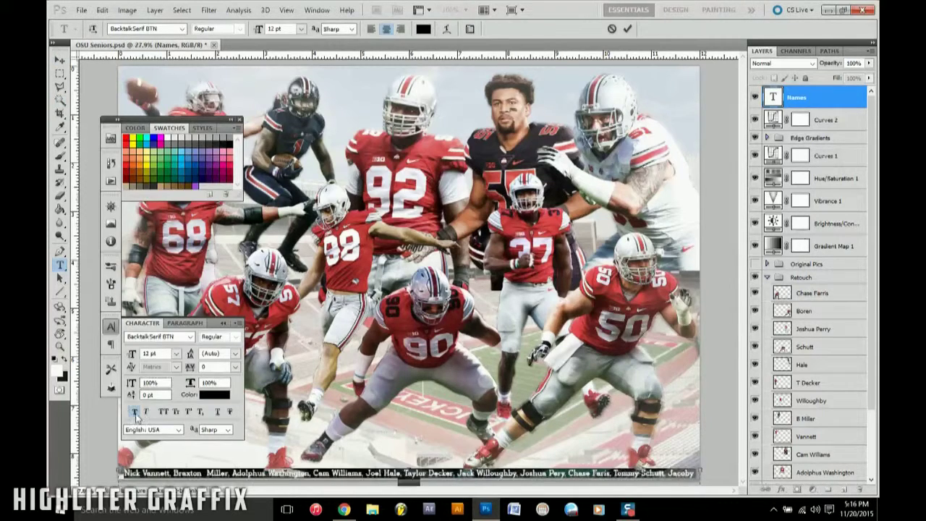
{"action": "double_click", "coordinate": [839, 97]}
{"action": "left_click", "coordinate": [485, 264]}
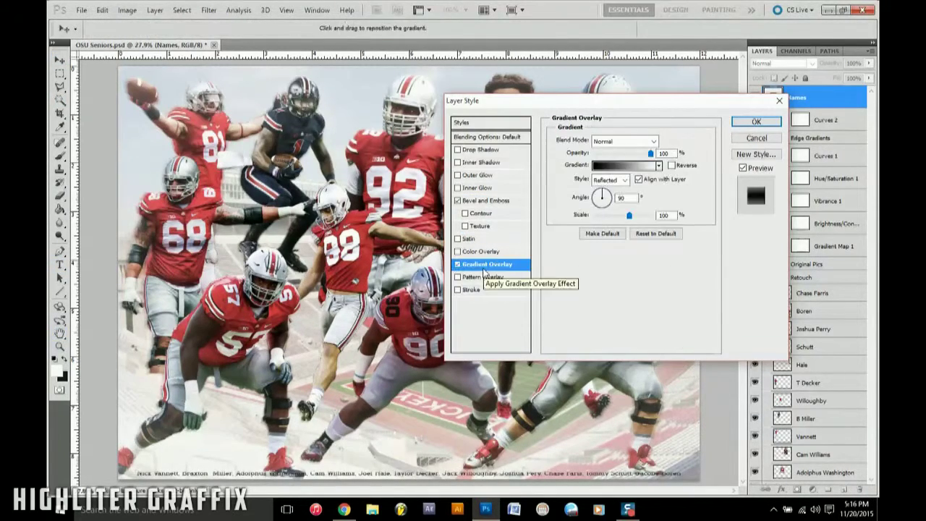
{"action": "left_click", "coordinate": [482, 149]}
{"action": "left_click", "coordinate": [477, 174]}
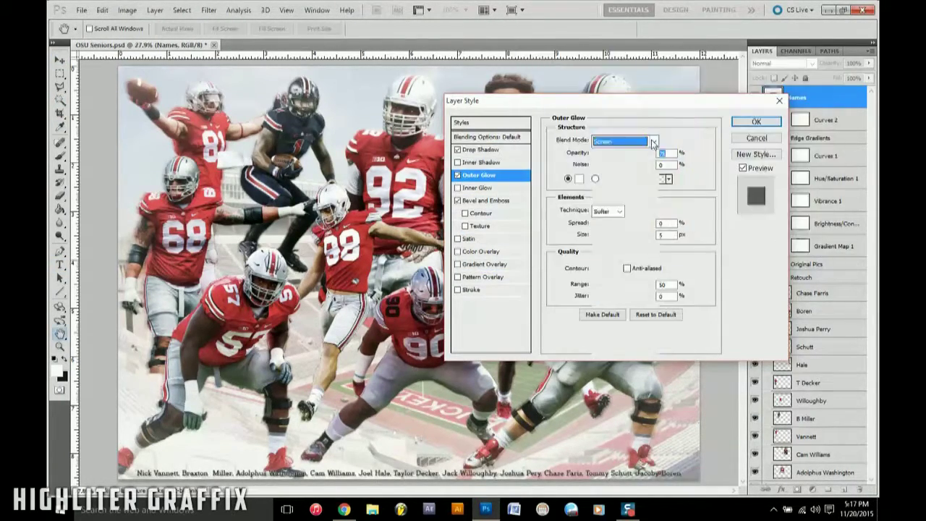
{"action": "left_click", "coordinate": [756, 121]}
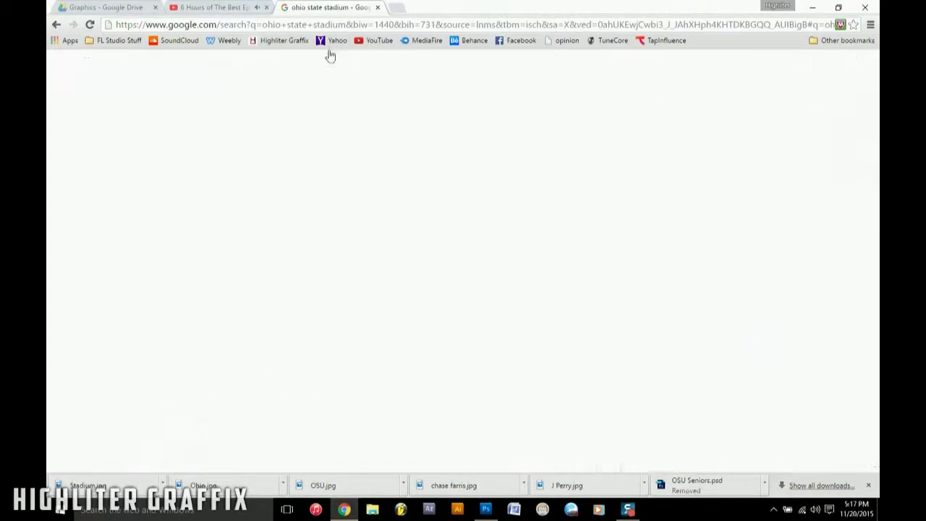
- Find the Ohio State O logo in Google Images and save it as O
{"action": "type", "text": "ogo"}
{"action": "key", "text": "Return"}
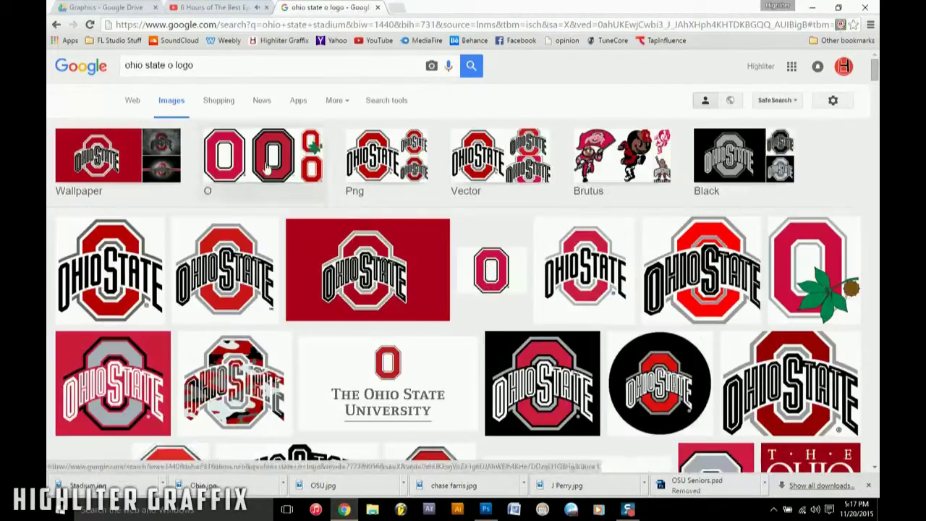
{"action": "left_click", "coordinate": [217, 155]}
{"action": "right_click", "coordinate": [389, 258]}
{"action": "left_click", "coordinate": [426, 284]}
{"action": "type", "text": "O"}
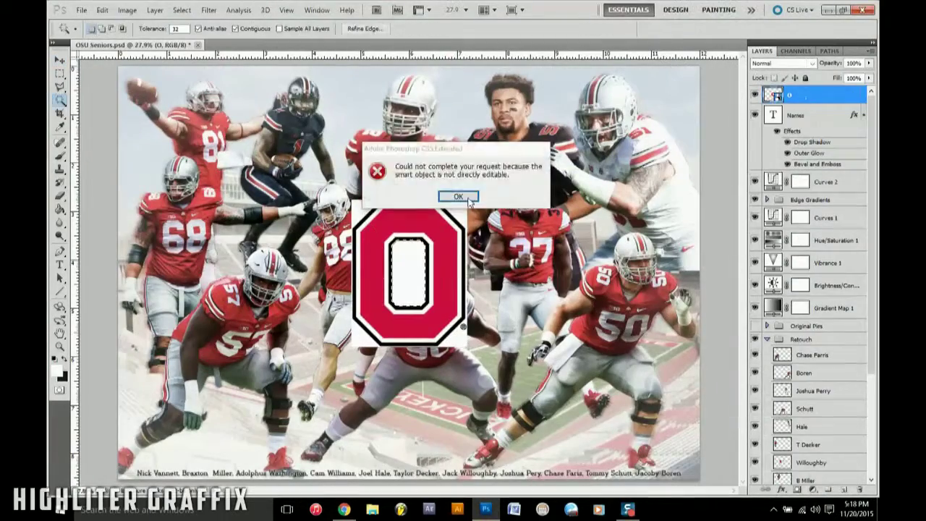
- Resize the O logo, set it to Multiply, move it bottom centre, and sample its red
{"action": "key", "text": "Return"}
{"action": "left_click", "coordinate": [783, 63]}
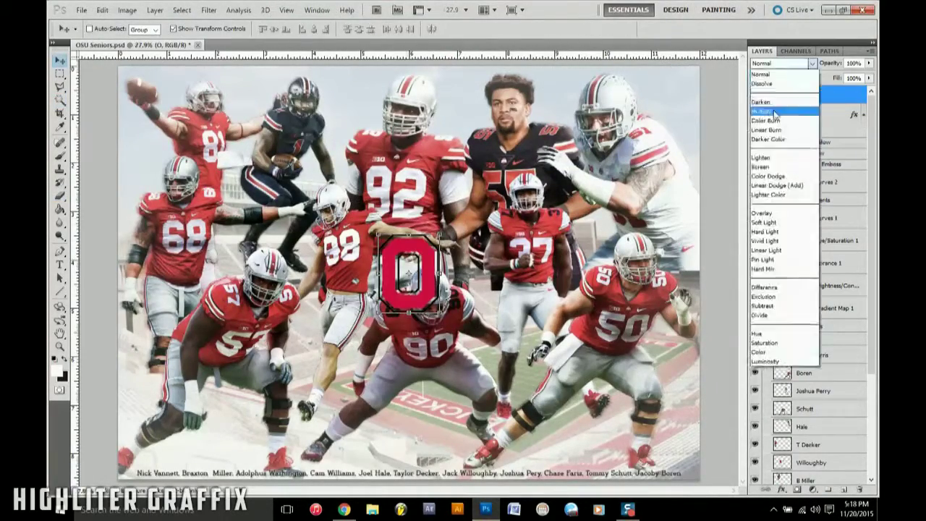
{"action": "left_click", "coordinate": [767, 104]}
{"action": "left_click_drag", "start_coordinate": [409, 228], "coordinate": [411, 385]}
{"action": "key", "text": "i"}
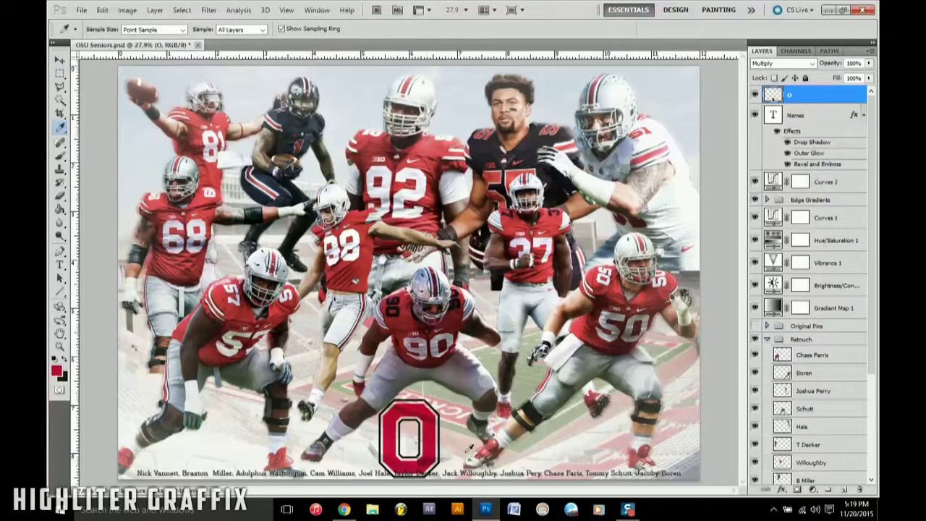
{"action": "left_click", "coordinate": [424, 447]}
- Fill a red Multiply bar on a new layer across the names strip, logo above it
{"action": "key", "text": "m"}
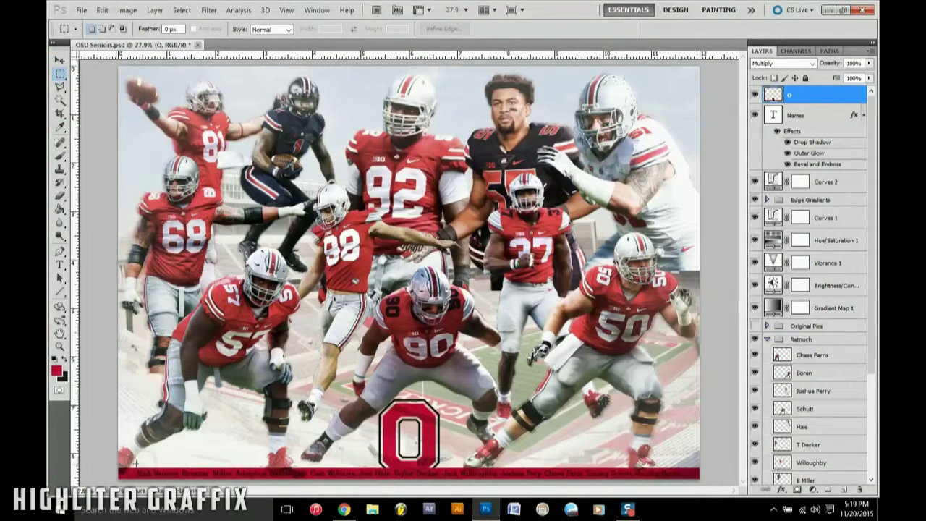
{"action": "left_click_drag", "start_coordinate": [716, 464], "coordinate": [109, 483]}
{"action": "left_click", "coordinate": [843, 490]}
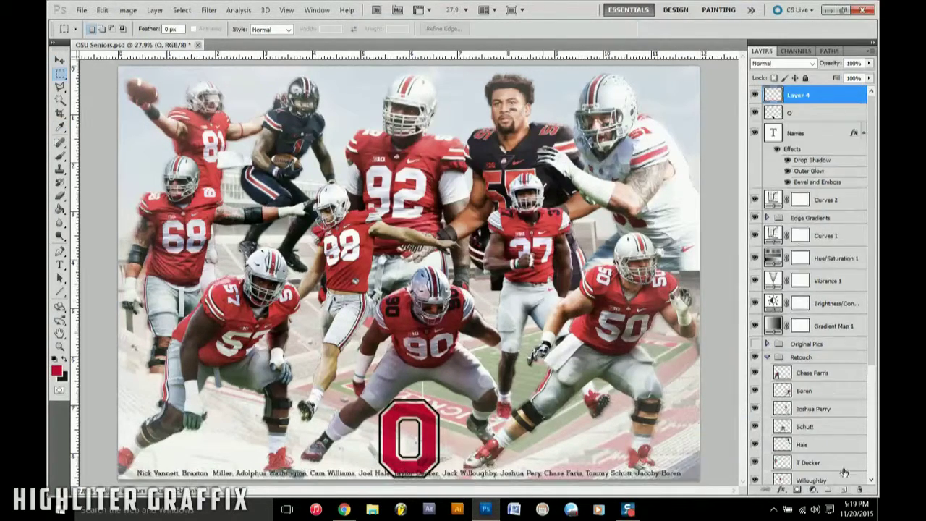
{"action": "key", "text": "alt+BackSpace"}
{"action": "key", "text": "shift+alt+m"}
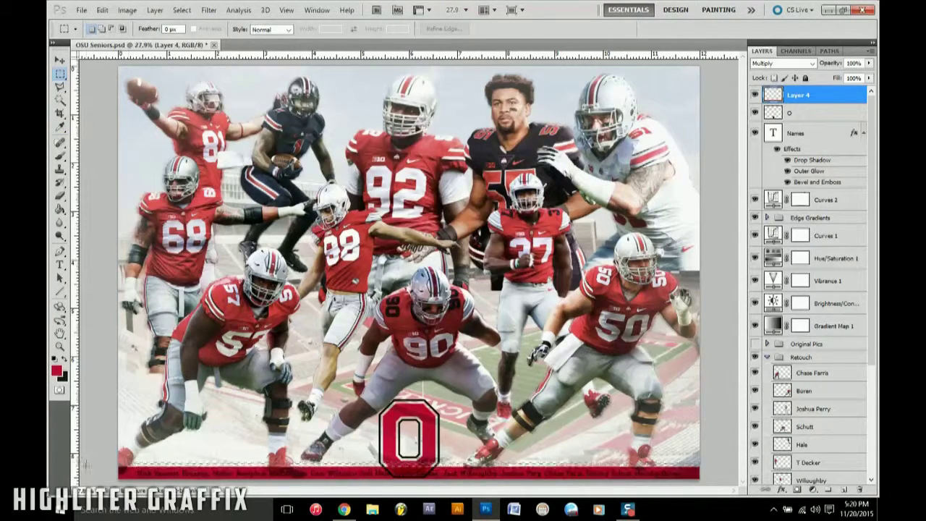
{"action": "key", "text": "v"}
{"action": "mouse_move", "coordinate": [408, 434]}
{"action": "left_mouse_down"}
{"action": "mouse_move", "coordinate": [655, 423]}
{"action": "mouse_move", "coordinate": [409, 434]}
{"action": "left_mouse_up"}
- Bring the names layer above the red bar and tweak its outer glow and gradient overlay
{"action": "left_click_drag", "start_coordinate": [796, 133], "coordinate": [796, 91]}
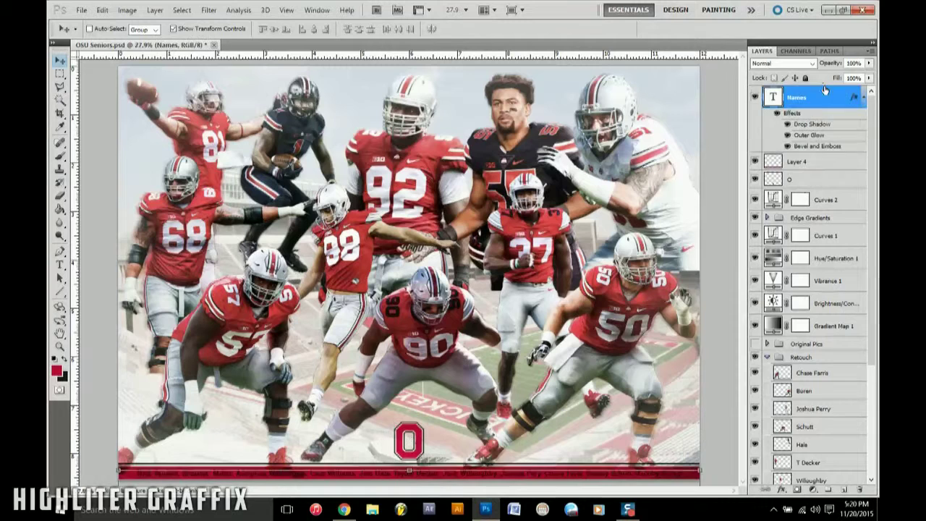
{"action": "double_click", "coordinate": [832, 97]}
{"action": "left_click", "coordinate": [479, 175]}
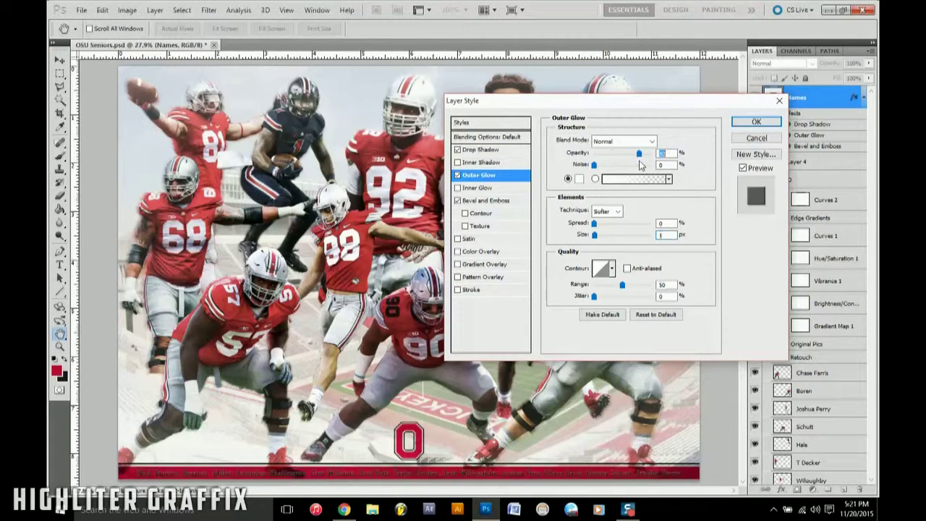
{"action": "left_click", "coordinate": [486, 264]}
{"action": "type", "text": "101"}
{"action": "left_click_drag", "start_coordinate": [650, 154], "coordinate": [622, 155]}
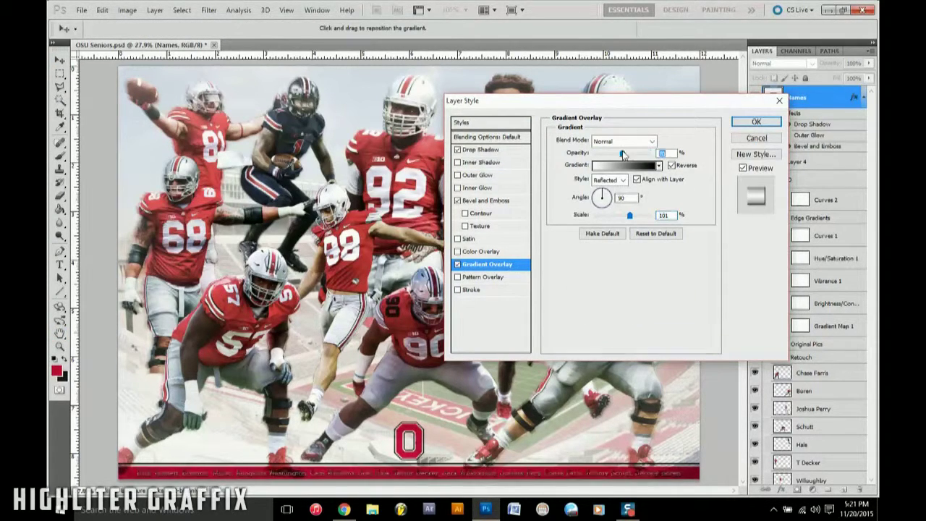
{"action": "left_click", "coordinate": [757, 138]}
- Try a reversed, larger gradient overlay on the names, discard it, and confirm the glow
{"action": "double_click", "coordinate": [831, 97]}
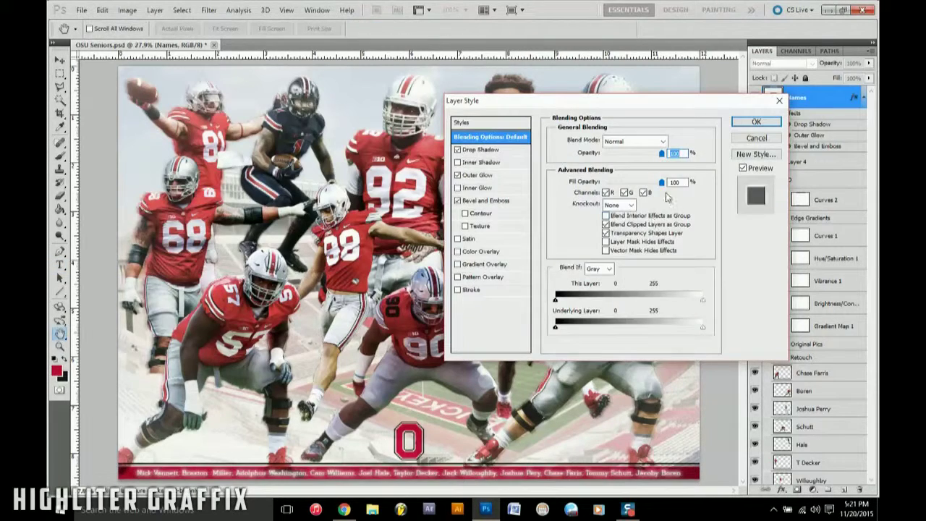
{"action": "left_click", "coordinate": [487, 264]}
{"action": "left_click", "coordinate": [672, 165]}
{"action": "left_click_drag", "start_coordinate": [628, 216], "coordinate": [651, 216]}
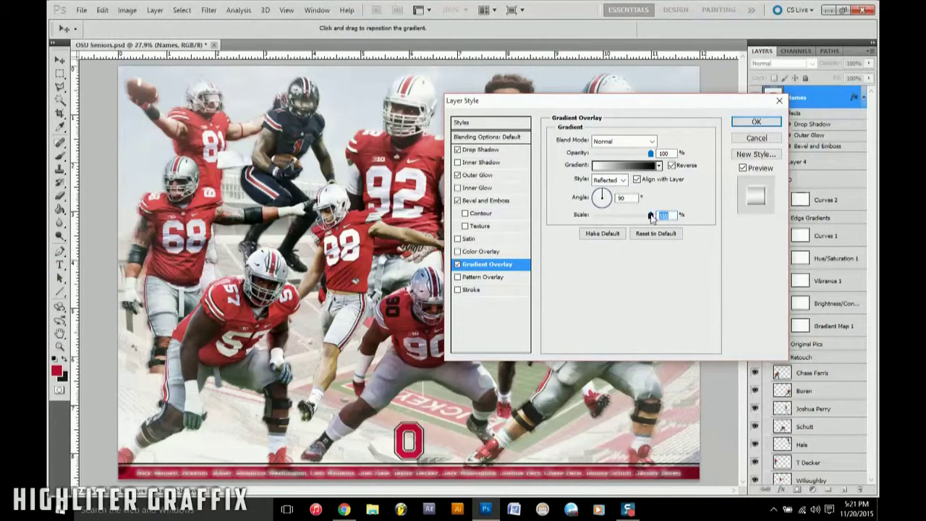
{"action": "left_click", "coordinate": [757, 138]}
{"action": "double_click", "coordinate": [809, 135]}
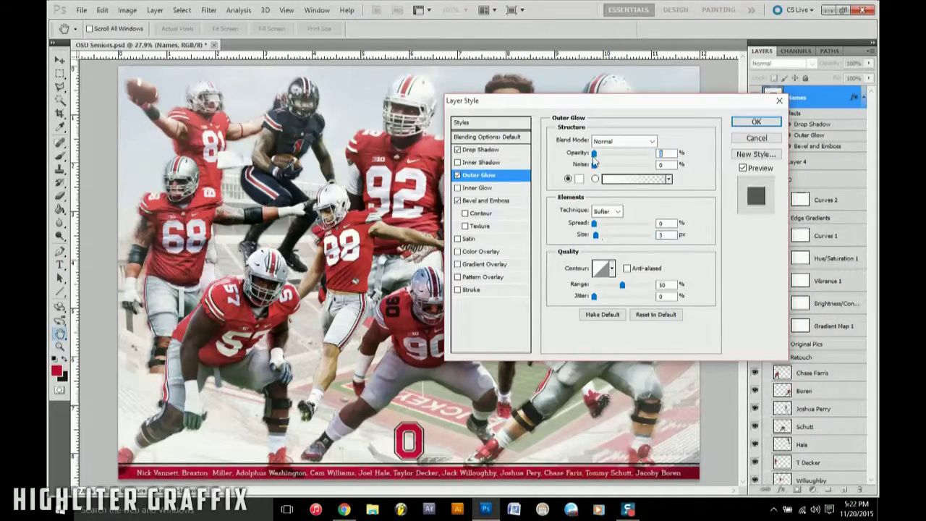
{"action": "left_click", "coordinate": [756, 121]}
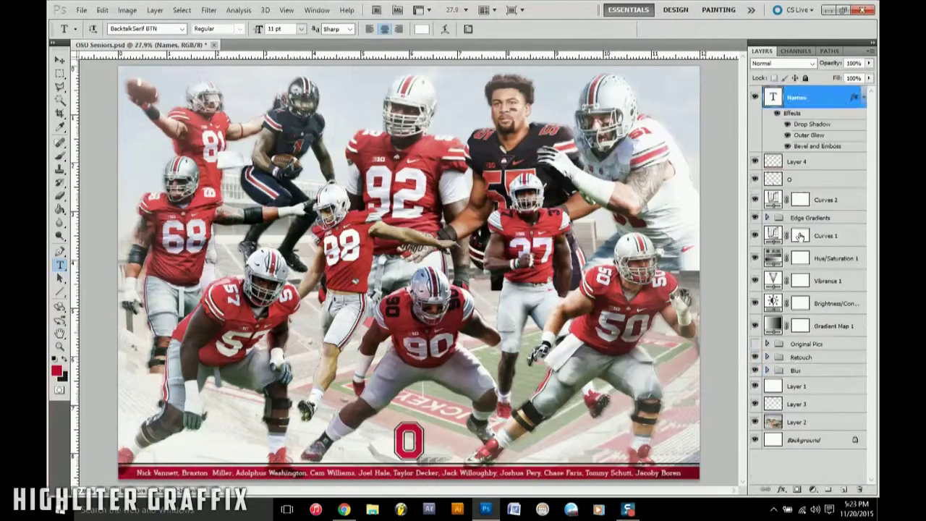
- On new Layer 5, fill a lasso area around player 37 with white and blur it
{"action": "key", "text": "ctrl+shift+alt+n"}
{"action": "key", "text": "l"}
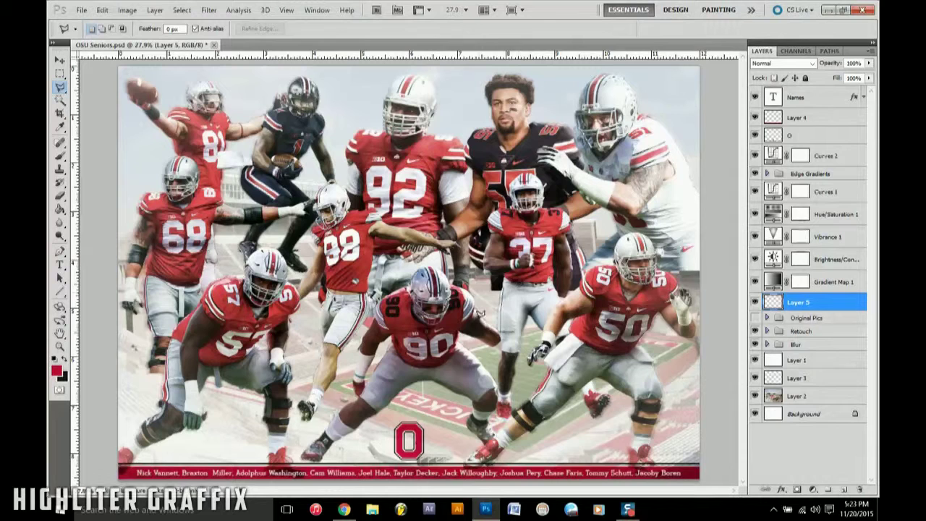
{"action": "left_click", "coordinate": [100, 29]}
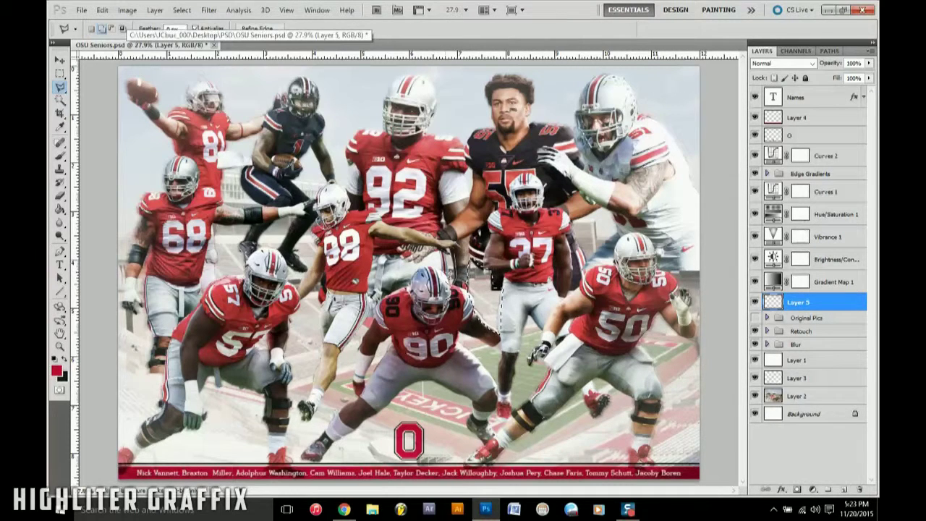
{"action": "left_click_drag", "start_coordinate": [452, 264], "coordinate": [442, 239]}
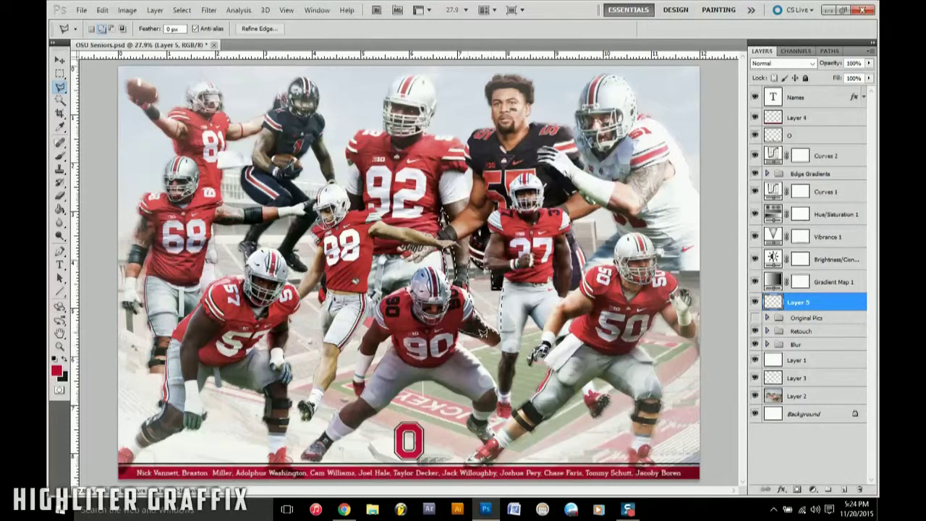
{"action": "right_click", "coordinate": [474, 73]}
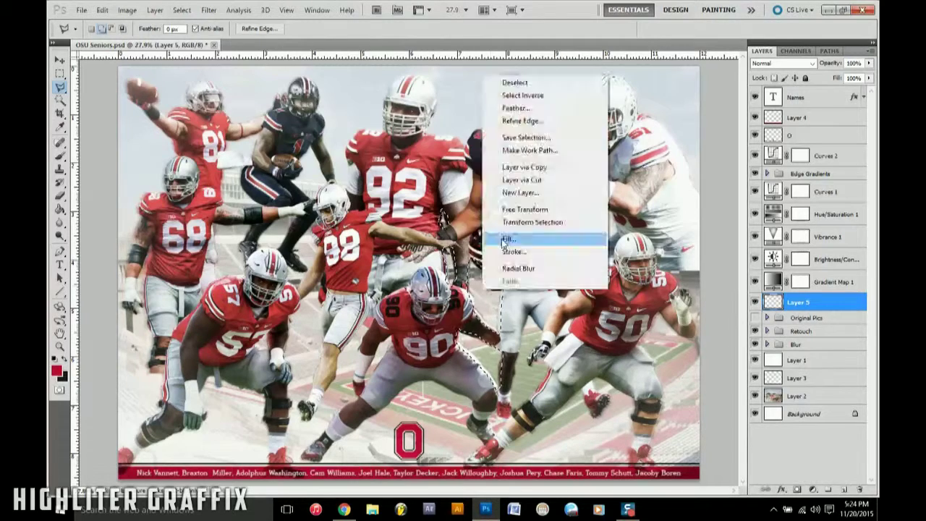
{"action": "left_click", "coordinate": [506, 238]}
{"action": "key", "text": "Return"}
{"action": "key", "text": "v"}
{"action": "left_click", "coordinate": [209, 9]}
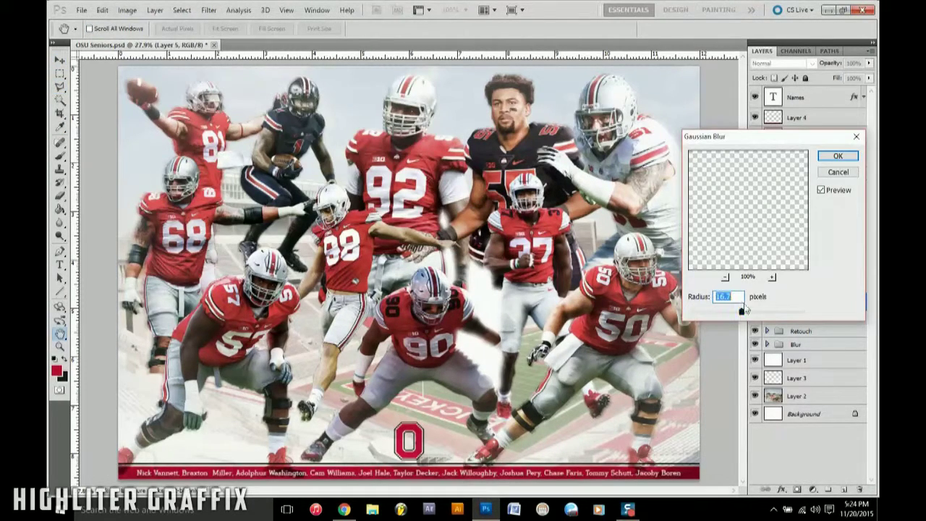
{"action": "left_click", "coordinate": [837, 155]}
- Add more layers of blurred white patches in the player gaps, including along player 88's legs
{"action": "key", "text": "l"}
{"action": "key", "text": "ctrl+shift+alt+n"}
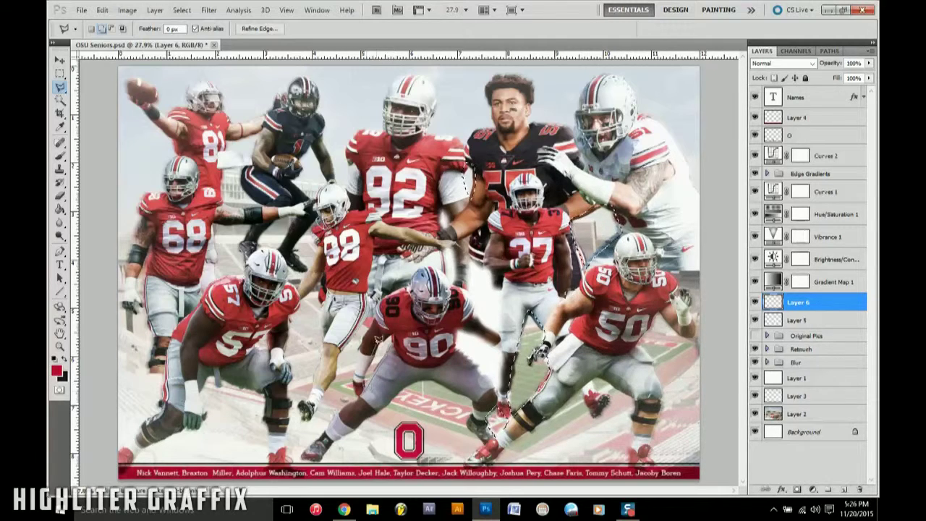
{"action": "key", "text": "Delete"}
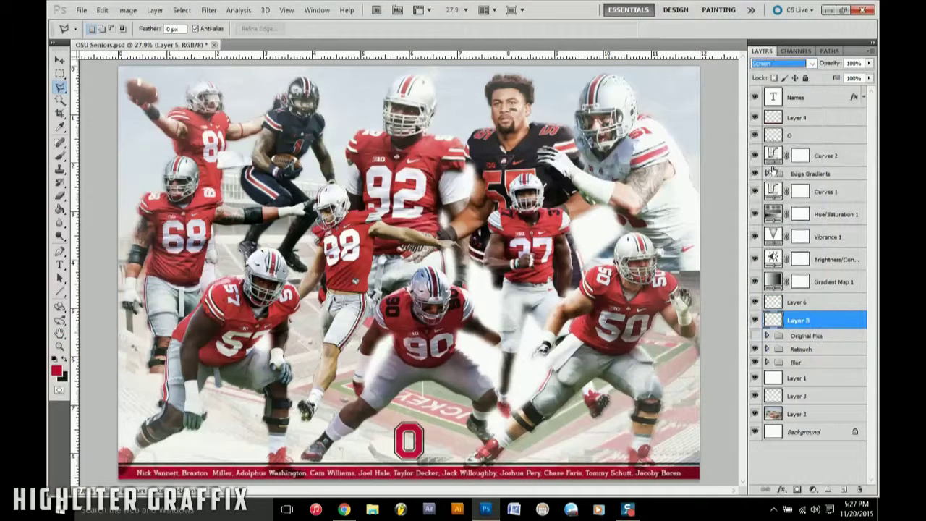
{"action": "key", "text": "ctrl+shift+alt+n"}
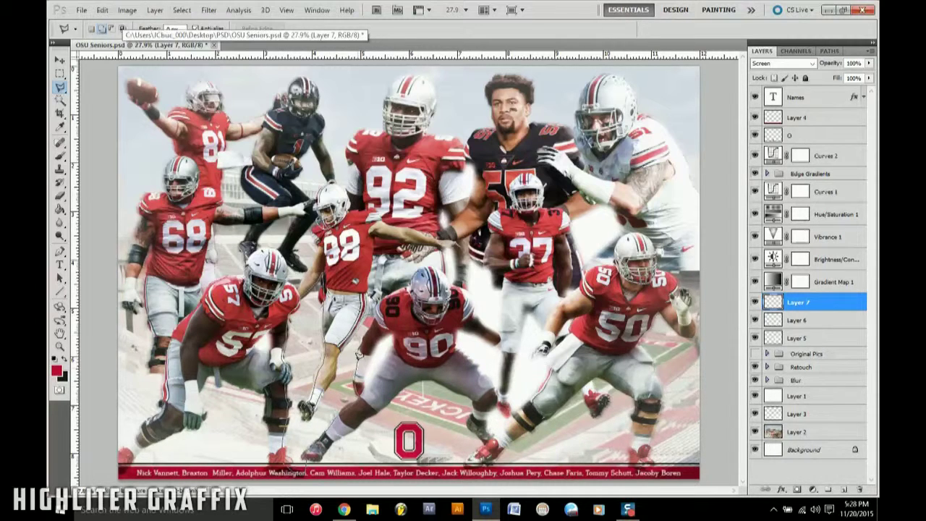
{"action": "left_click_drag", "start_coordinate": [359, 356], "coordinate": [284, 455]}
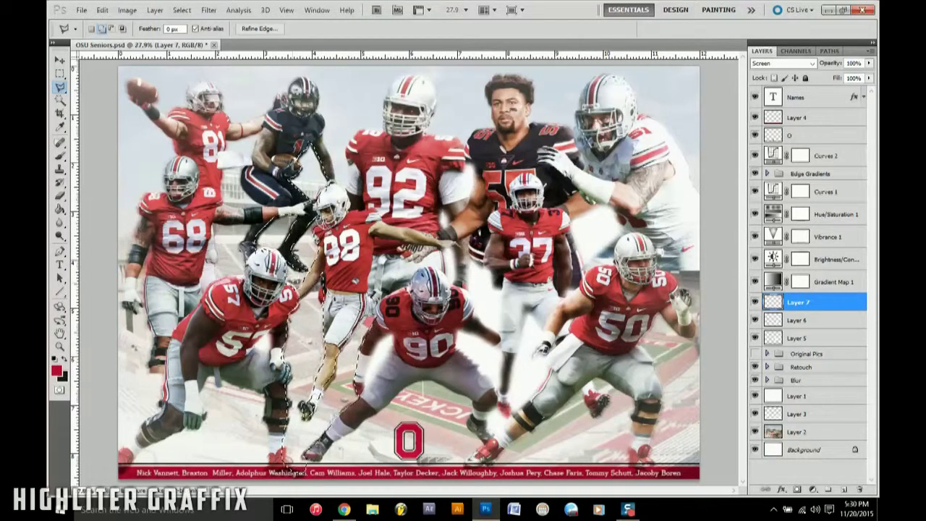
{"action": "right_click", "coordinate": [369, 112]}
{"action": "left_click", "coordinate": [441, 246]}
{"action": "left_click", "coordinate": [837, 157]}
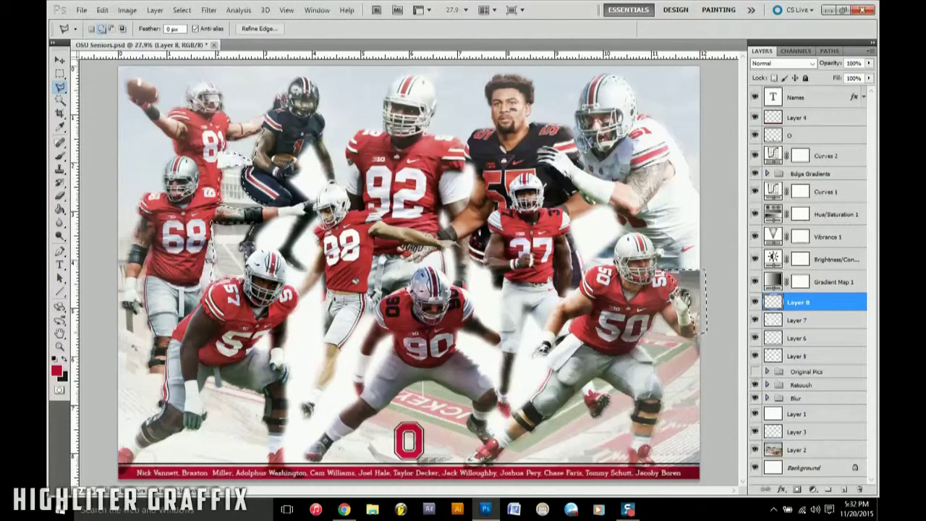
{"action": "key", "text": "ctrl+d"}
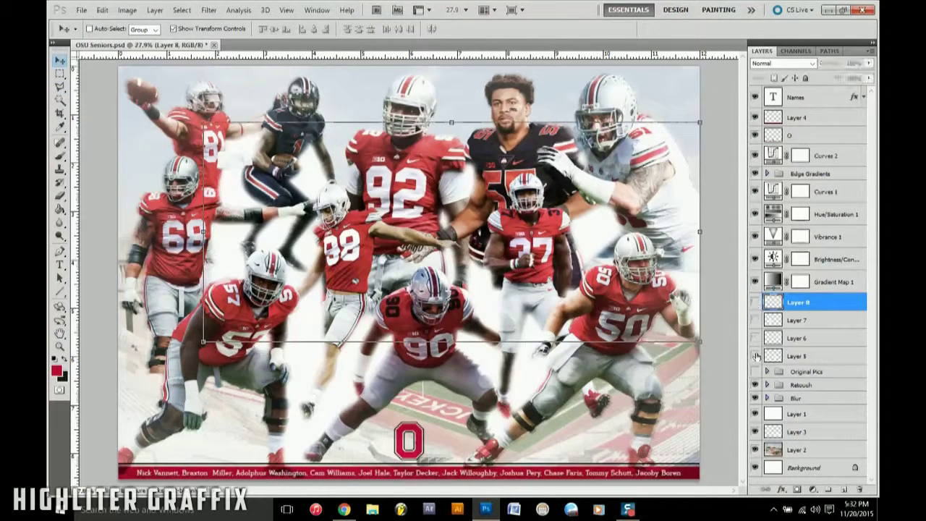
- Add a new beams layer and blur its first white ray selection
{"action": "left_click", "coordinate": [842, 490]}
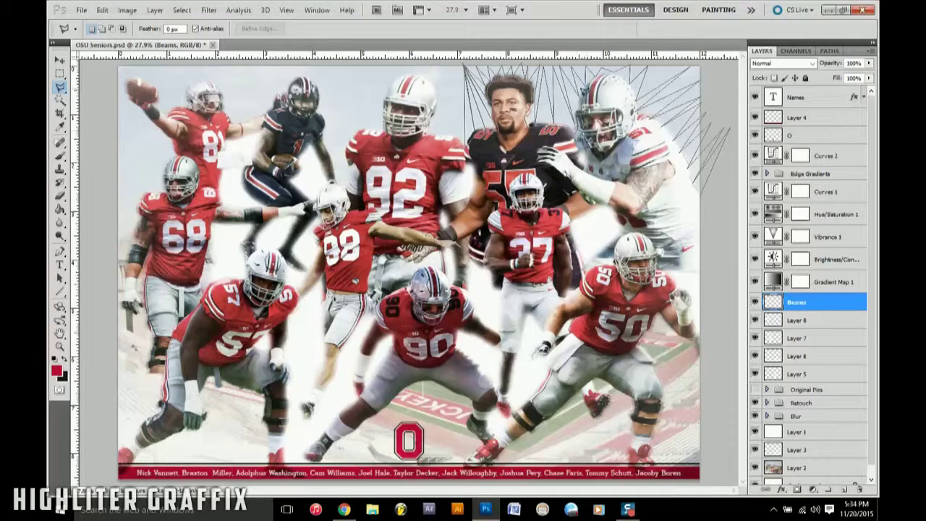
{"action": "double_click", "coordinate": [706, 195]}
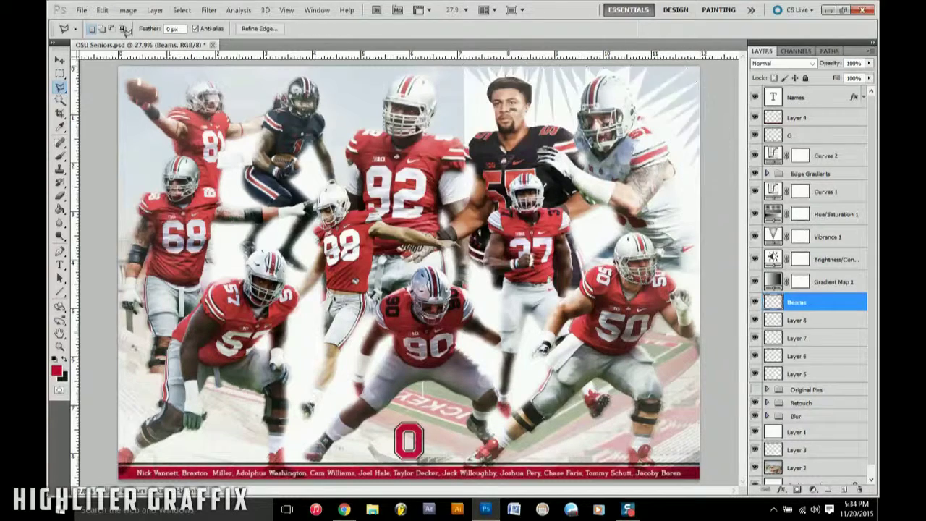
{"action": "key", "text": "ctrl+alt+f"}
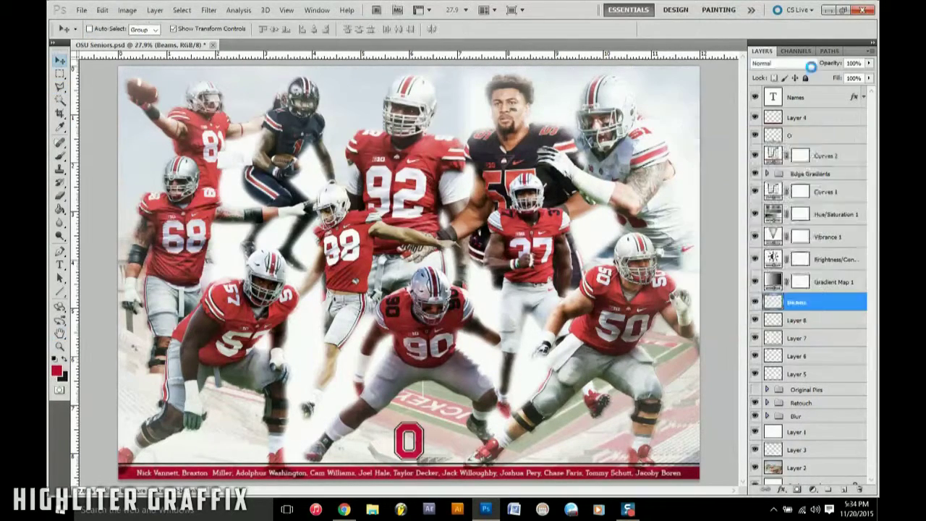
{"action": "key", "text": "l"}
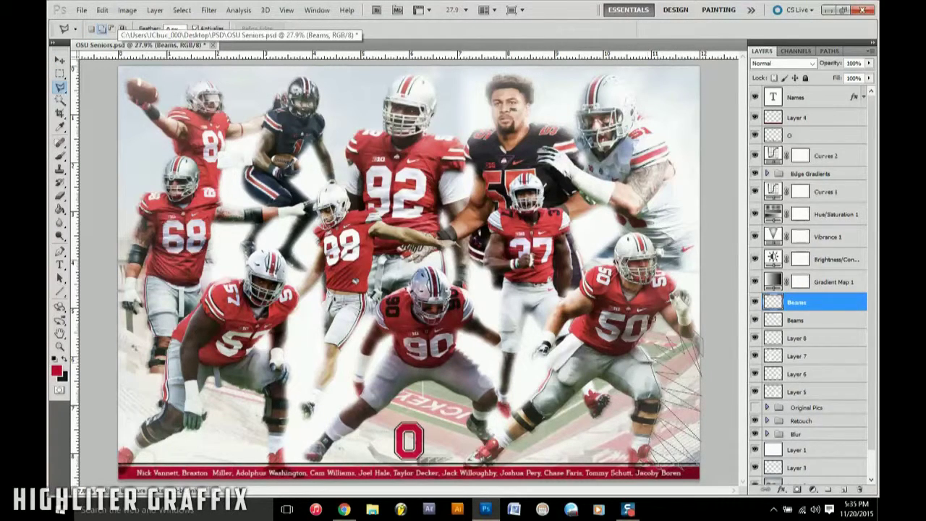
- Outline a zigzag ray selection across the lower right of the poster
{"action": "left_click", "coordinate": [494, 470]}
{"action": "left_click", "coordinate": [515, 437]}
{"action": "left_click", "coordinate": [537, 463]}
{"action": "left_click", "coordinate": [554, 421]}
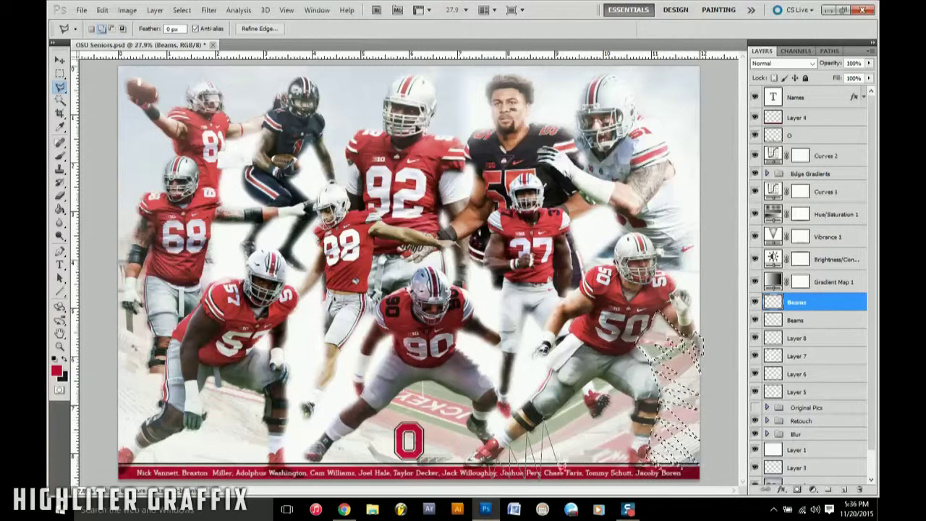
{"action": "left_click", "coordinate": [568, 466]}
{"action": "left_click", "coordinate": [599, 463]}
{"action": "left_click", "coordinate": [612, 398]}
{"action": "left_click", "coordinate": [623, 452]}
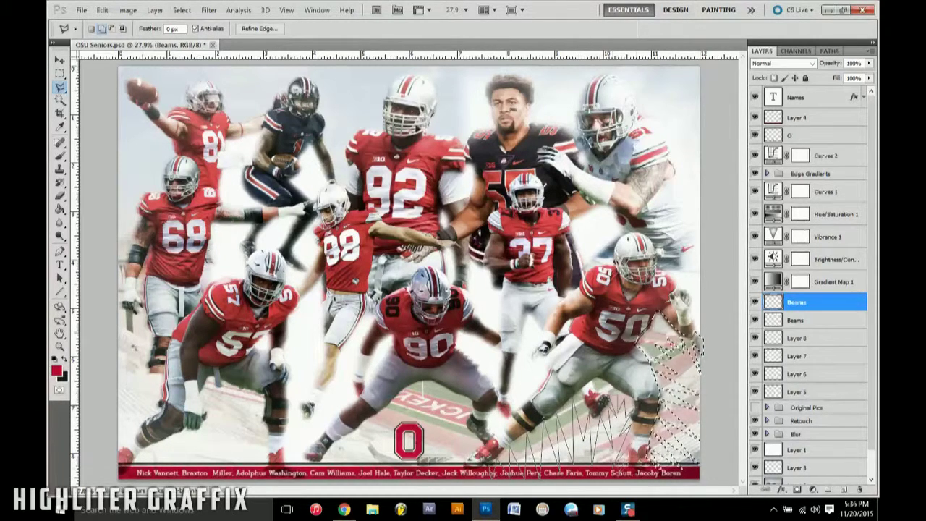
{"action": "left_click", "coordinate": [634, 396]}
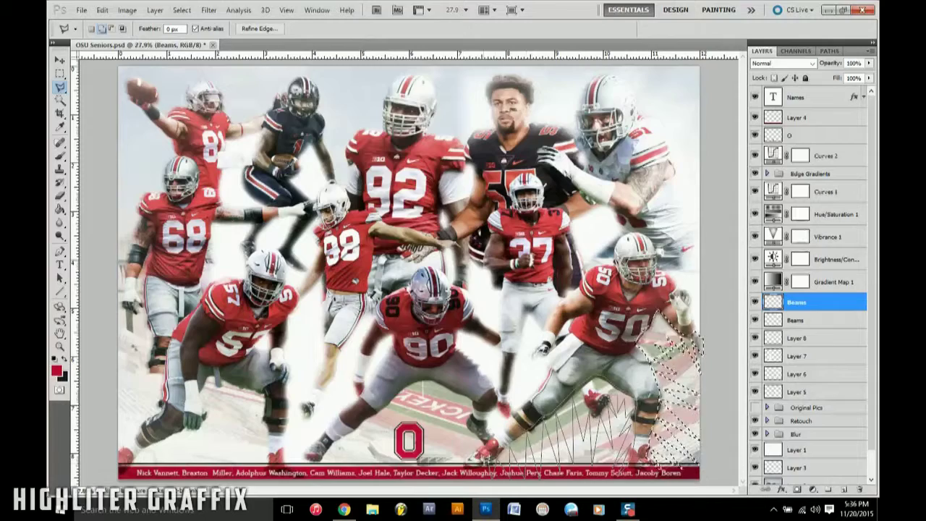
{"action": "left_click", "coordinate": [494, 470]}
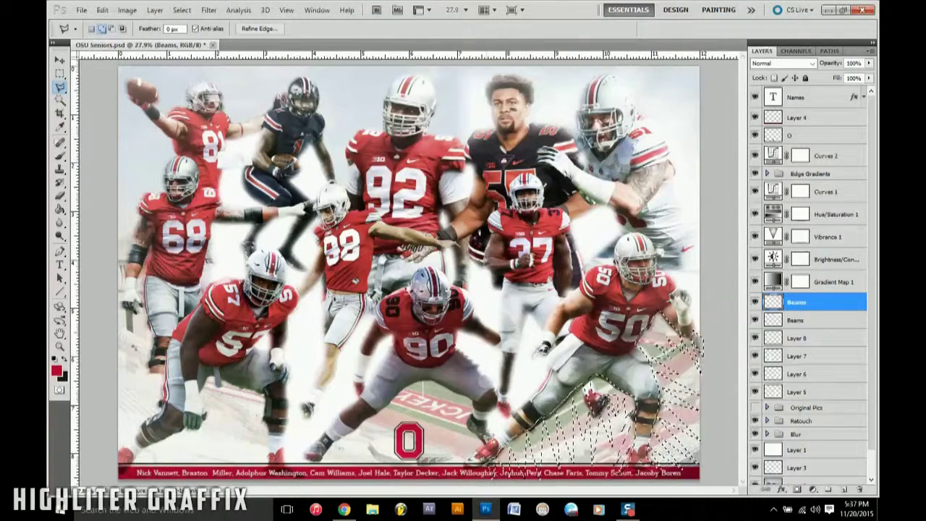
- Draw zigzag rays around the O logo, fill them white and blur them
{"action": "left_click", "coordinate": [474, 463]}
{"action": "left_click", "coordinate": [467, 412]}
{"action": "left_click", "coordinate": [456, 463]}
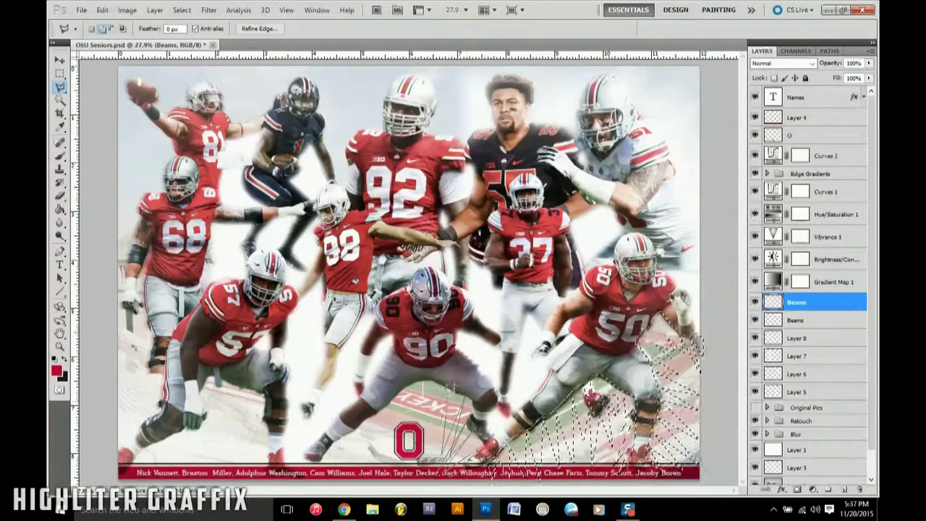
{"action": "left_click", "coordinate": [441, 390]}
{"action": "left_click", "coordinate": [437, 463]}
{"action": "left_click", "coordinate": [409, 394]}
{"action": "left_click", "coordinate": [398, 462]}
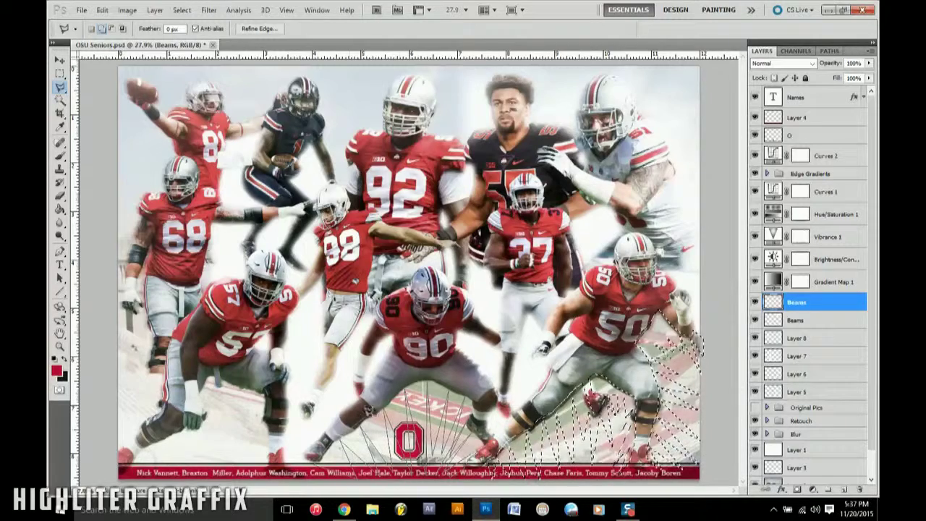
{"action": "left_click", "coordinate": [365, 415]}
{"action": "key", "text": "Return"}
{"action": "key", "text": "ctrl+f"}
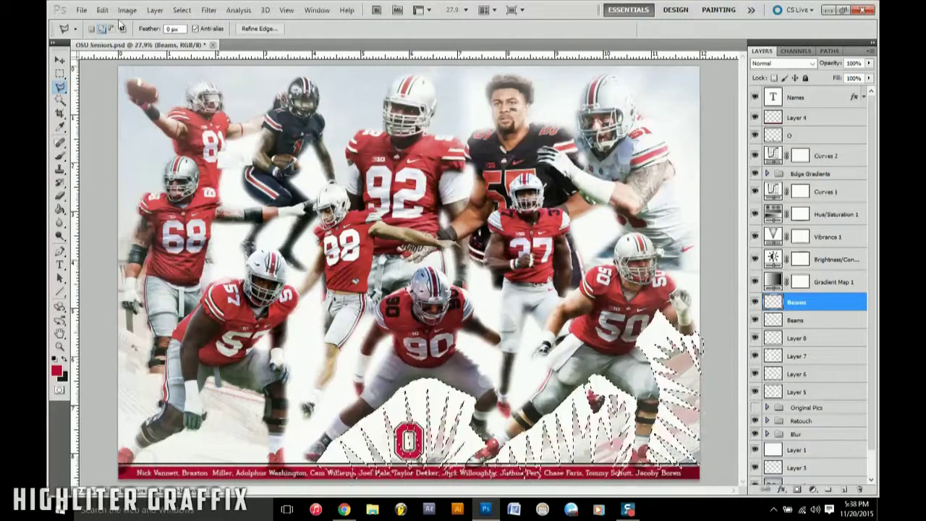
- Add another layer and rename it Beams
{"action": "key", "text": "ctrl+z"}
{"action": "key", "text": "ctrl+j"}
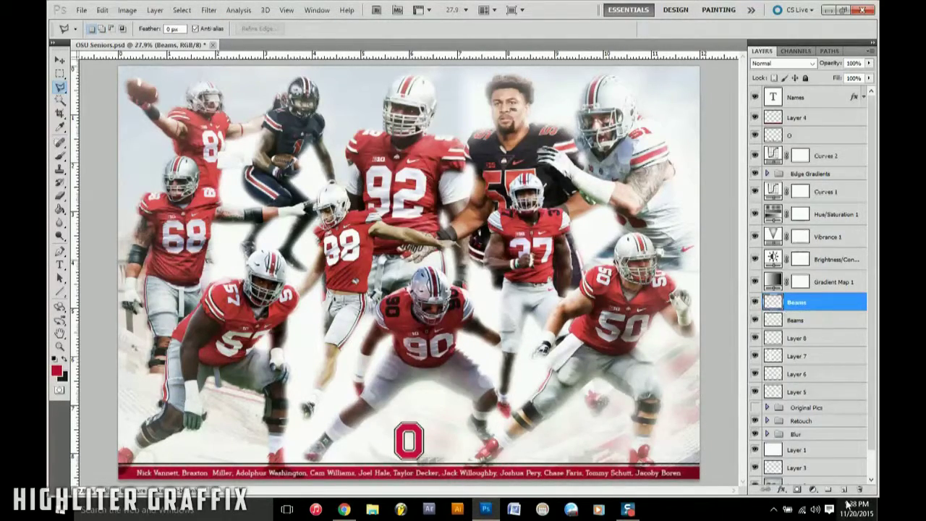
{"action": "double_click", "coordinate": [800, 304]}
{"action": "type", "text": "Beams"}
{"action": "key", "text": "Return"}
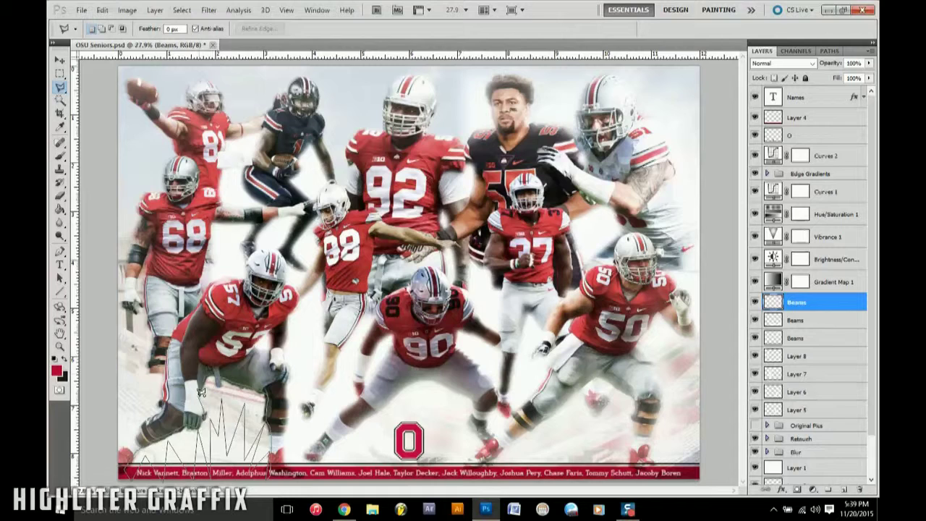
- Outline zigzag rays along the left edge and top centre, then deselect
{"action": "left_click", "coordinate": [168, 373]}
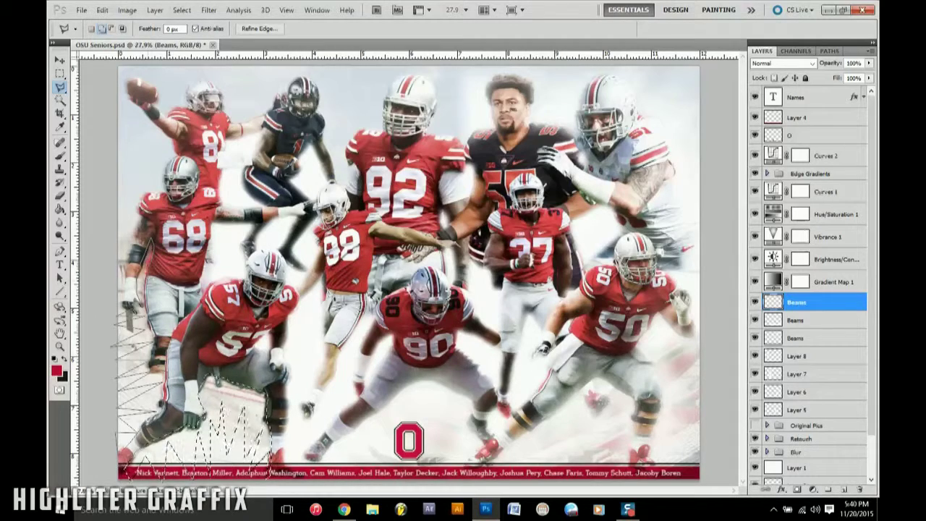
{"action": "left_click_drag", "start_coordinate": [167, 377], "coordinate": [120, 70]}
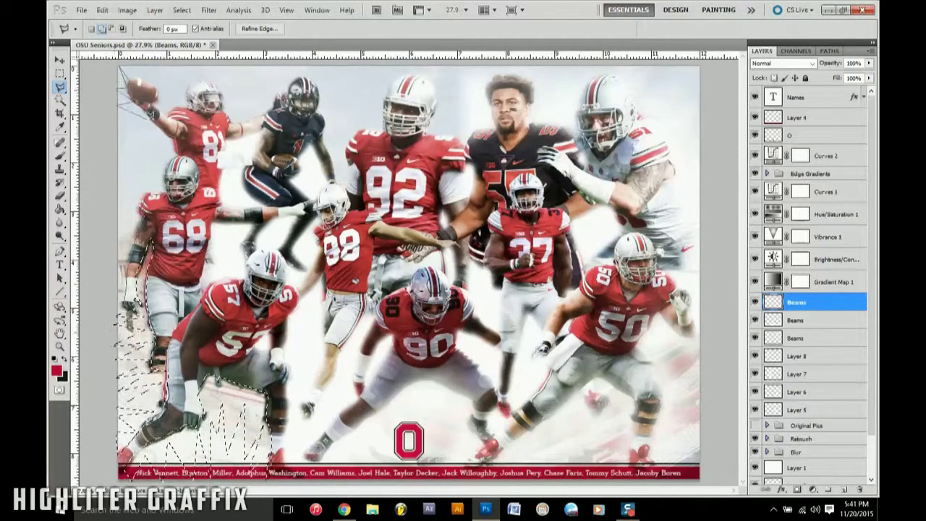
{"action": "left_click_drag", "start_coordinate": [120, 70], "coordinate": [120, 72]}
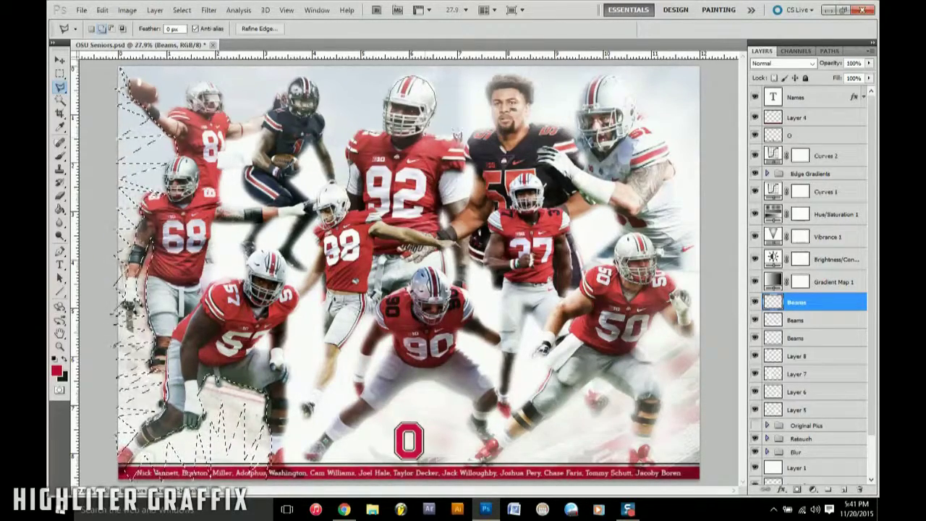
{"action": "mouse_move", "coordinate": [454, 70]}
{"action": "left_mouse_down"}
{"action": "mouse_move", "coordinate": [463, 132]}
{"action": "mouse_move", "coordinate": [429, 70]}
{"action": "left_mouse_up"}
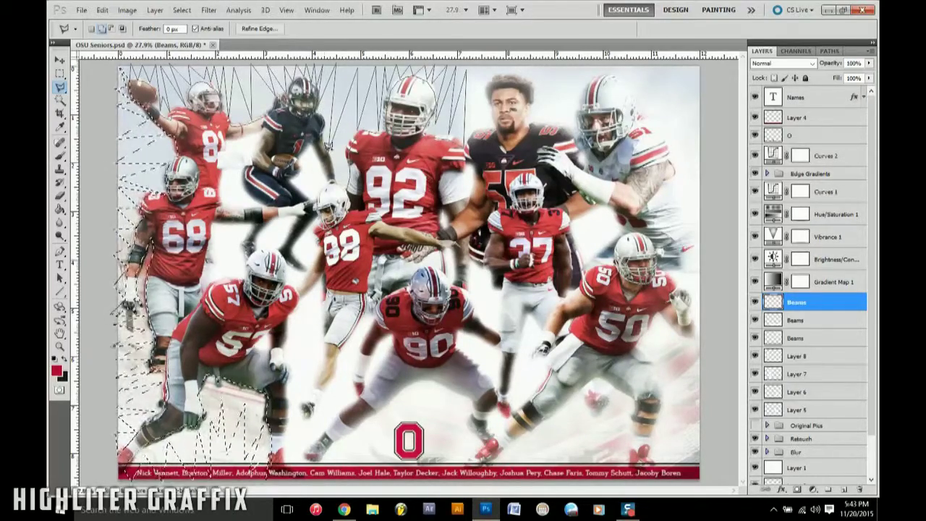
{"action": "key", "text": "ctrl+d"}
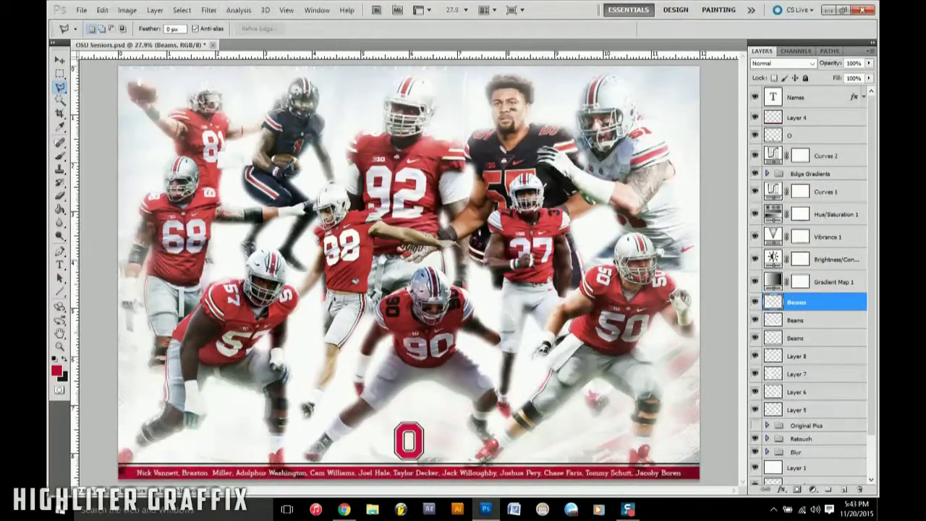
- Step down through the glow layers and select the Names text layer
{"action": "key", "text": "v"}
{"action": "left_click", "coordinate": [825, 356]}
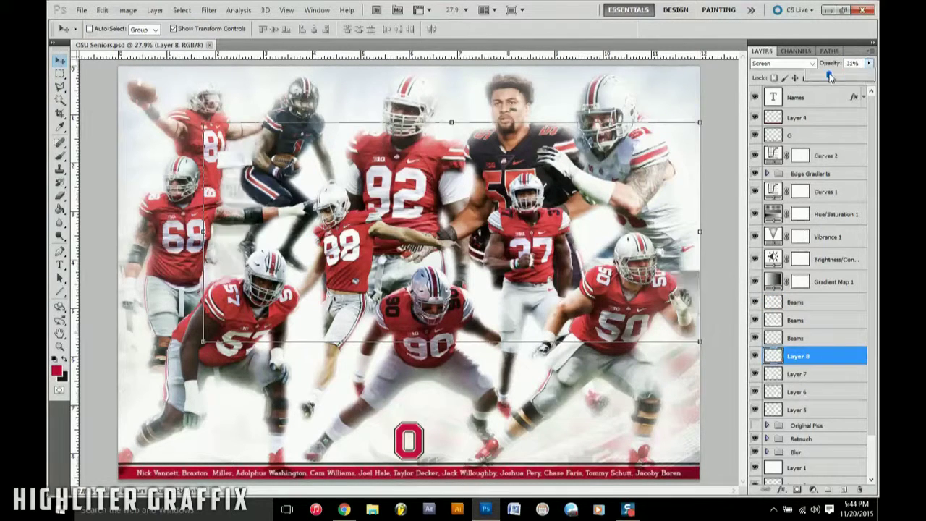
{"action": "left_click", "coordinate": [825, 373]}
{"action": "left_click", "coordinate": [825, 391]}
{"action": "left_click", "coordinate": [824, 409]}
{"action": "left_click", "coordinate": [830, 99]}
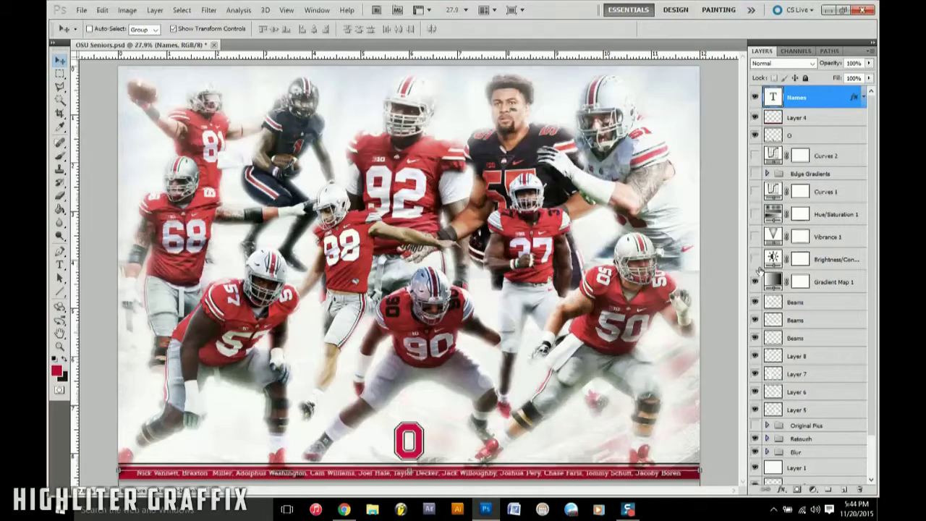
- Add a black layer above Names and turn it into a soft vignette with a large 0%-hardness brush
{"action": "key", "text": "ctrl+shift+alt+n"}
{"action": "key", "text": "b"}
{"action": "left_click", "coordinate": [56, 371]}
{"action": "left_click", "coordinate": [802, 77]}
{"action": "key", "text": "alt+BackSpace"}
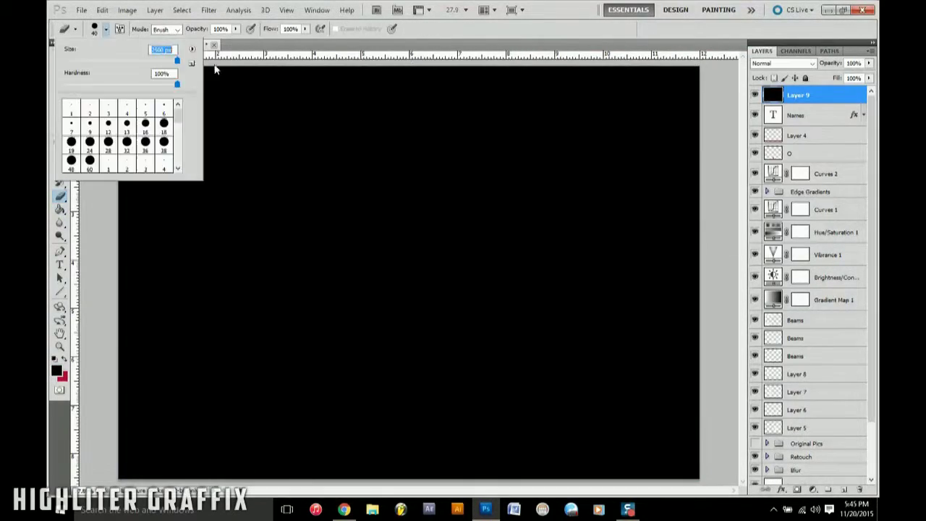
{"action": "key", "text": "Return"}
{"action": "left_click", "coordinate": [410, 271]}
{"action": "type", "text": "0"}
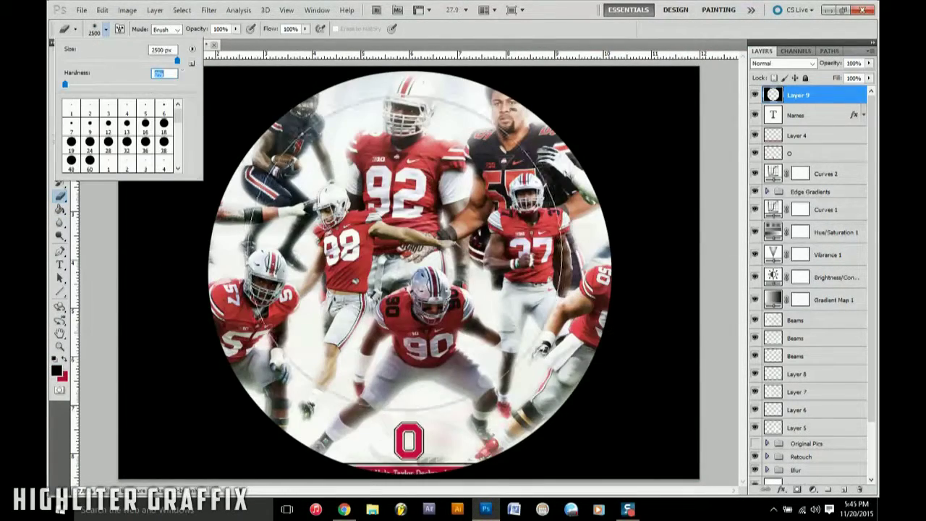
{"action": "key", "text": "Return"}
{"action": "left_click", "coordinate": [409, 270]}
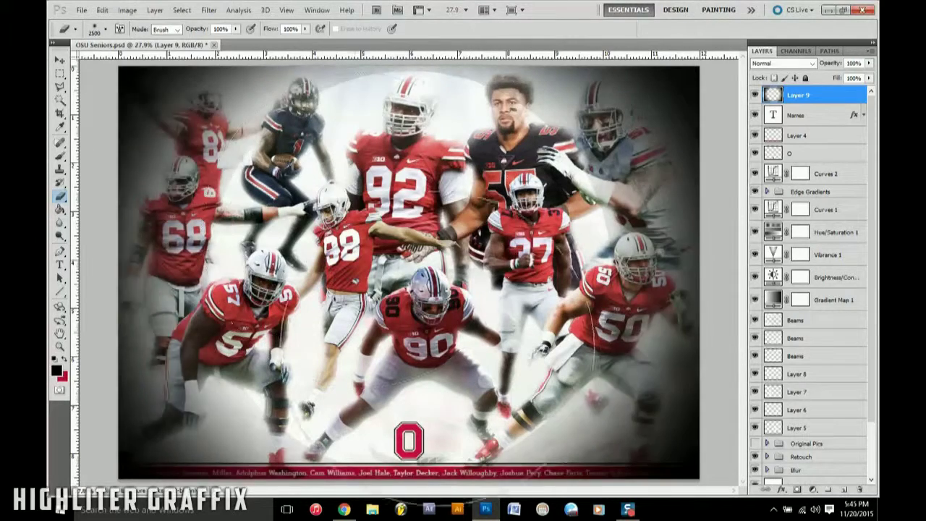
- Move the vignette layer down the stack and fill the border selection with red
{"action": "key", "text": "m"}
{"action": "key", "text": "ctrl+bracketleft"}
{"action": "key", "text": "ctrl+bracketleft"}
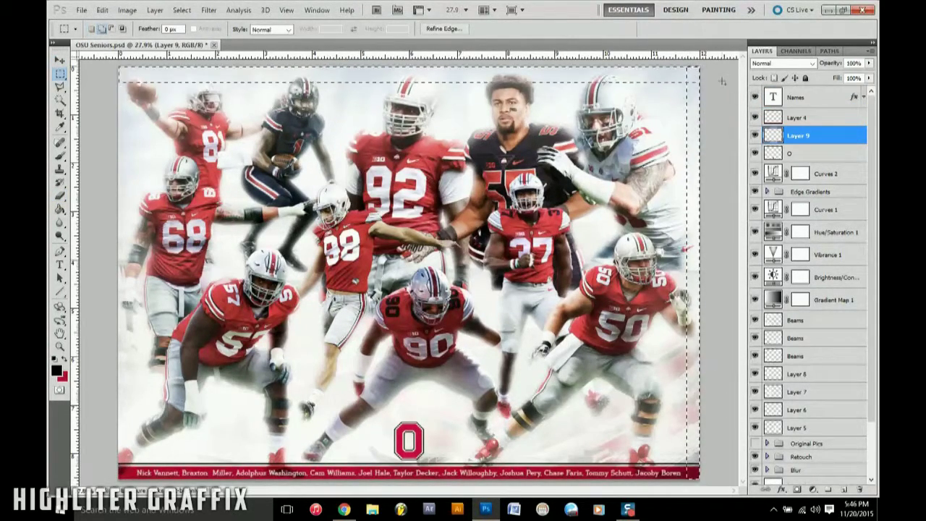
{"action": "key", "text": "x"}
{"action": "right_click", "coordinate": [136, 114]}
{"action": "key", "text": "Escape"}
{"action": "key", "text": "alt+BackSpace"}
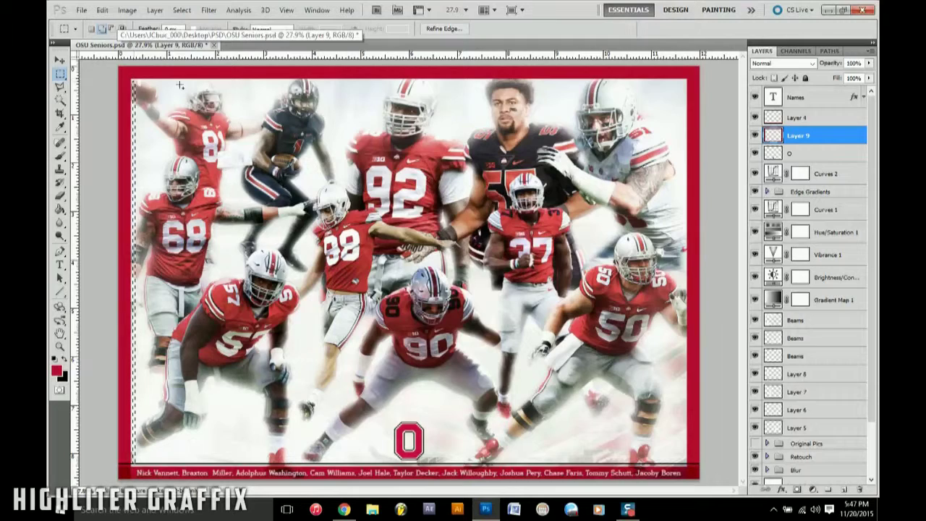
- Invert the selection to the poster interior and set the red border layer to Multiply
{"action": "right_click", "coordinate": [684, 86]}
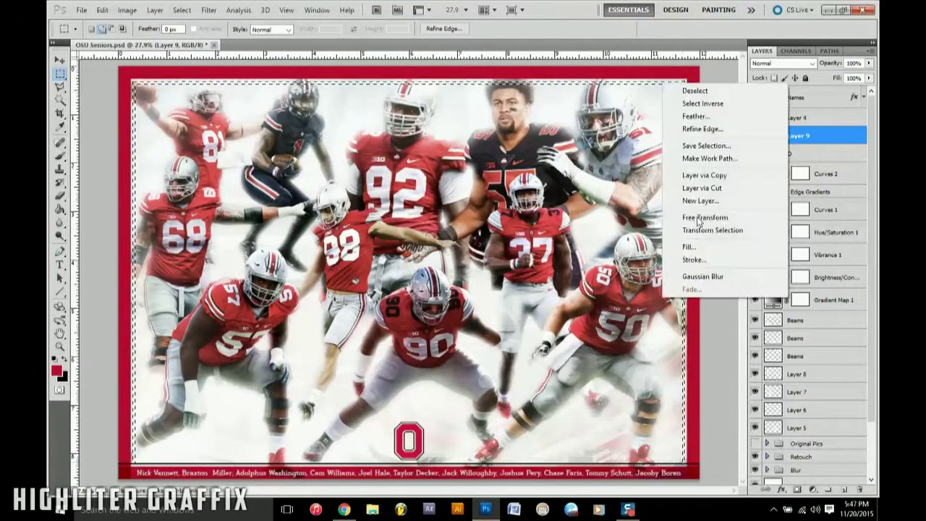
{"action": "left_click", "coordinate": [694, 101]}
{"action": "key", "text": "v"}
{"action": "left_click", "coordinate": [782, 63]}
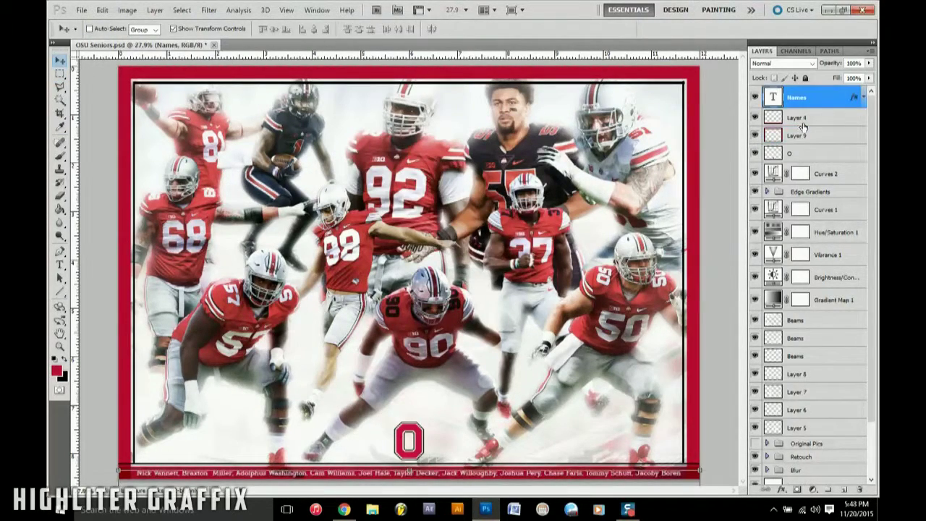
{"action": "left_click", "coordinate": [790, 110]}
- Test shrinking all layers to about 97% with Free Transform, then cancel
{"action": "key", "text": "ctrl+alt+a"}
{"action": "key", "text": "ctrl+t"}
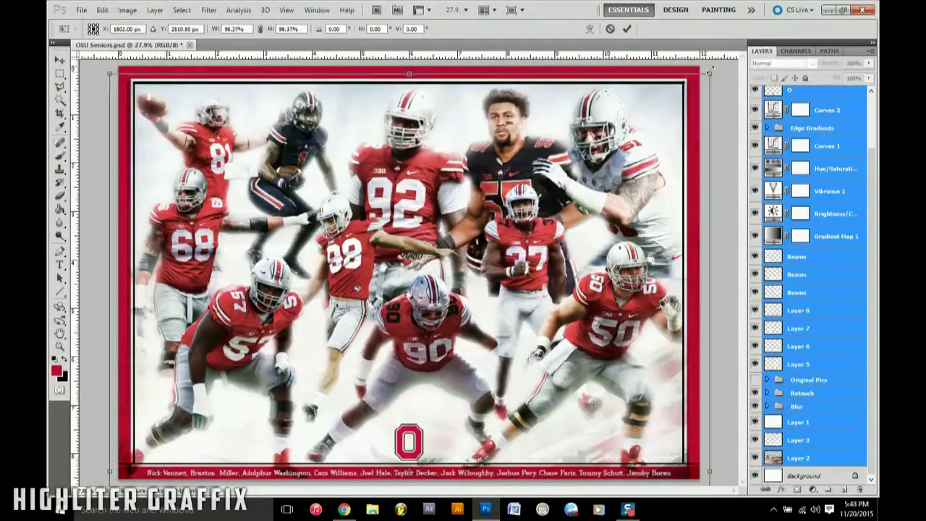
{"action": "left_click_drag", "start_coordinate": [716, 63], "coordinate": [705, 72]}
{"action": "key", "text": "Escape"}
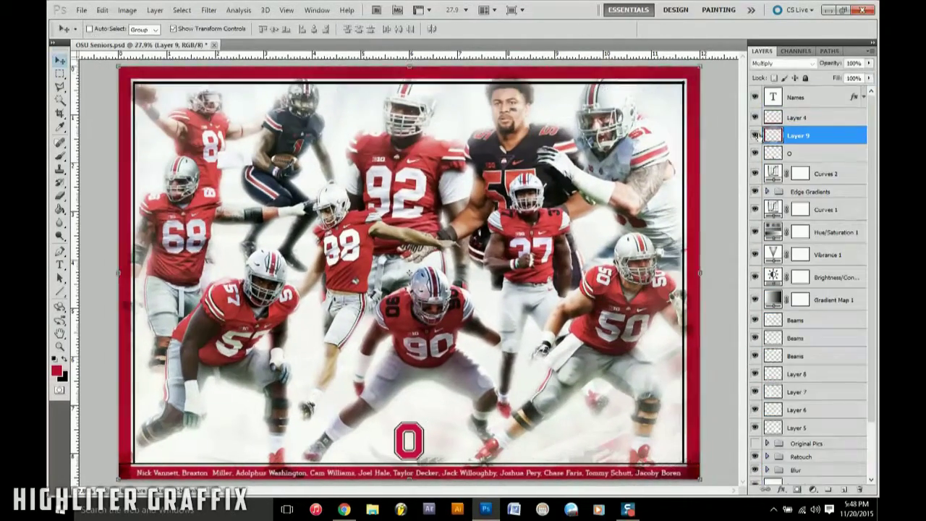
- Reapply Multiply to the border layer, deselect, and delete the red border layer
{"action": "key", "text": "l"}
{"action": "left_click", "coordinate": [781, 63]}
{"action": "left_click", "coordinate": [790, 111]}
{"action": "key", "text": "ctrl+d"}
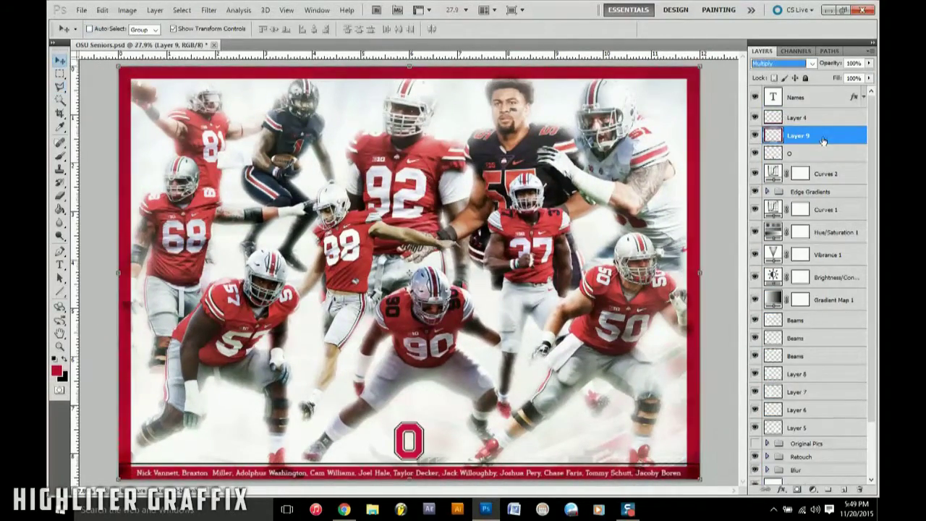
{"action": "key", "text": "b"}
{"action": "left_click", "coordinate": [94, 28]}
{"action": "key", "text": "v"}
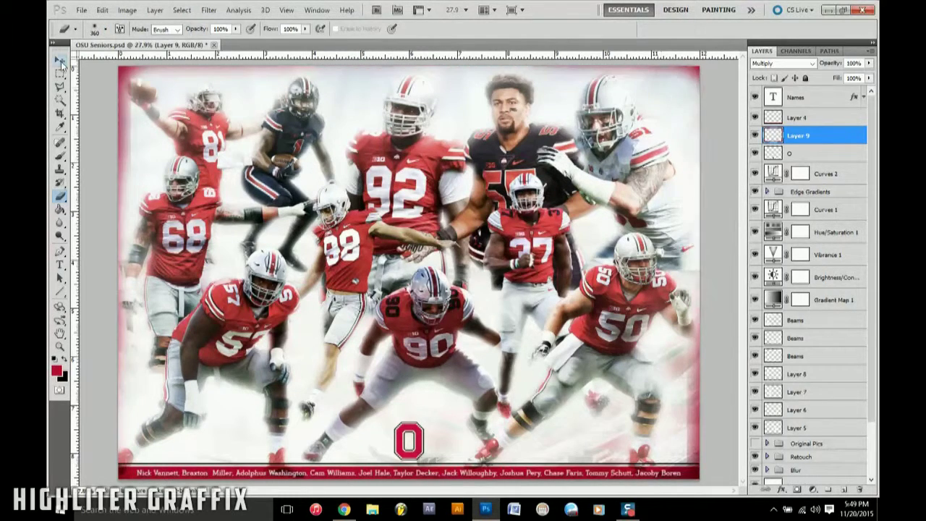
{"action": "key", "text": "Delete"}
- Duplicate the Retouch group, rename the copy Multiply, and set it to Multiply blending
{"action": "right_click", "coordinate": [804, 438]}
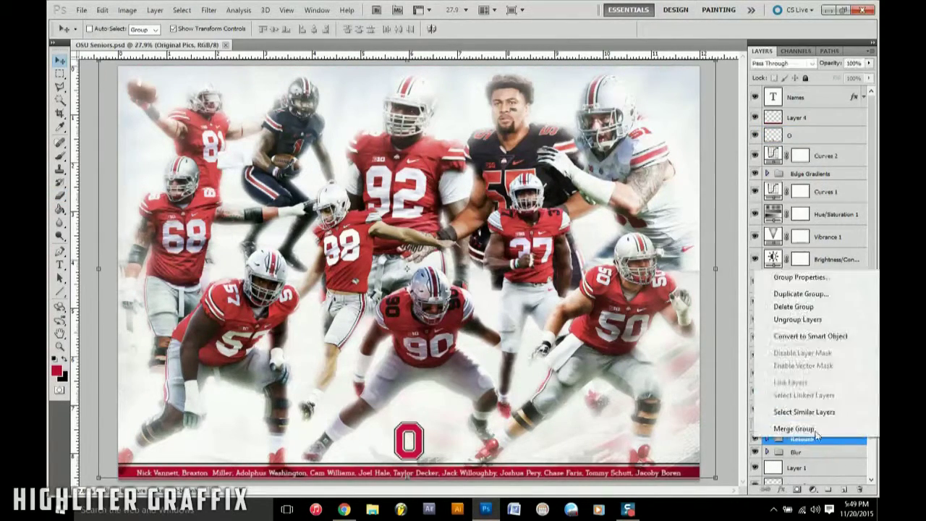
{"action": "left_click", "coordinate": [789, 287]}
{"action": "key", "text": "Return"}
{"action": "key", "text": "Return"}
{"action": "left_click", "coordinate": [767, 439]}
{"action": "left_click", "coordinate": [814, 197]}
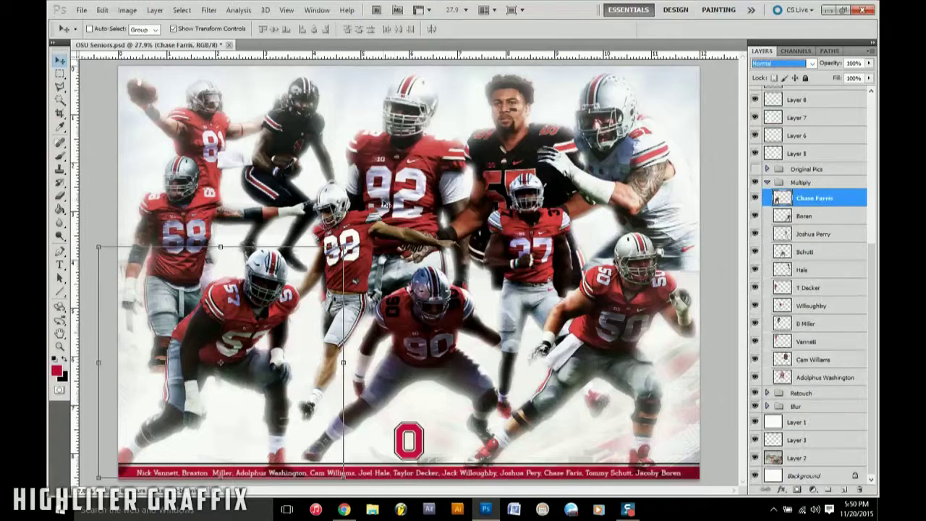
{"action": "key", "text": "b"}
{"action": "left_click", "coordinate": [807, 183]}
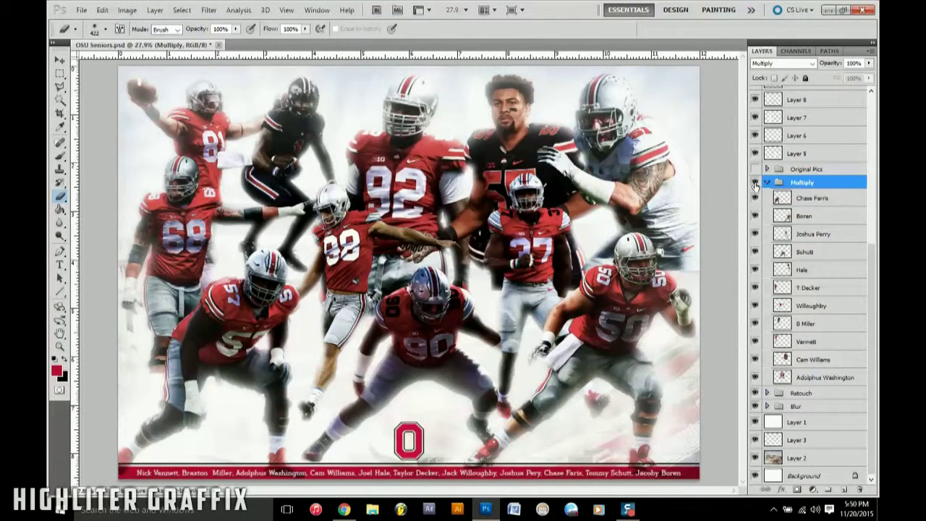
- Toggle the Multiply copy to compare the players, then step through the first player layers
{"action": "left_click", "coordinate": [814, 197]}
{"action": "left_click", "coordinate": [810, 323]}
{"action": "left_click", "coordinate": [803, 183]}
{"action": "left_click", "coordinate": [814, 197]}
{"action": "key", "text": "alt+bracketleft"}
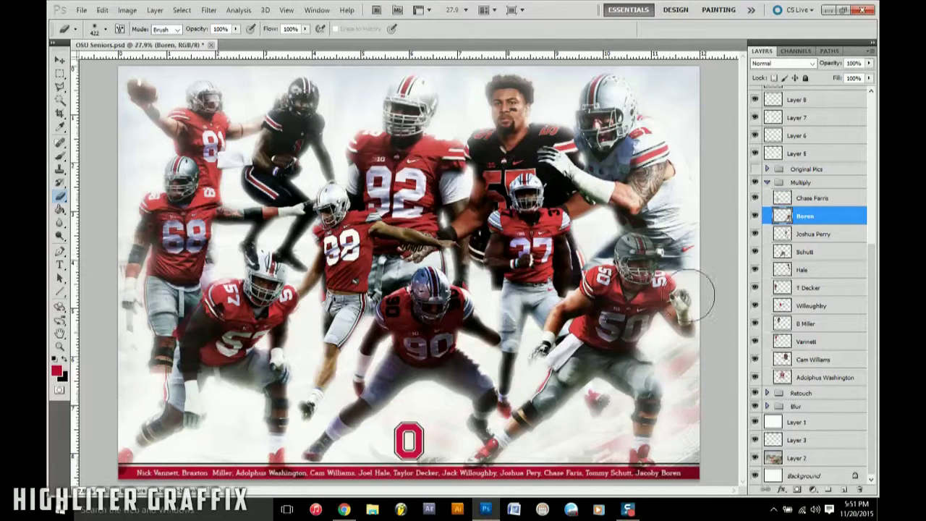
{"action": "key", "text": "alt+bracketleft"}
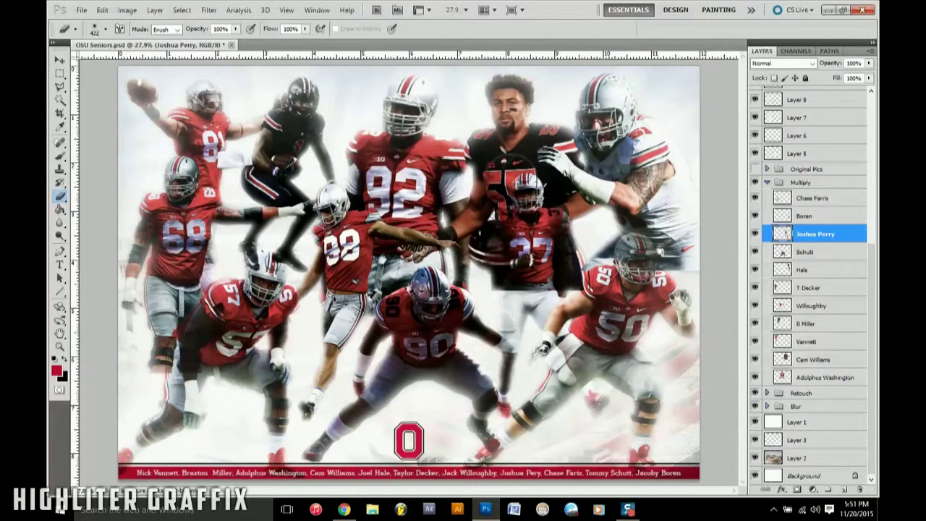
{"action": "left_click", "coordinate": [814, 251]}
{"action": "left_click", "coordinate": [825, 269]}
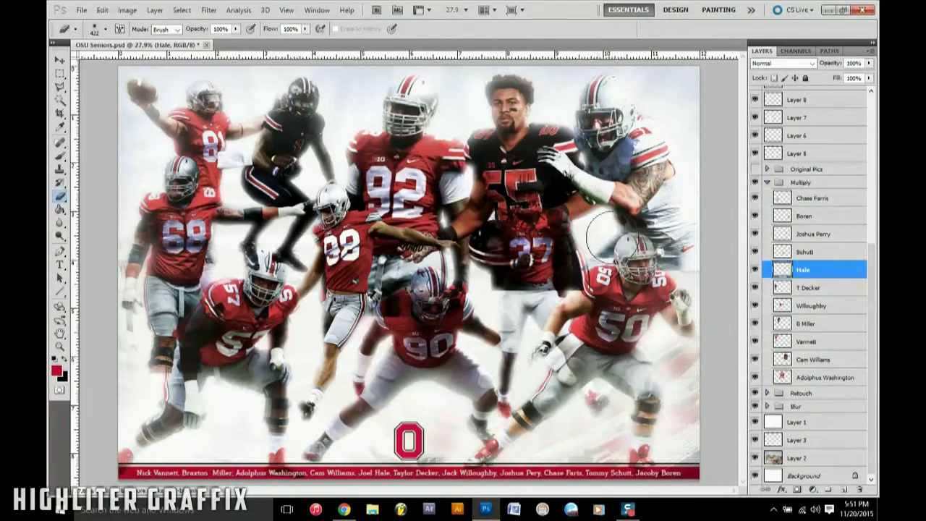
- Step through the remaining player layers down to the last, then collapse the Multiply group
{"action": "left_click", "coordinate": [813, 287]}
{"action": "key", "text": "alt+bracketleft"}
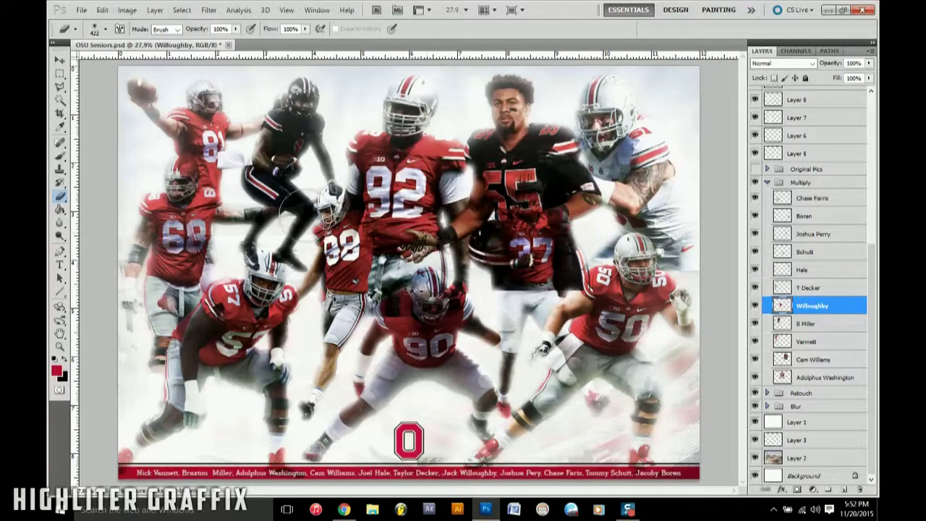
{"action": "key", "text": "alt+bracketleft"}
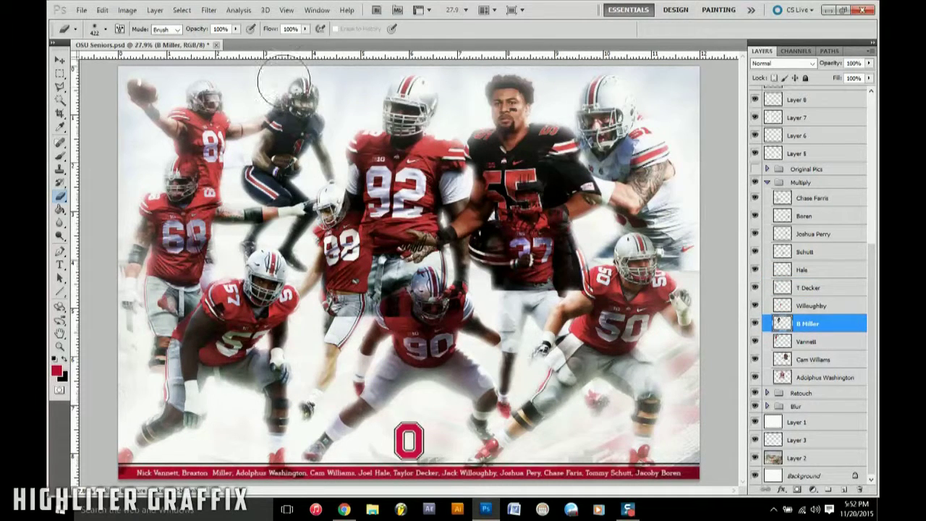
{"action": "left_click", "coordinate": [780, 338]}
{"action": "left_click", "coordinate": [782, 359]}
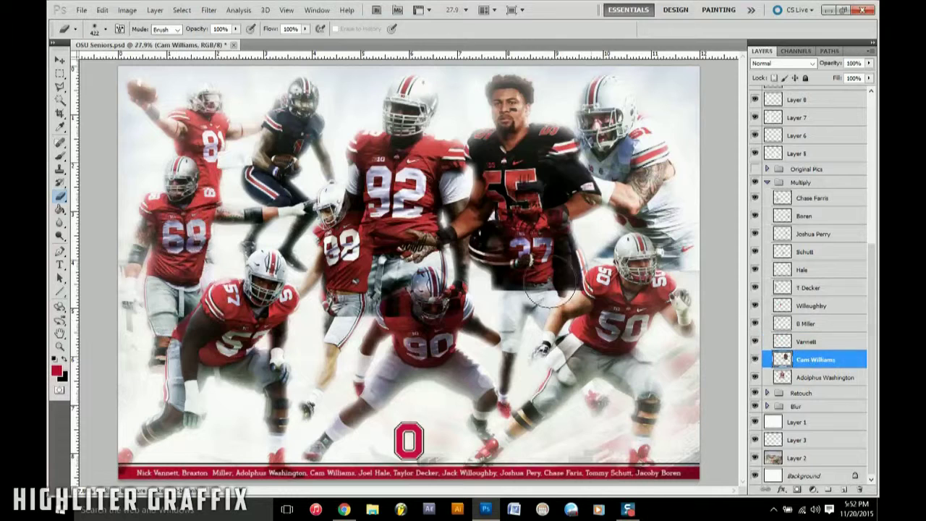
{"action": "left_click", "coordinate": [828, 374]}
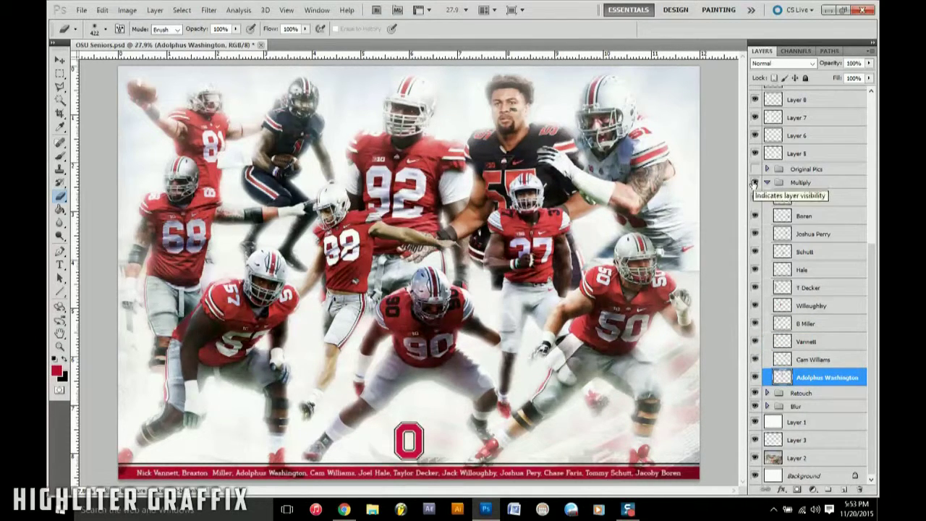
{"action": "left_click", "coordinate": [767, 182]}
{"action": "type", "text": "Light & Darks"}
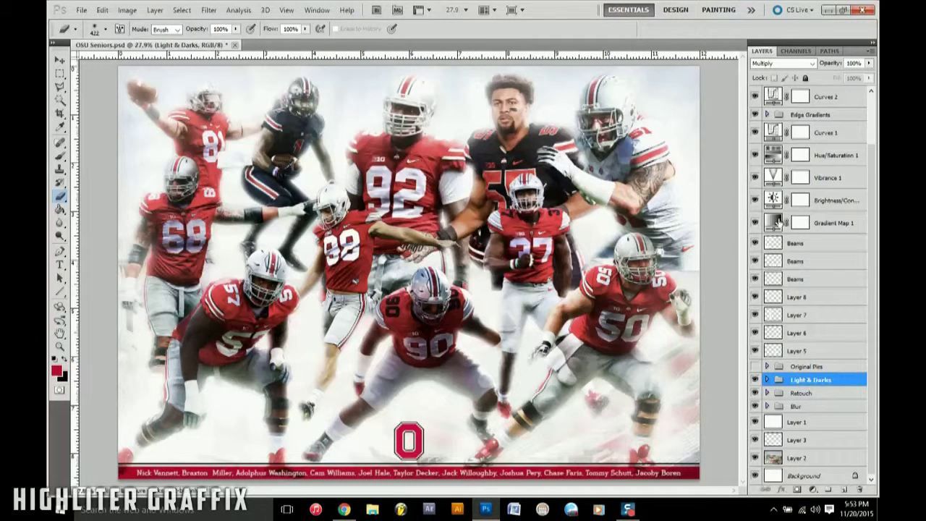
{"action": "type", "text": "& Darks"}
- Create a Light & Darks group with Multiply blending
{"action": "left_click", "coordinate": [767, 379]}
{"action": "left_click", "coordinate": [782, 63]}
{"action": "left_click", "coordinate": [782, 63]}
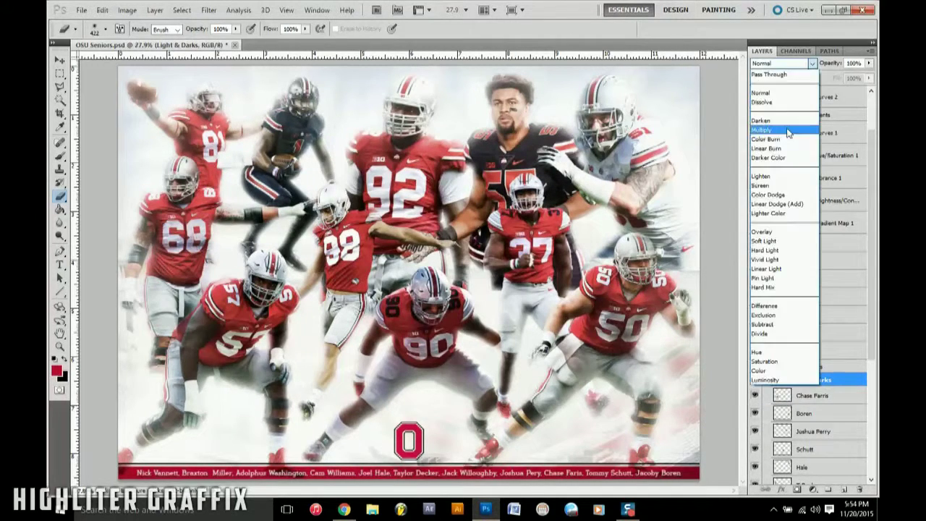
{"action": "left_click", "coordinate": [781, 130]}
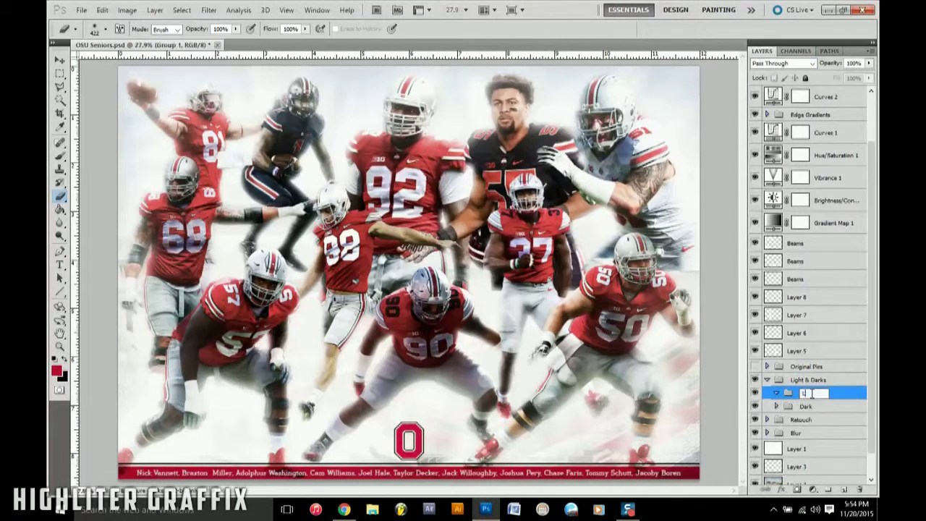
- Paint soft white light across the players on a new Light layer, then remove the Light group
{"action": "left_click", "coordinate": [843, 490]}
{"action": "key", "text": "b"}
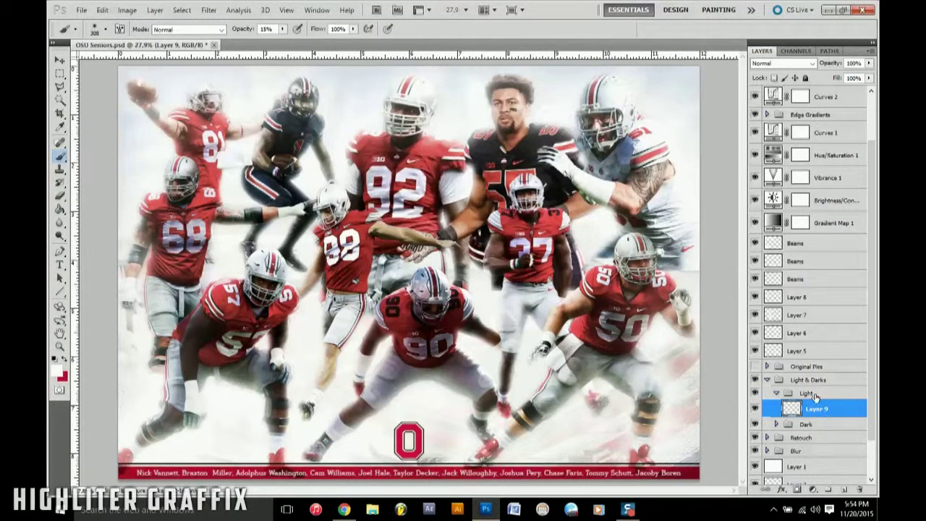
{"action": "right_click", "coordinate": [816, 409]}
{"action": "key", "text": "Escape"}
{"action": "right_click", "coordinate": [795, 409]}
{"action": "key", "text": "Escape"}
{"action": "mouse_move", "coordinate": [575, 232]}
{"action": "left_mouse_down"}
{"action": "mouse_move", "coordinate": [533, 438]}
{"action": "mouse_move", "coordinate": [327, 414]}
{"action": "left_mouse_up"}
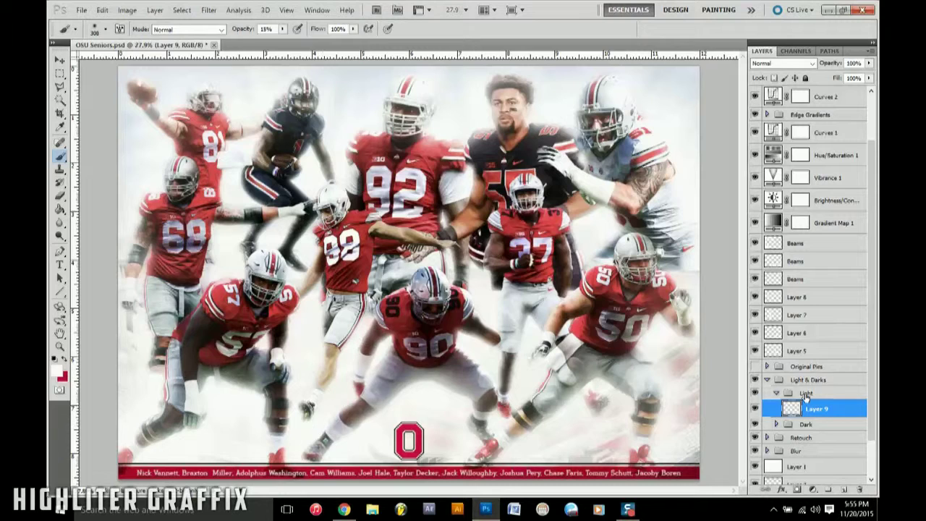
{"action": "key", "text": "Delete"}
- Rename the Dark group and review each player layer in the Multiply group, then collapse it
{"action": "double_click", "coordinate": [799, 379]}
{"action": "type", "text": "Multiply"}
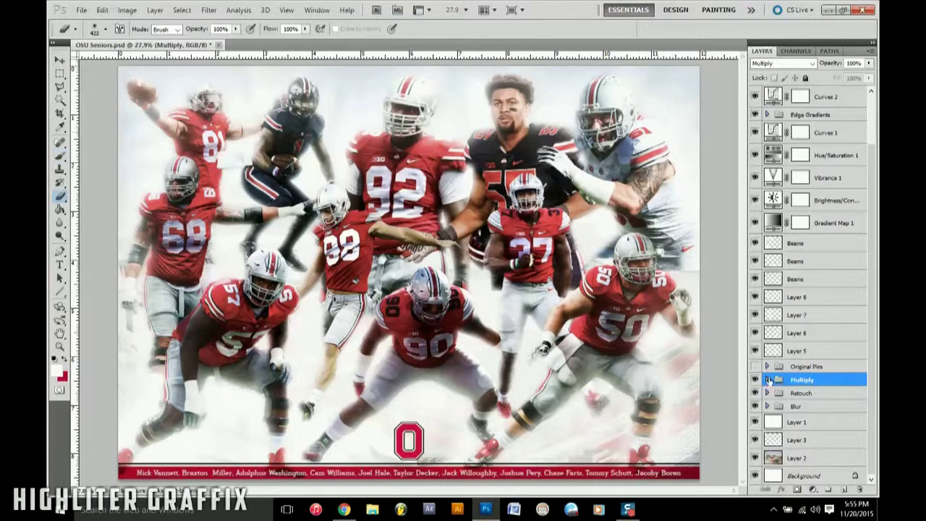
{"action": "left_click", "coordinate": [769, 381]}
{"action": "scroll", "coordinate": [836, 439], "scroll_direction": "down", "scroll_amount": 3}
{"action": "left_click", "coordinate": [816, 377]}
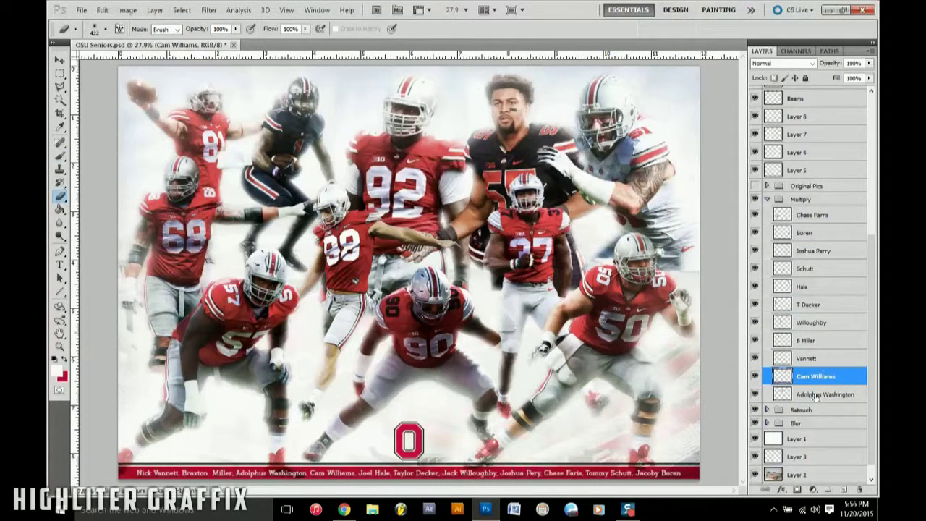
{"action": "left_click", "coordinate": [808, 358]}
{"action": "key", "text": "alt+bracketright"}
{"action": "key", "text": "alt+bracketright"}
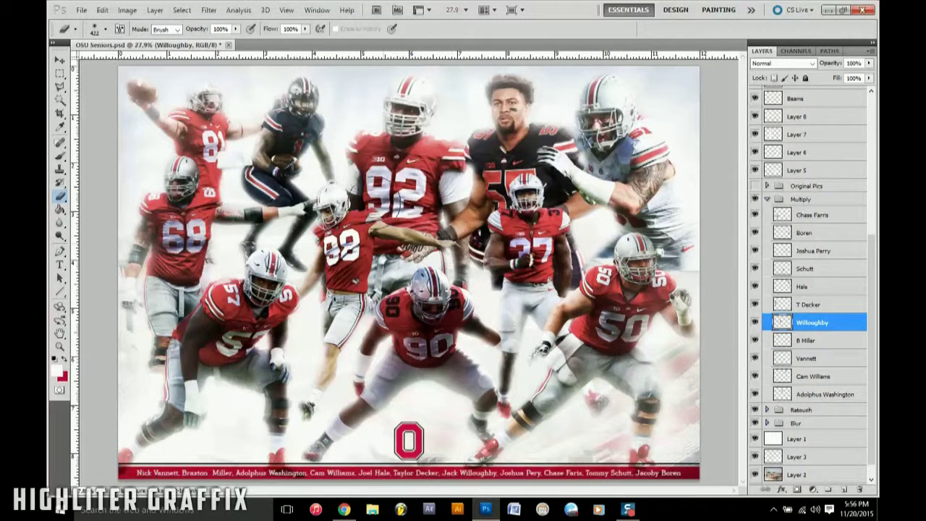
{"action": "key", "text": "alt+bracketright"}
{"action": "key", "text": "alt+bracketright"}
{"action": "key", "text": "alt+bracketright"}
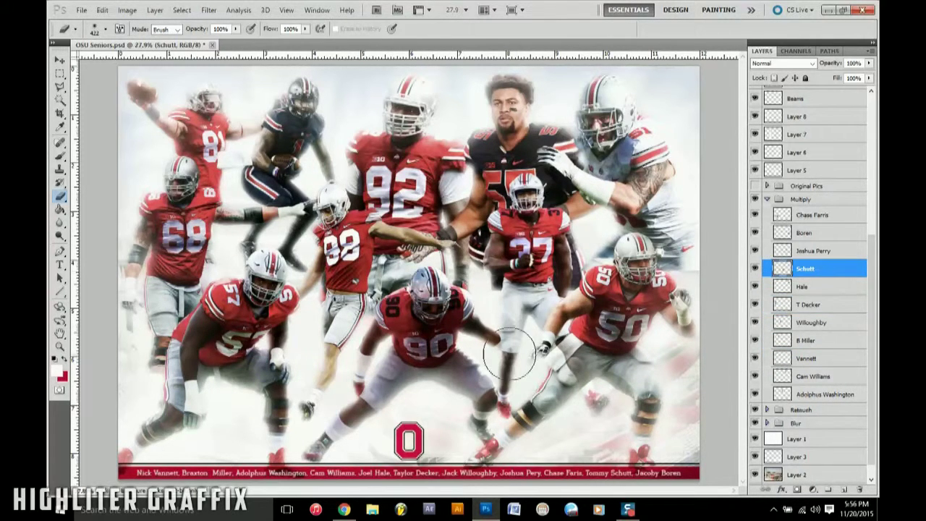
{"action": "key", "text": "alt+bracketright"}
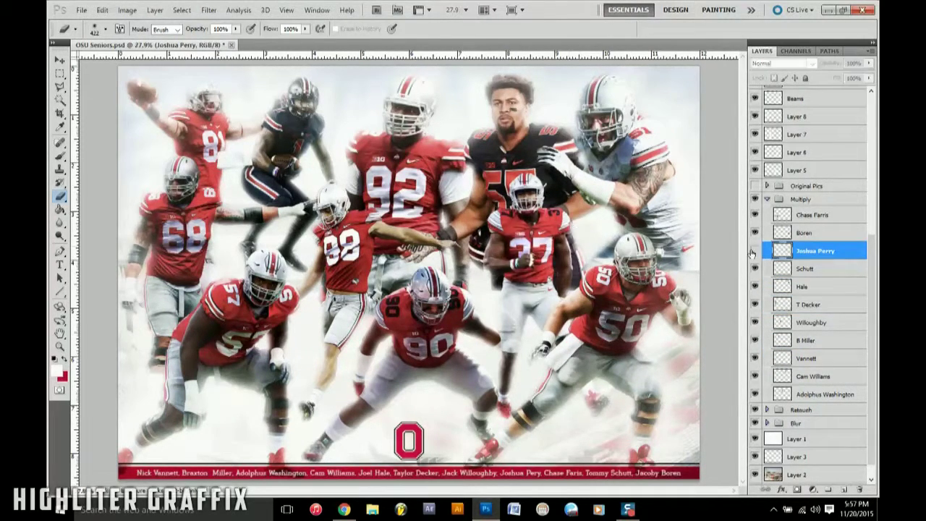
{"action": "key", "text": "alt+bracketright"}
{"action": "key", "text": "alt+bracketright"}
{"action": "key", "text": "v"}
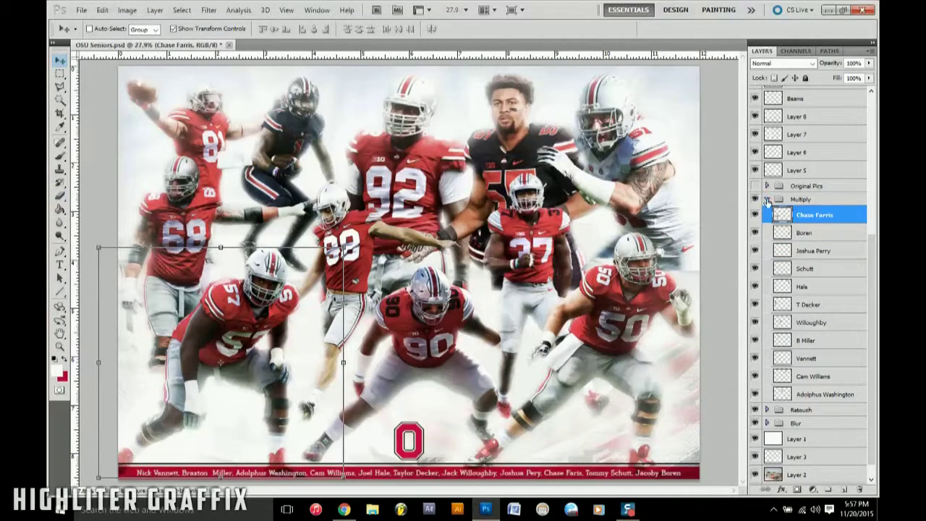
{"action": "left_click", "coordinate": [767, 201]}
- Colour-label the Multiply group red and the Retouch group yellow
{"action": "double_click", "coordinate": [825, 379]}
{"action": "left_click", "coordinate": [543, 167]}
{"action": "double_click", "coordinate": [825, 393]}
{"action": "left_click", "coordinate": [454, 184]}
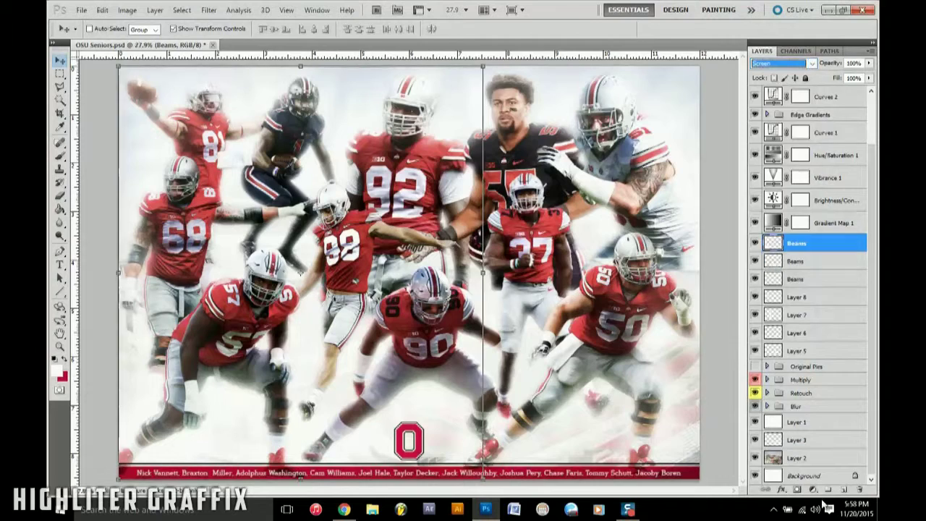
- Group the light beam layers into a Light folder blended in Screen mode
{"action": "left_click", "coordinate": [796, 350], "text": "shift"}
{"action": "key", "text": "ctrl+g"}
{"action": "left_click", "coordinate": [781, 63]}
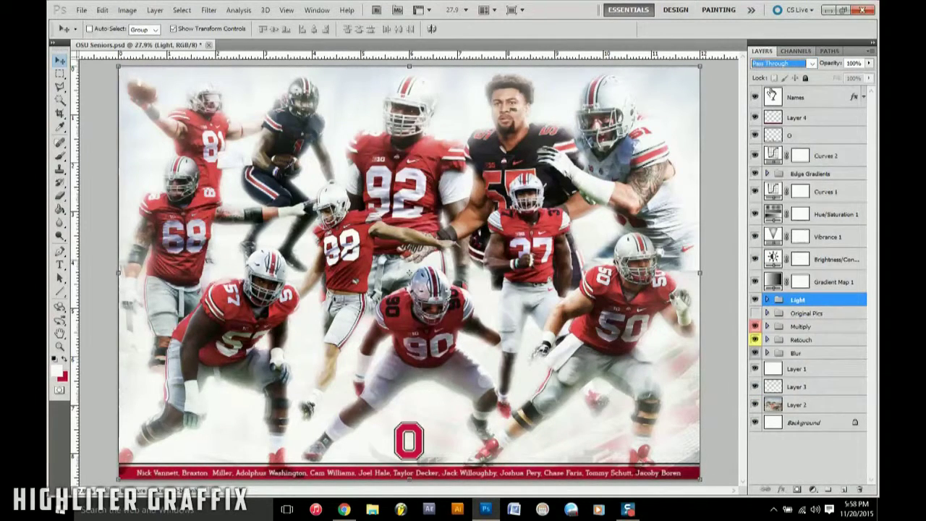
{"action": "left_click", "coordinate": [782, 63]}
{"action": "left_click", "coordinate": [774, 167]}
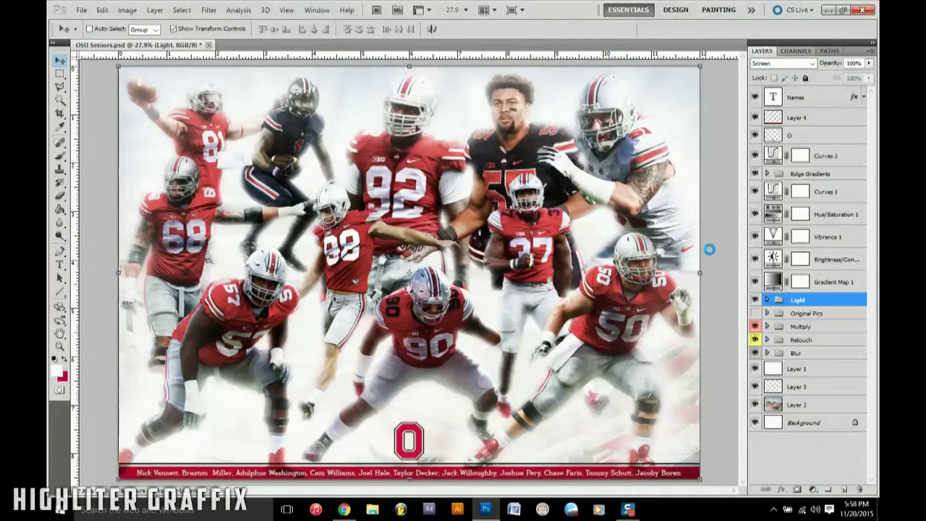
- Select the Hale player layer and try the Eraser and Clone Stamp, undoing and redoing the edits
{"action": "left_click", "coordinate": [767, 339]}
{"action": "left_click", "coordinate": [803, 427]}
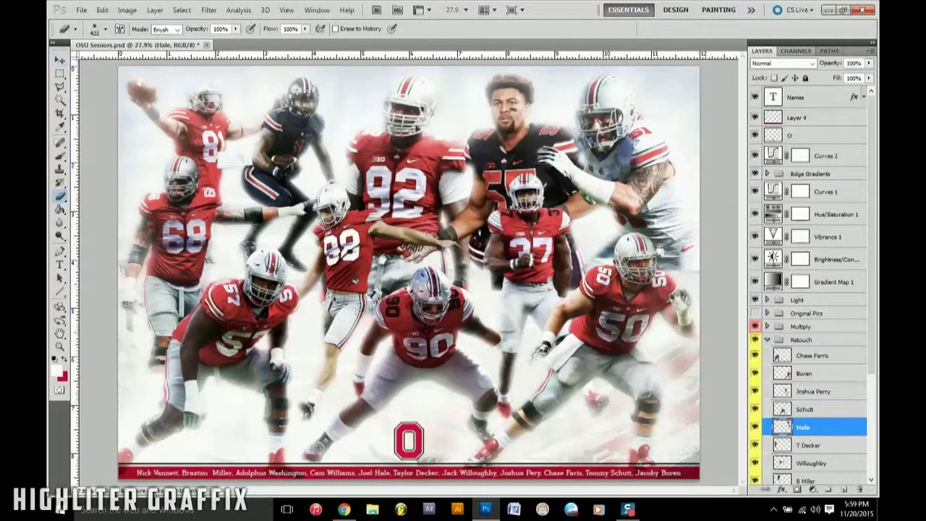
{"action": "key", "text": "e"}
{"action": "key", "text": "ctrl+alt+z"}
{"action": "key", "text": "ctrl+alt+z"}
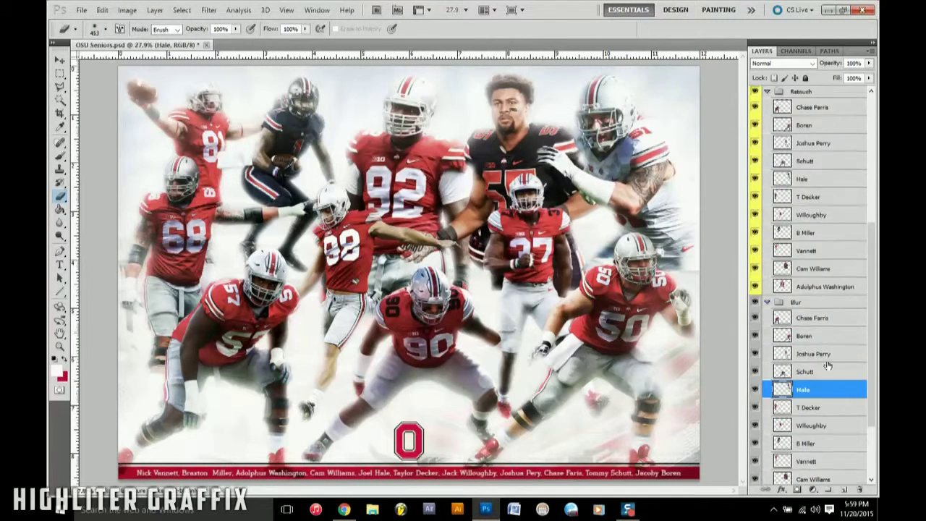
{"action": "key", "text": "ctrl+alt+z"}
{"action": "key", "text": "ctrl+alt+z"}
{"action": "key", "text": "s"}
{"action": "key", "text": "ctrl+shift+z"}
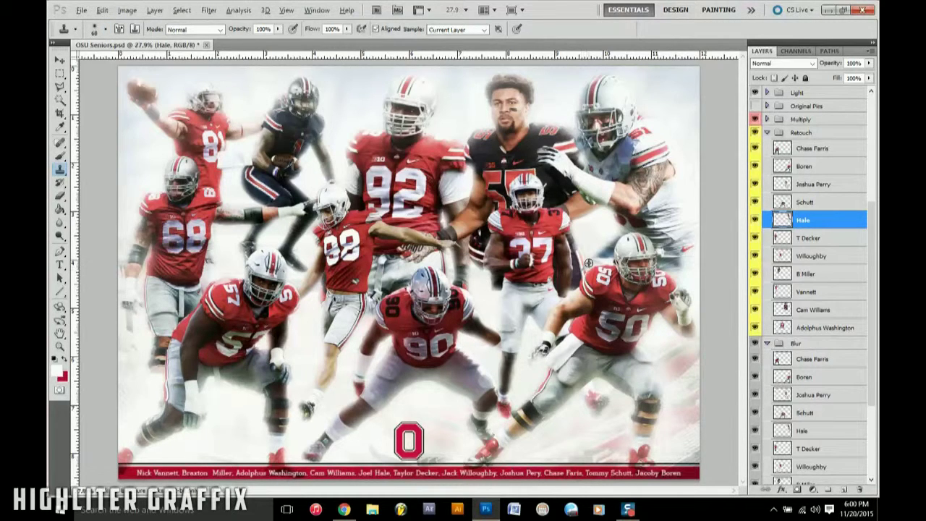
{"action": "left_click", "coordinate": [822, 240]}
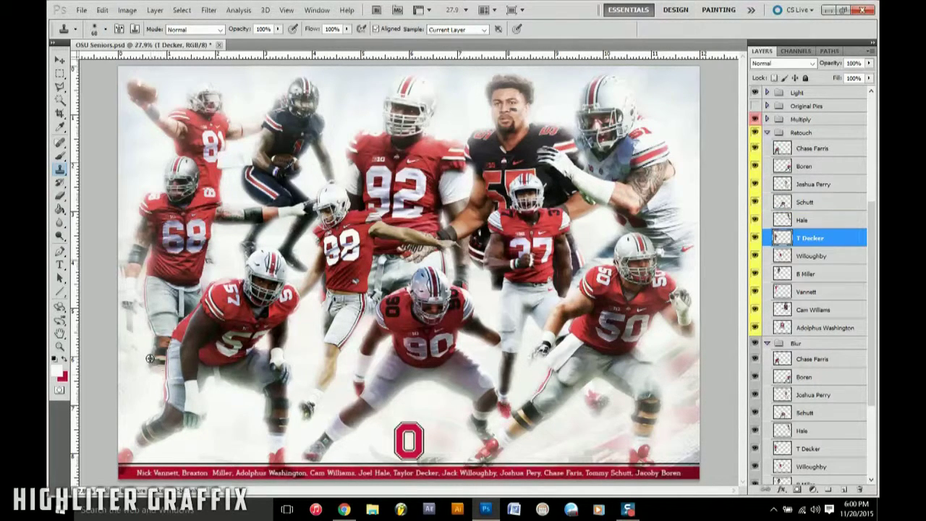
{"action": "key", "text": "b"}
{"action": "right_click", "coordinate": [839, 218]}
{"action": "key", "text": "ctrl+shift+alt+n"}
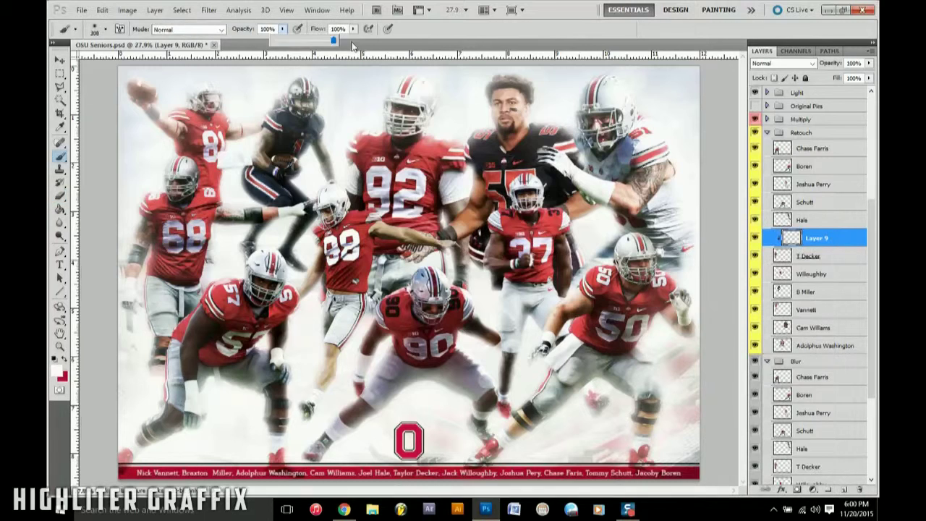
{"action": "left_click", "coordinate": [832, 219]}
{"action": "key", "text": "ctrl+shift+alt+n"}
{"action": "key", "text": "alt+bracketleft"}
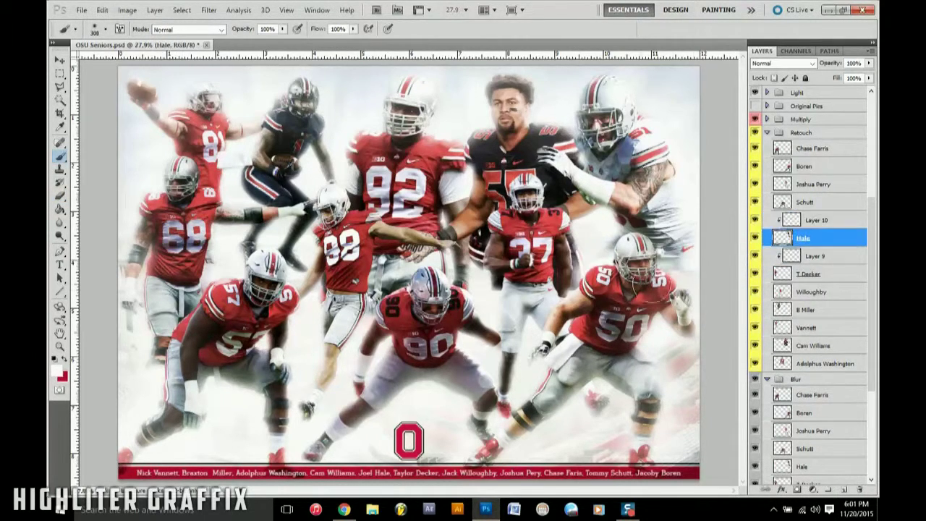
{"action": "key", "text": "8"}
{"action": "key", "text": "3"}
- Add a new layer clipped to Cam Williams and zoom in to inspect the players
{"action": "left_click", "coordinate": [805, 327]}
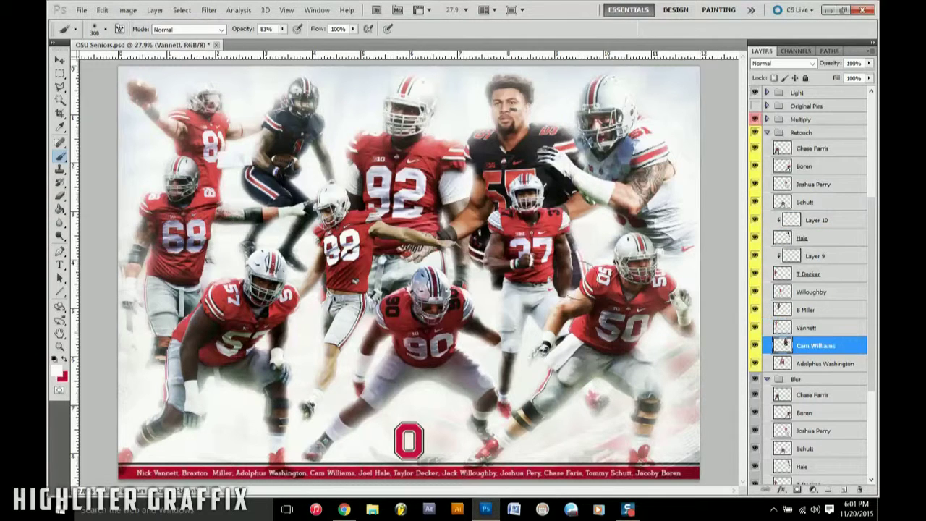
{"action": "key", "text": "ctrl+shift+alt+n"}
{"action": "key", "text": "ctrl+alt+g"}
{"action": "key", "text": "0"}
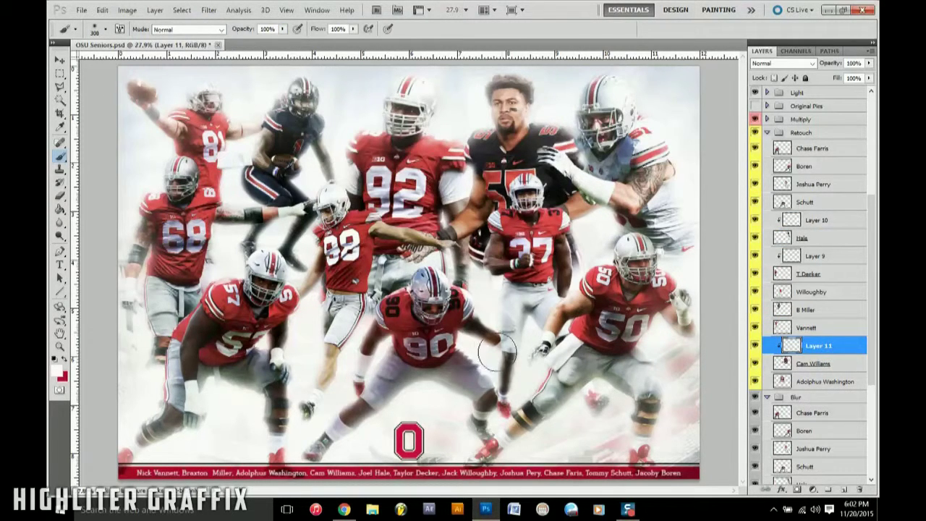
{"action": "left_click", "coordinate": [503, 286], "text": "ctrl"}
{"action": "left_click", "coordinate": [503, 286], "text": "ctrl"}
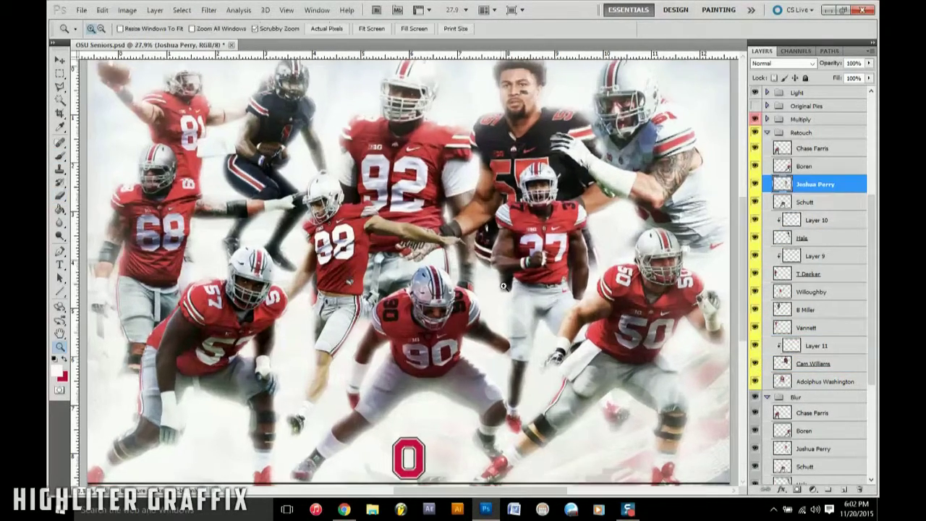
{"action": "key", "text": "l"}
{"action": "left_click", "coordinate": [505, 288], "text": "ctrl"}
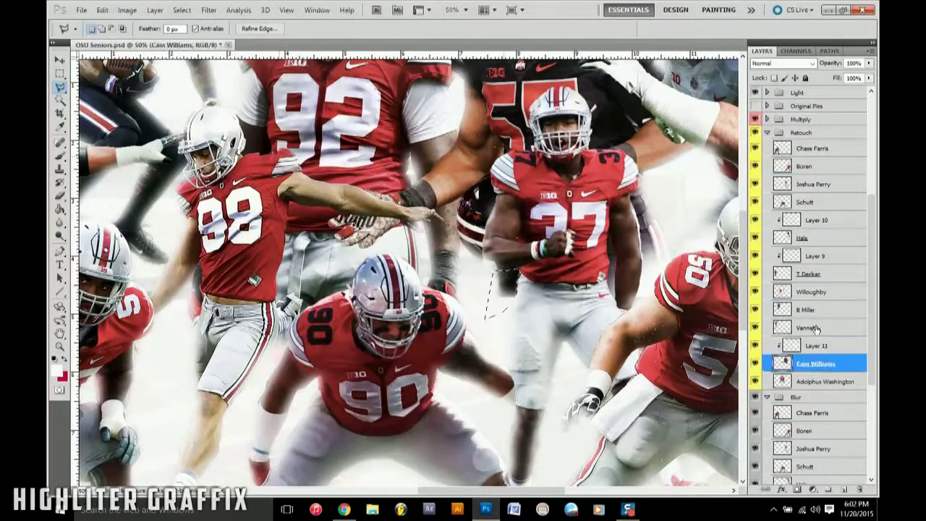
{"action": "left_click", "coordinate": [504, 288], "text": "ctrl"}
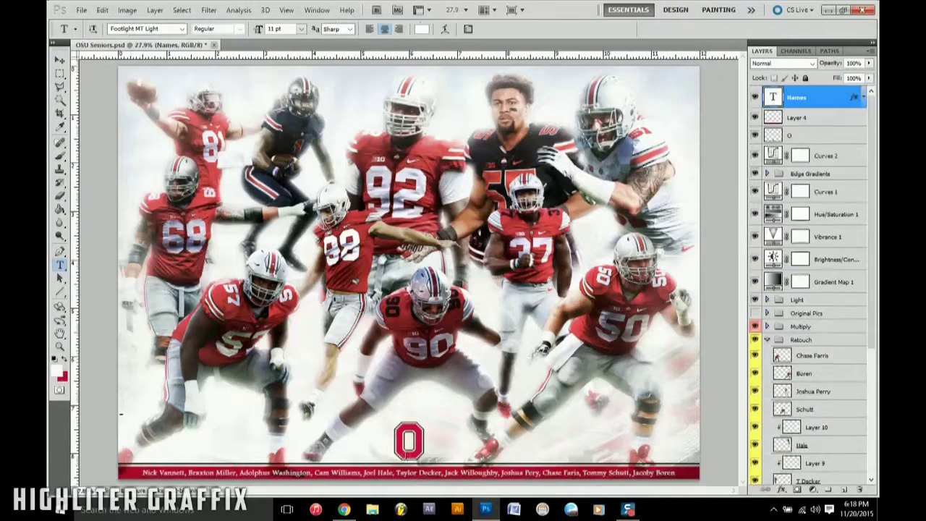
- Type the title 'SILVER BULLETT SEN16RS' in Airstrike at 60 pt
{"action": "type", "text": "SILVER BULLETT SEN"}
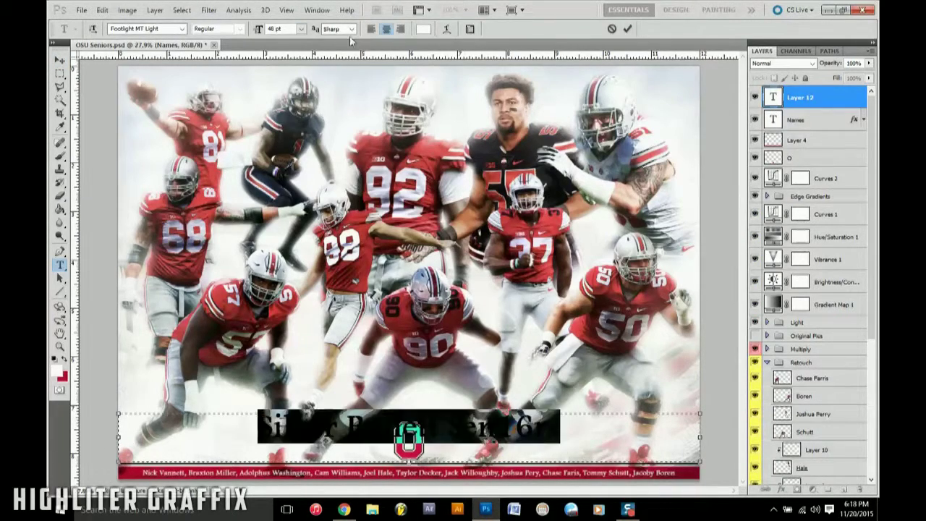
{"action": "type", "text": "16RS"}
{"action": "key", "text": "ctrl+a"}
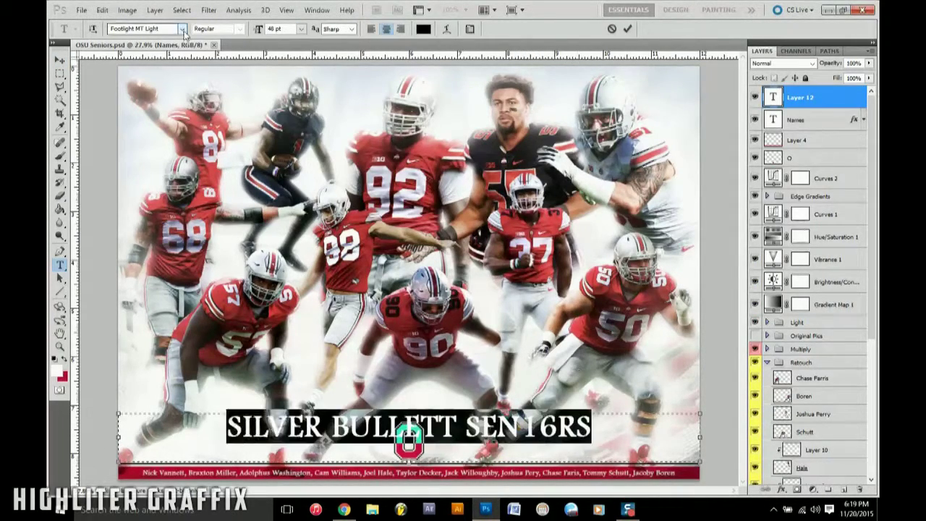
{"action": "left_click", "coordinate": [182, 28]}
{"action": "left_click", "coordinate": [302, 29]}
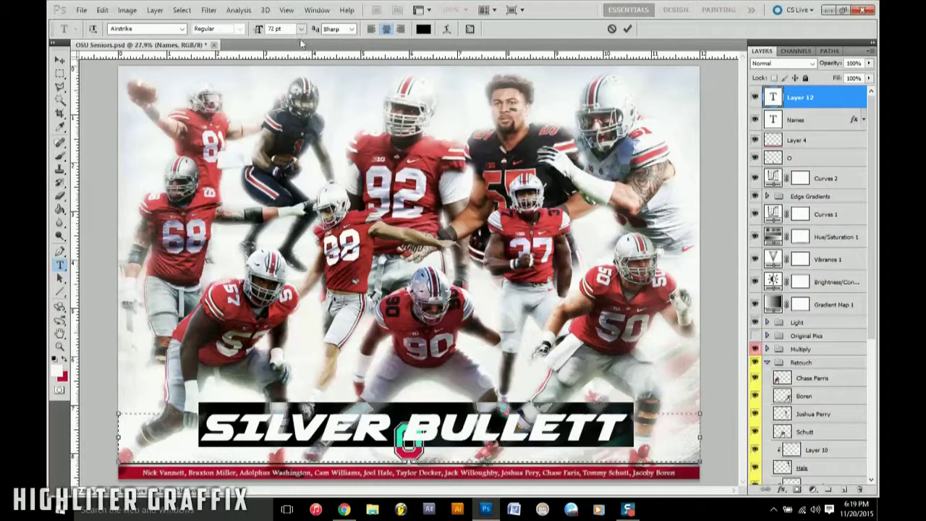
{"action": "left_click", "coordinate": [60, 58]}
- Style the title with a 150% Gradient Overlay, Drop Shadow, Outer Glow and Bevel and Emboss
{"action": "left_click", "coordinate": [781, 489]}
{"action": "left_click", "coordinate": [802, 455]}
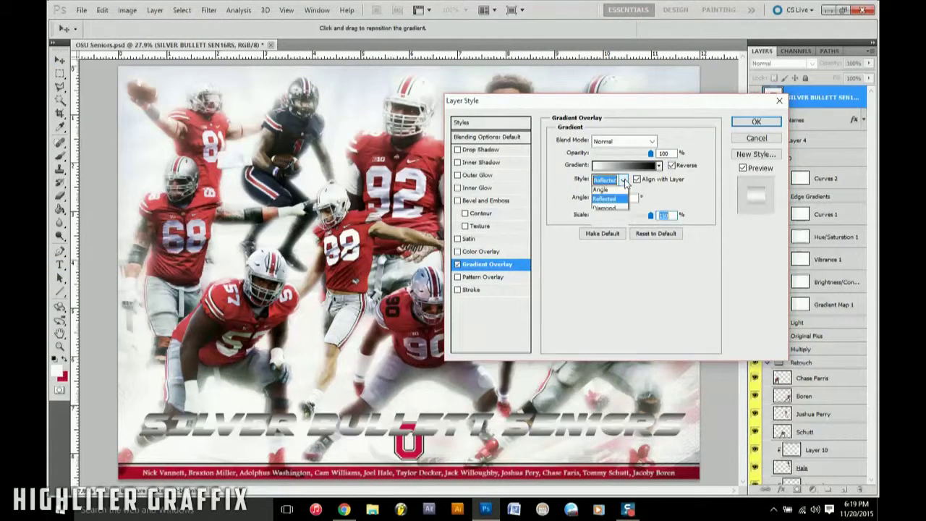
{"action": "left_click_drag", "start_coordinate": [629, 217], "coordinate": [650, 215]}
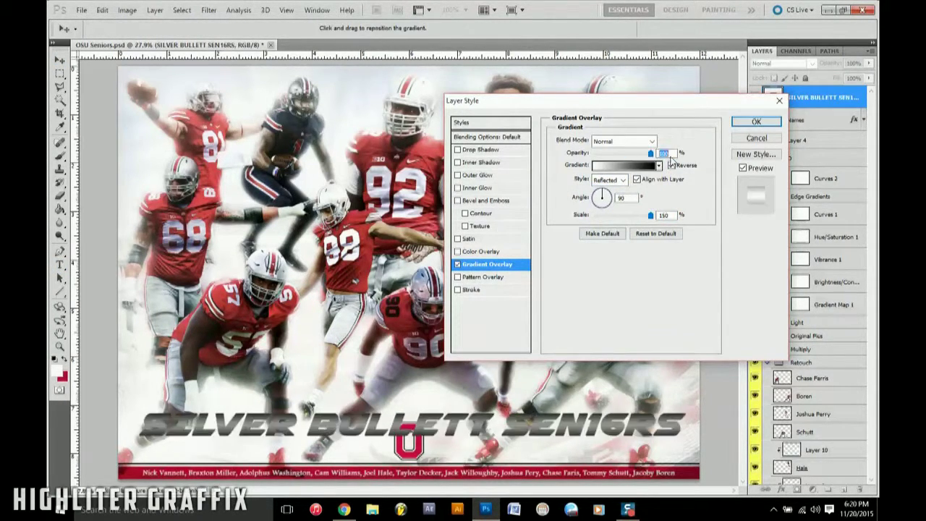
{"action": "left_click", "coordinate": [481, 149]}
{"action": "left_click", "coordinate": [477, 175]}
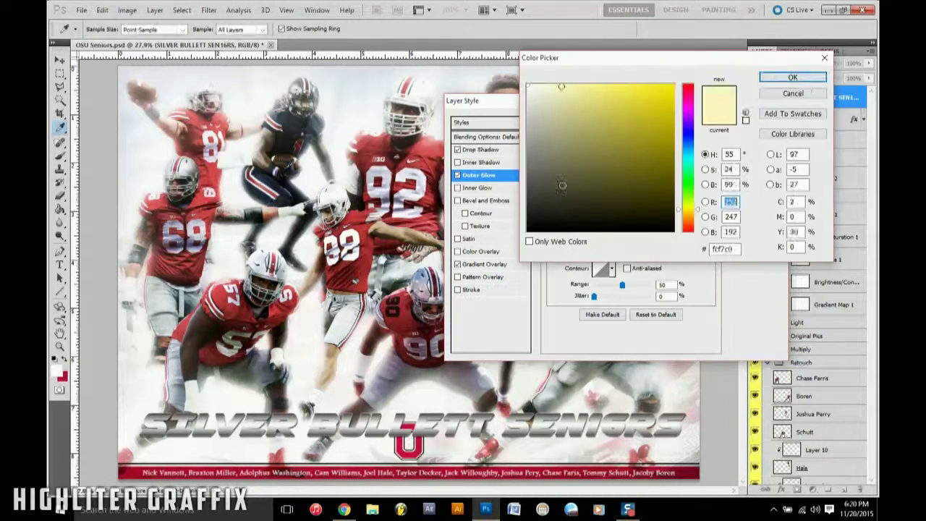
{"action": "left_click", "coordinate": [488, 200]}
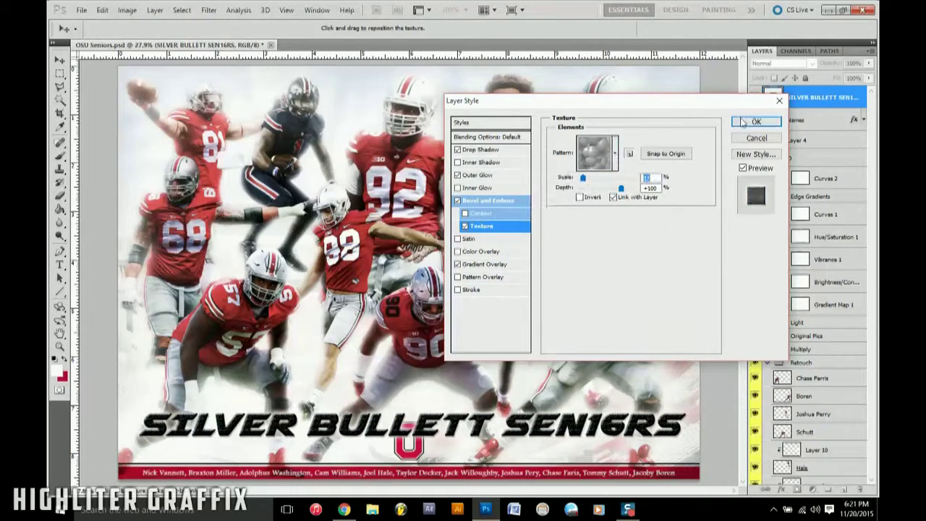
{"action": "left_click", "coordinate": [742, 123]}
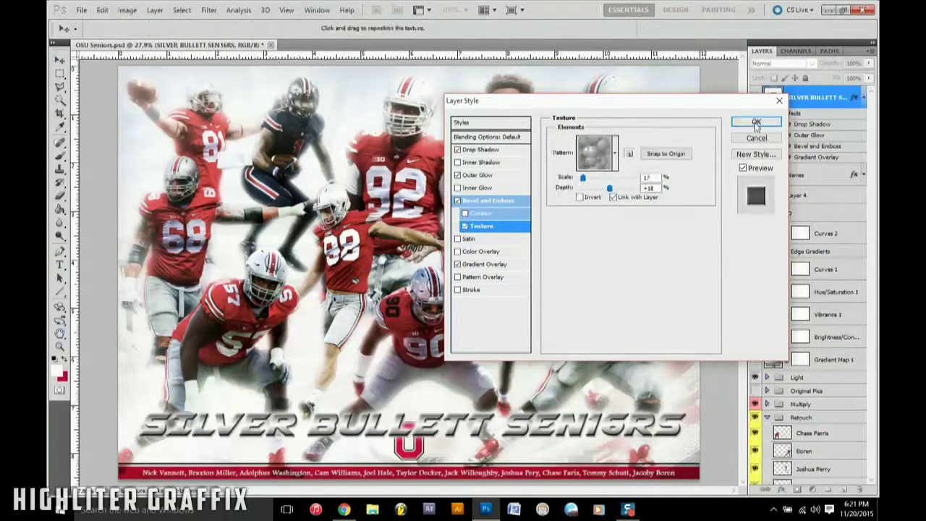
{"action": "left_click", "coordinate": [756, 123]}
- Move the title down and restyle it in the Airstrike font with letter spacing 50
{"action": "left_click_drag", "start_coordinate": [409, 386], "coordinate": [409, 398]}
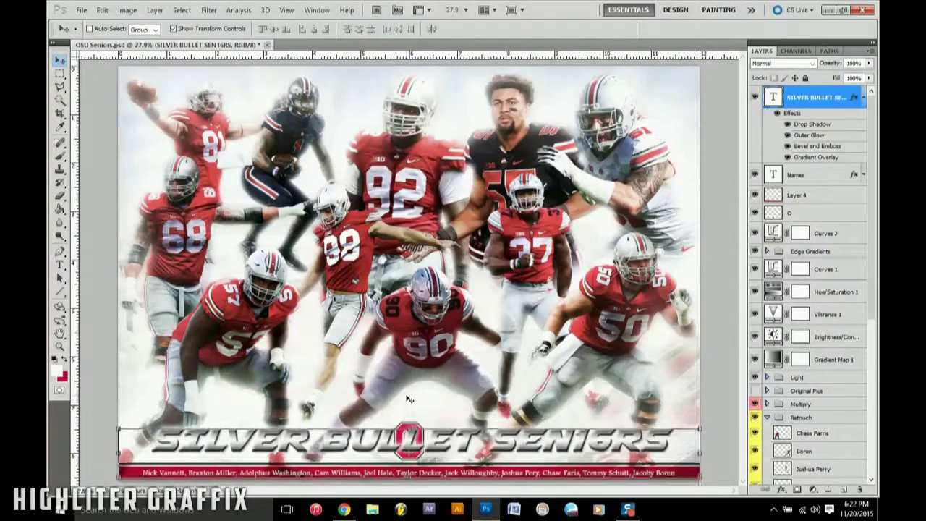
{"action": "key", "text": "t"}
{"action": "left_click", "coordinate": [409, 445]}
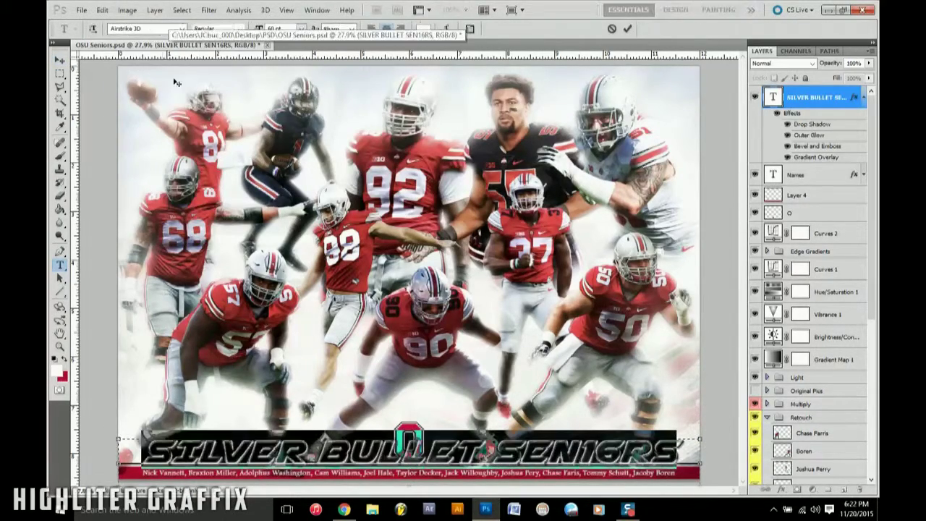
{"action": "left_click", "coordinate": [145, 29]}
{"action": "left_click", "coordinate": [145, 91]}
{"action": "left_click", "coordinate": [470, 28]}
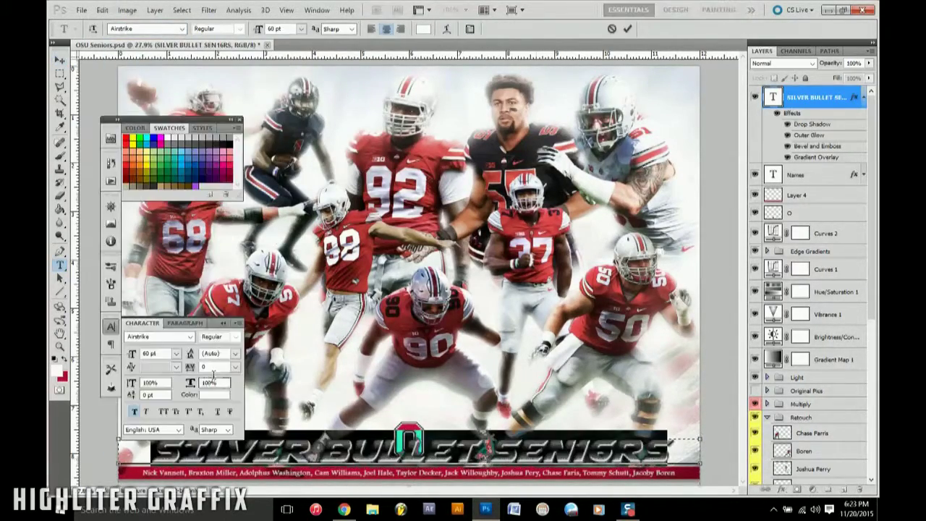
{"action": "left_click", "coordinate": [235, 367]}
{"action": "left_click", "coordinate": [230, 346]}
- Bring the O logo layer to the top and reposition it over the title
{"action": "left_click", "coordinate": [628, 29]}
{"action": "key", "text": "v"}
{"action": "left_click_drag", "start_coordinate": [803, 213], "coordinate": [811, 93]}
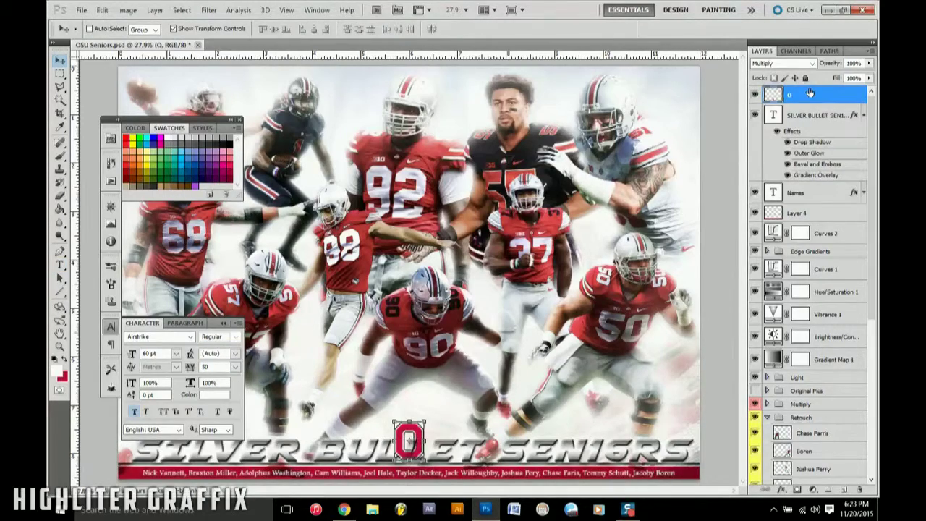
- Duplicate the title layer, rasterize the copy, and apply a motion blur to it
{"action": "left_click", "coordinate": [810, 115]}
{"action": "key", "text": "ctrl+j"}
{"action": "left_click", "coordinate": [208, 10]}
{"action": "left_click", "coordinate": [355, 192]}
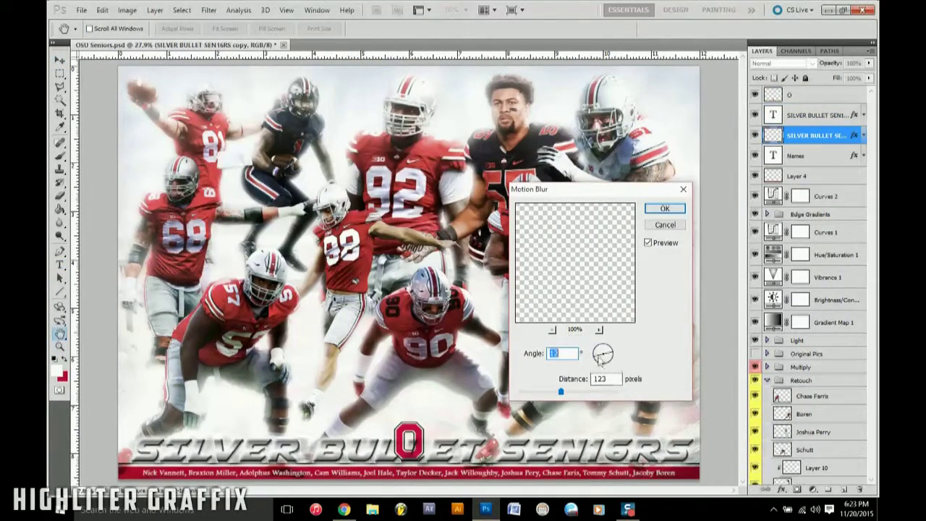
{"action": "left_click", "coordinate": [664, 208]}
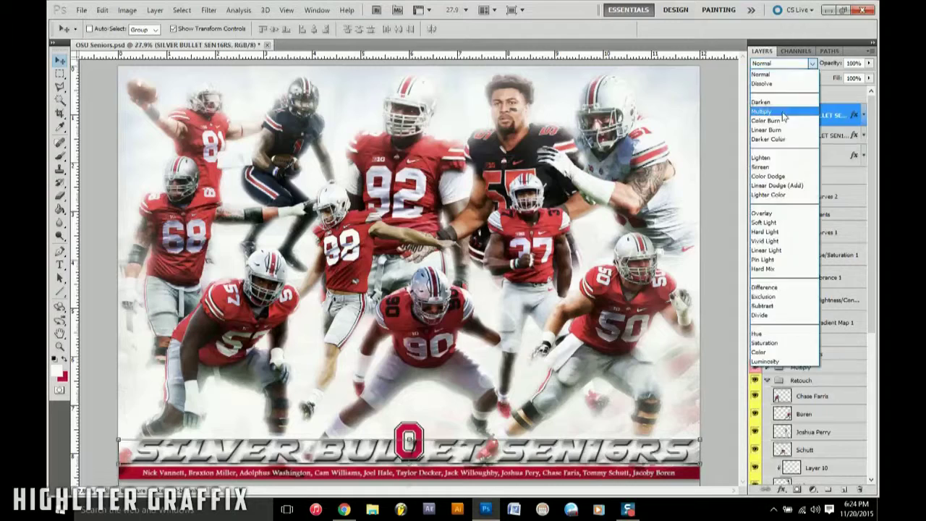
- Set the original title to Screen blending and change the blurred copy's blend mode
{"action": "left_click", "coordinate": [755, 135]}
{"action": "left_click", "coordinate": [816, 114]}
{"action": "left_click", "coordinate": [863, 114]}
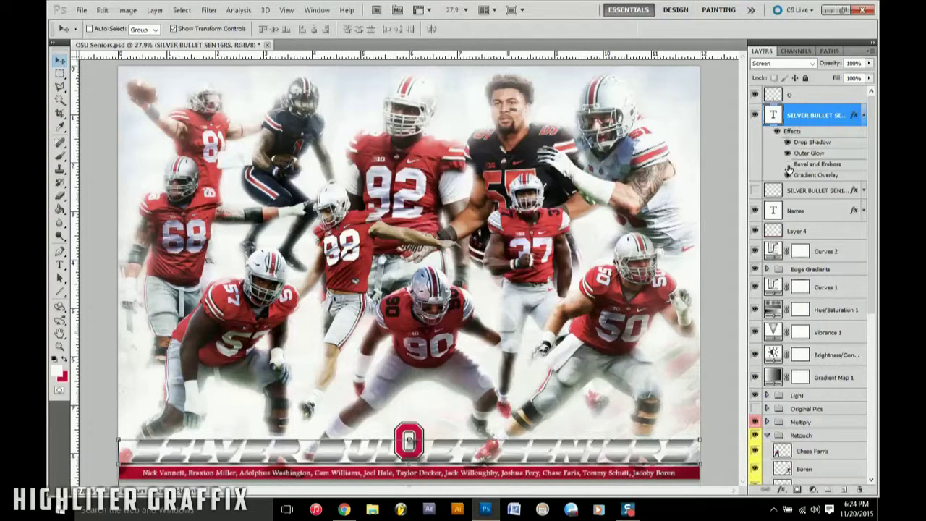
{"action": "left_click", "coordinate": [777, 131]}
{"action": "left_click", "coordinate": [755, 135]}
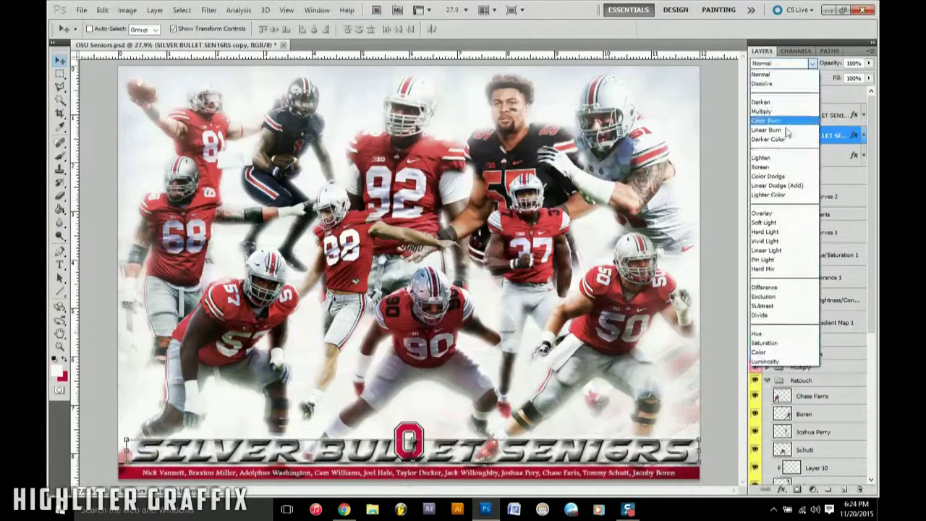
{"action": "left_click", "coordinate": [816, 136]}
{"action": "left_click", "coordinate": [863, 136]}
- Scale the title text down and select both title layers together
{"action": "left_click", "coordinate": [810, 95]}
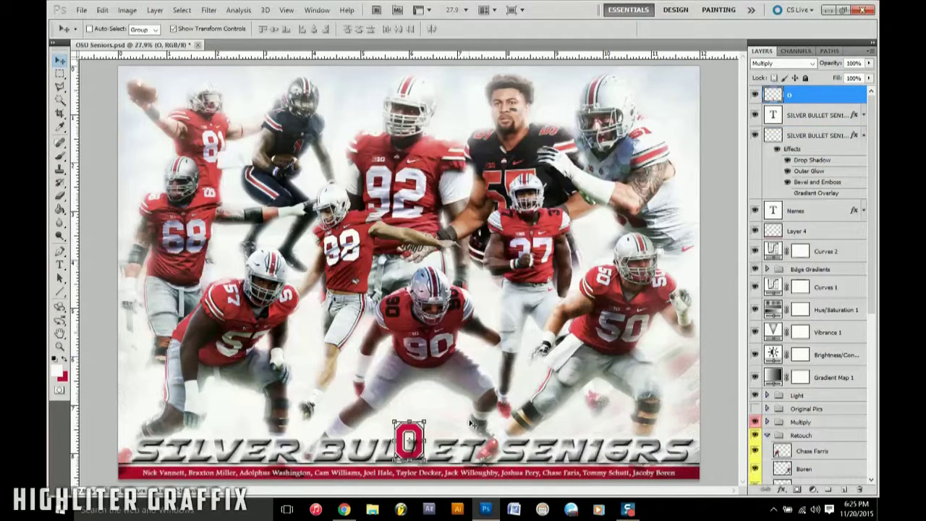
{"action": "left_click", "coordinate": [816, 115]}
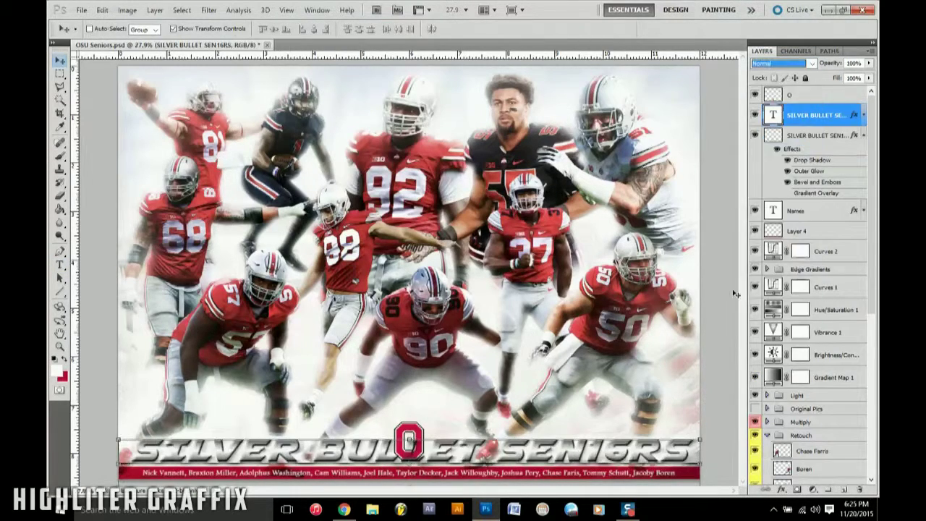
{"action": "left_click_drag", "start_coordinate": [700, 463], "coordinate": [512, 462]}
{"action": "key", "text": "Escape"}
{"action": "left_click", "coordinate": [815, 135], "text": "ctrl"}
- Confirm the title resize, move it to the lower right, and remove the duplicate title layer
{"action": "left_click_drag", "start_coordinate": [700, 462], "coordinate": [512, 462]}
{"action": "key", "text": "Return"}
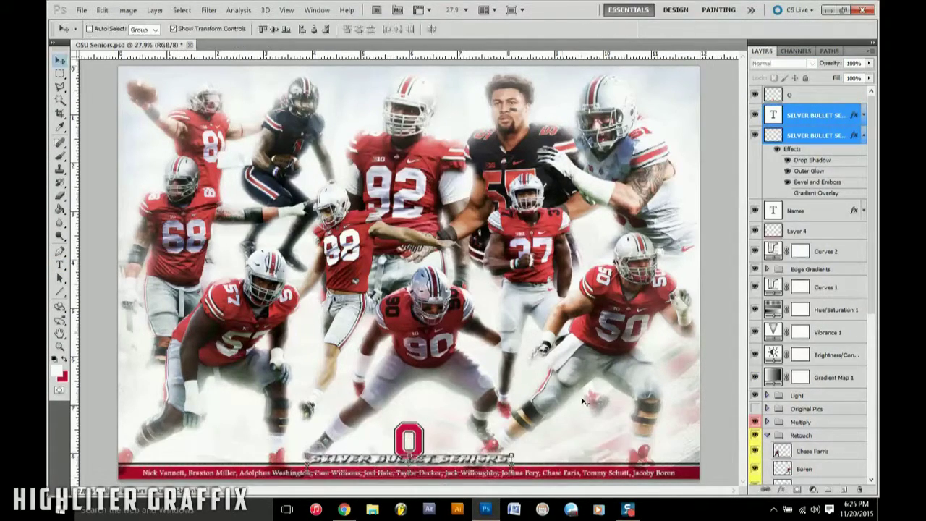
{"action": "left_click_drag", "start_coordinate": [409, 457], "coordinate": [602, 444]}
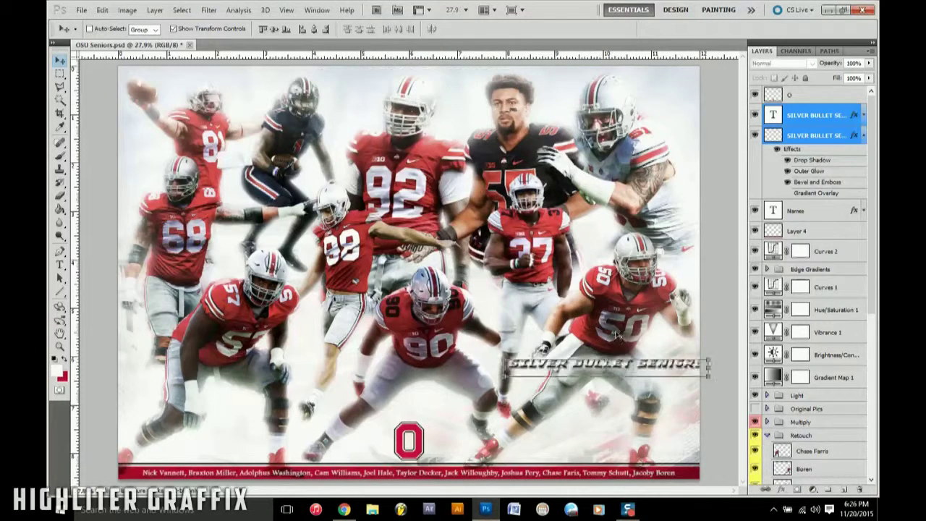
{"action": "key", "text": "t"}
{"action": "left_click", "coordinate": [517, 448]}
{"action": "key", "text": "Escape"}
{"action": "key", "text": "v"}
{"action": "key", "text": "ctrl+alt+z"}
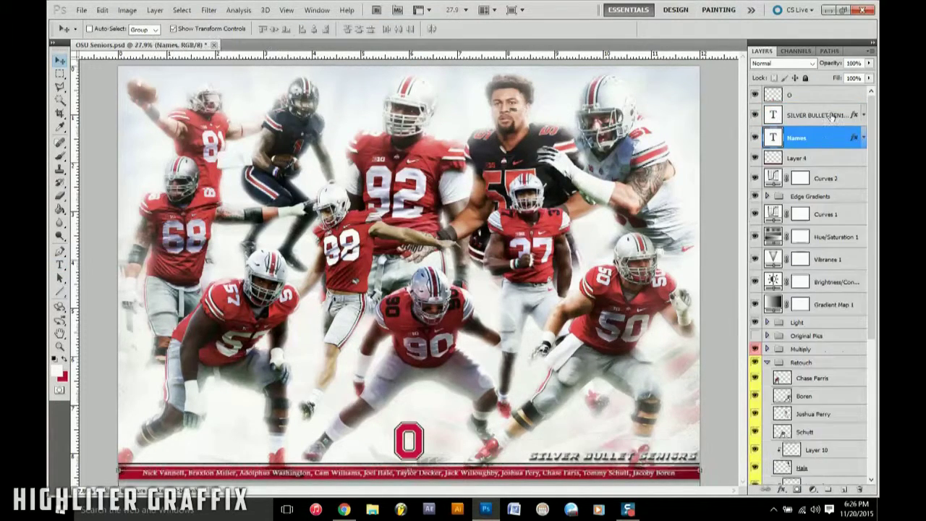
- Replace the title's Gradient Overlay with a muted red Color Overlay
{"action": "double_click", "coordinate": [815, 175]}
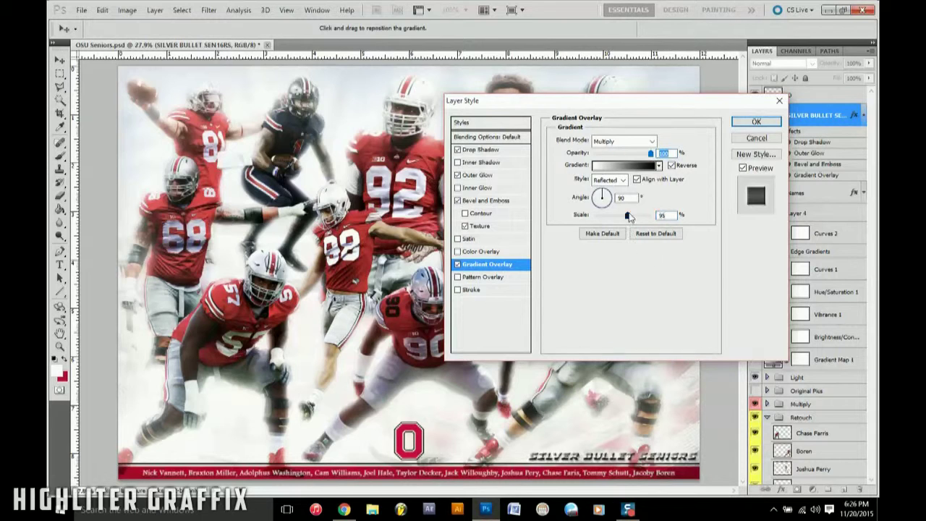
{"action": "left_click", "coordinate": [457, 264]}
{"action": "left_click", "coordinate": [481, 251]}
{"action": "left_click", "coordinate": [667, 141]}
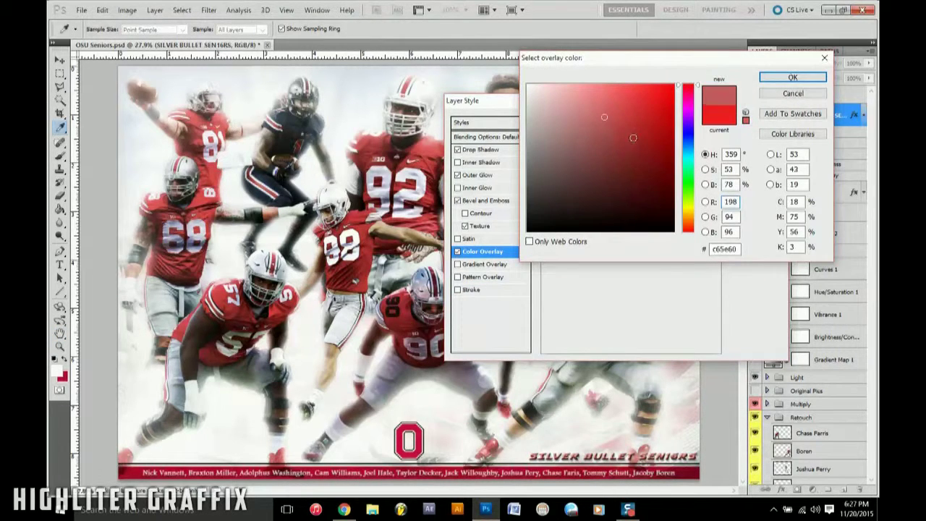
{"action": "left_click", "coordinate": [792, 78]}
{"action": "left_click", "coordinate": [759, 122]}
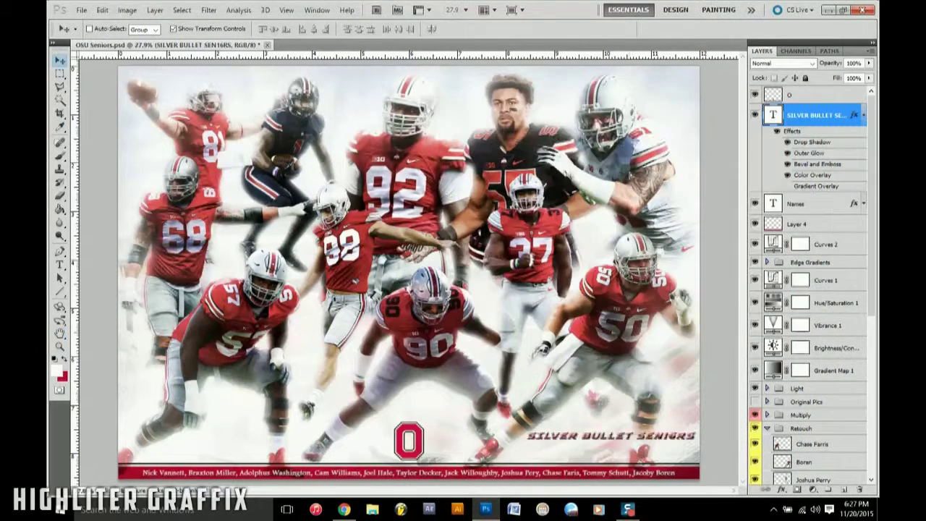
- Fade the title to 68% opacity and dismiss the type-editing warning
{"action": "left_click_drag", "start_coordinate": [869, 63], "coordinate": [852, 81]}
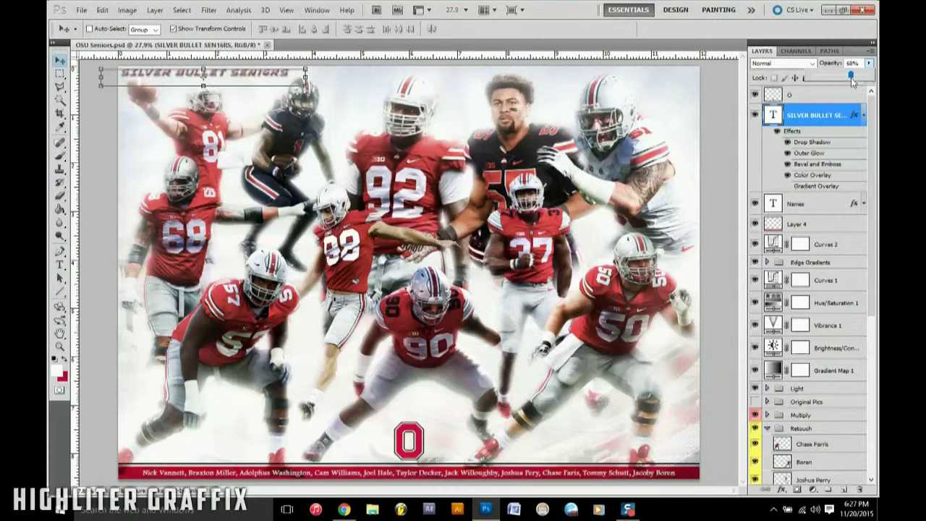
{"action": "key", "text": "b"}
{"action": "left_click", "coordinate": [96, 28]}
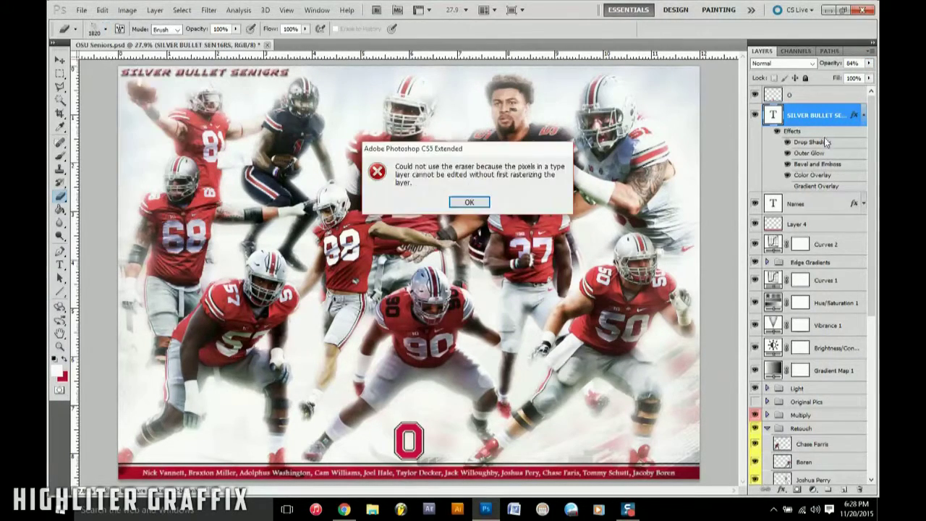
{"action": "key", "text": "Return"}
- Duplicate the title, rasterize the layer below, and set up a small black brush
{"action": "key", "text": "ctrl+j"}
{"action": "left_click", "coordinate": [817, 204]}
{"action": "left_click", "coordinate": [96, 29]}
{"action": "key", "text": "Return"}
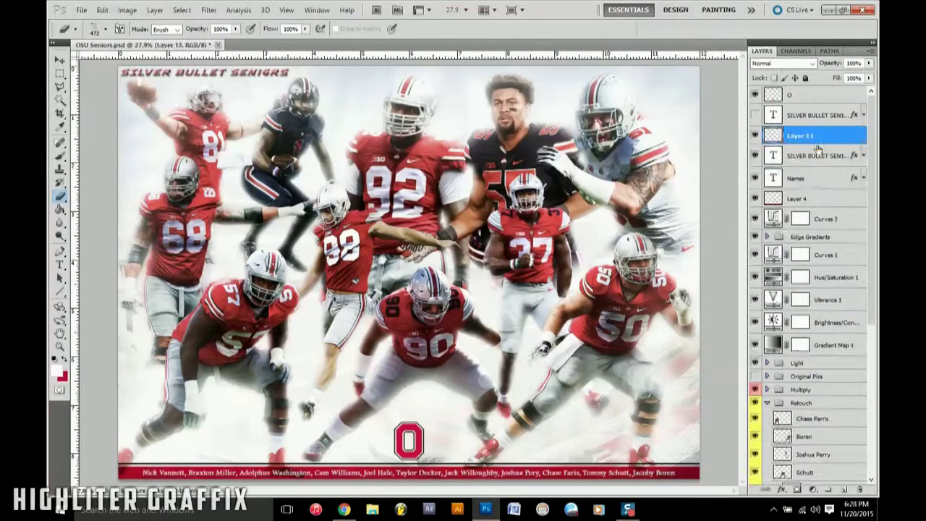
{"action": "key", "text": "Return"}
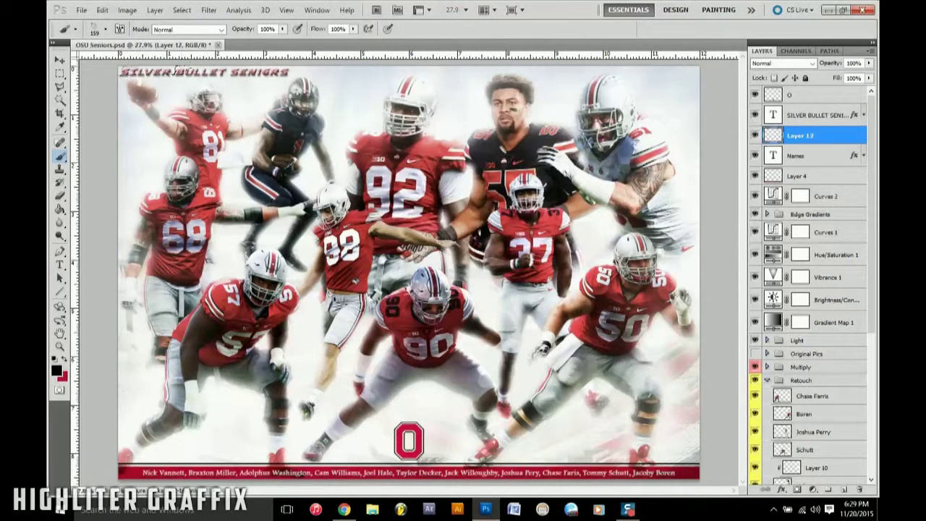
{"action": "left_click", "coordinate": [120, 30]}
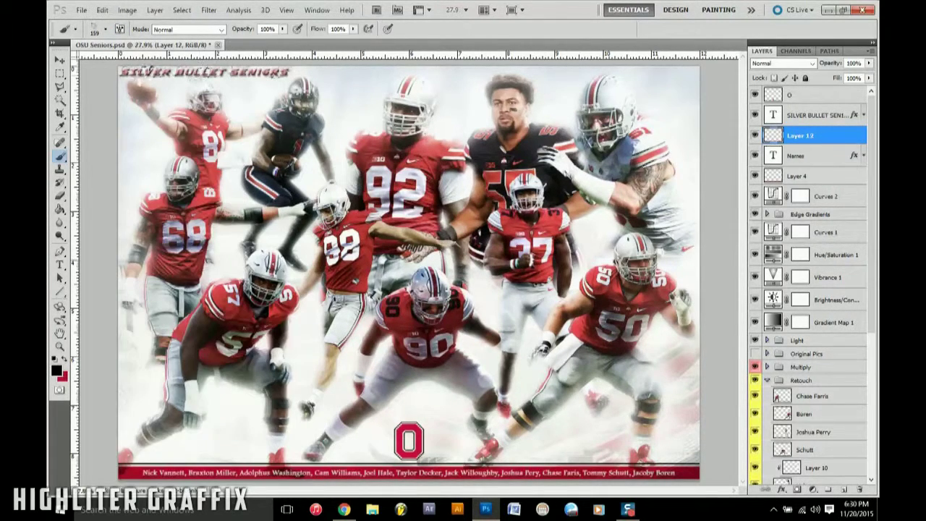
- Try moving the title to the bottom, then undo to keep it top right
{"action": "key", "text": "v"}
{"action": "left_click_drag", "start_coordinate": [272, 76], "coordinate": [481, 462]}
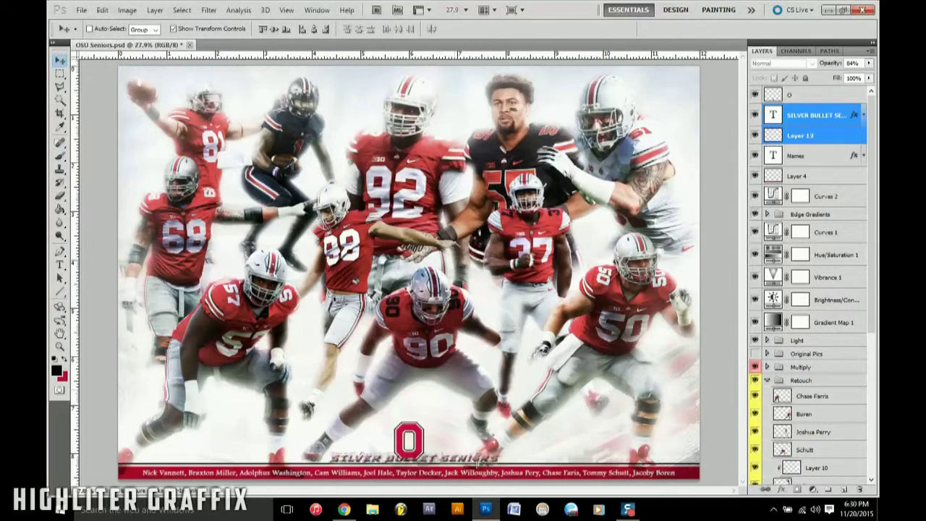
{"action": "key", "text": "ctrl+z"}
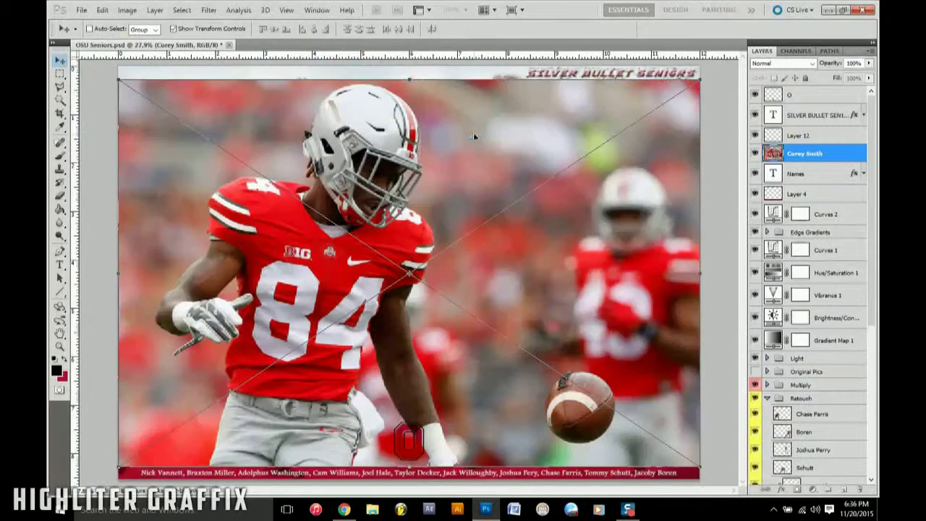
{"action": "key", "text": "Return"}
{"action": "key", "text": "l"}
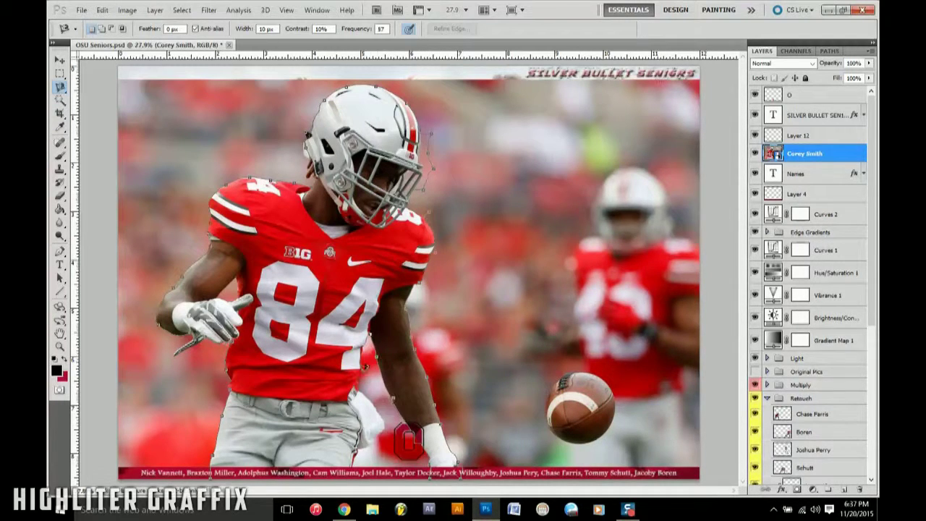
{"action": "key", "text": "Delete"}
{"action": "key", "text": "ctrl+d"}
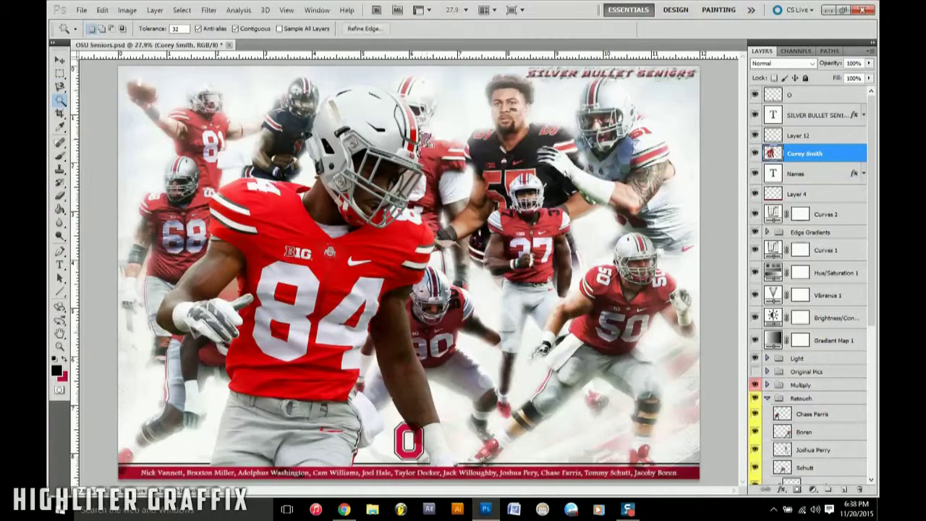
{"action": "key", "text": "v"}
{"action": "left_click_drag", "start_coordinate": [255, 115], "coordinate": [557, 275]}
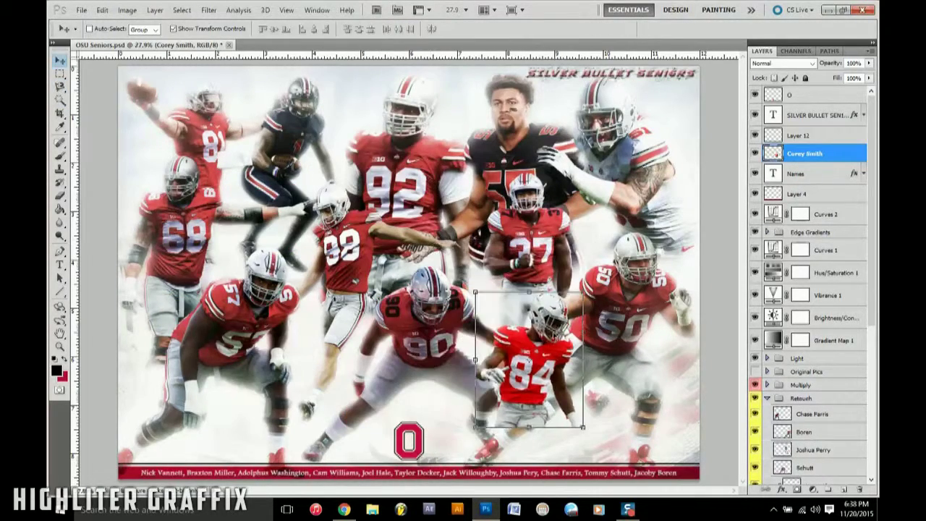
{"action": "left_click_drag", "start_coordinate": [510, 336], "coordinate": [489, 351]}
{"action": "left_click_drag", "start_coordinate": [804, 153], "coordinate": [816, 327]}
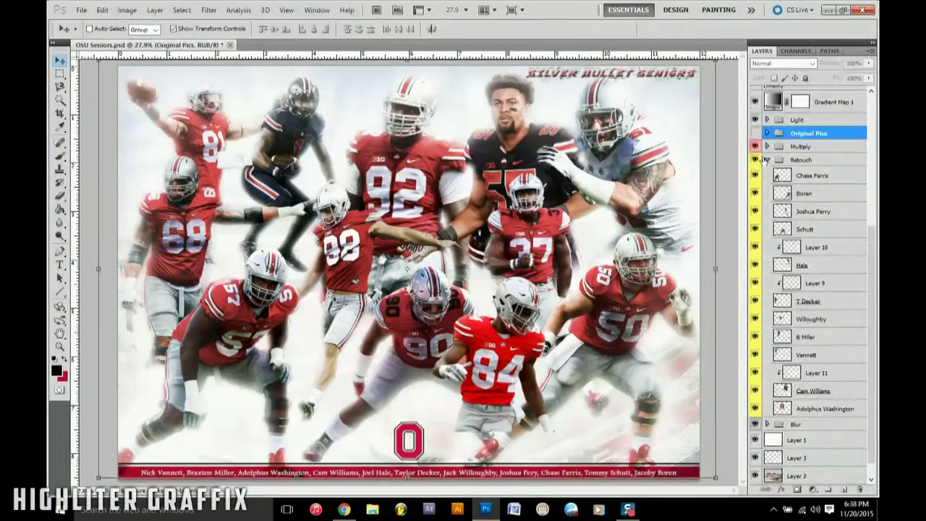
{"action": "left_click", "coordinate": [755, 119]}
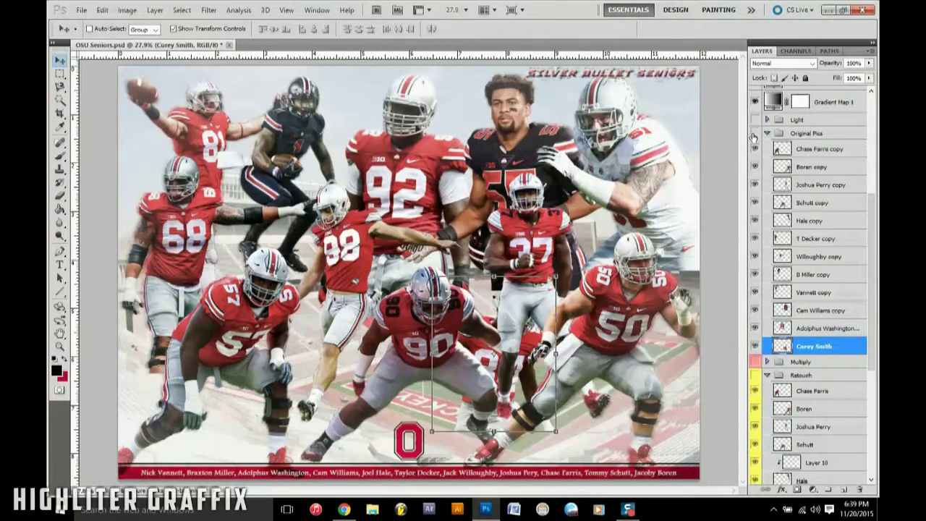
{"action": "mouse_move", "coordinate": [814, 346]}
{"action": "left_mouse_down"}
{"action": "mouse_move", "coordinate": [817, 145]}
{"action": "mouse_move", "coordinate": [821, 184]}
{"action": "left_mouse_up"}
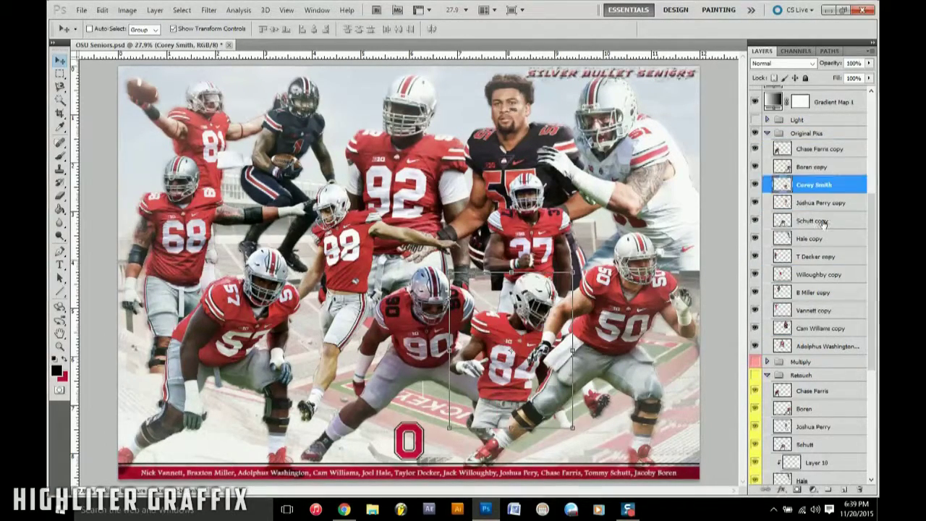
{"action": "mouse_move", "coordinate": [822, 224]}
{"action": "left_mouse_down"}
{"action": "mouse_move", "coordinate": [821, 206]}
{"action": "mouse_move", "coordinate": [804, 383]}
{"action": "left_mouse_up"}
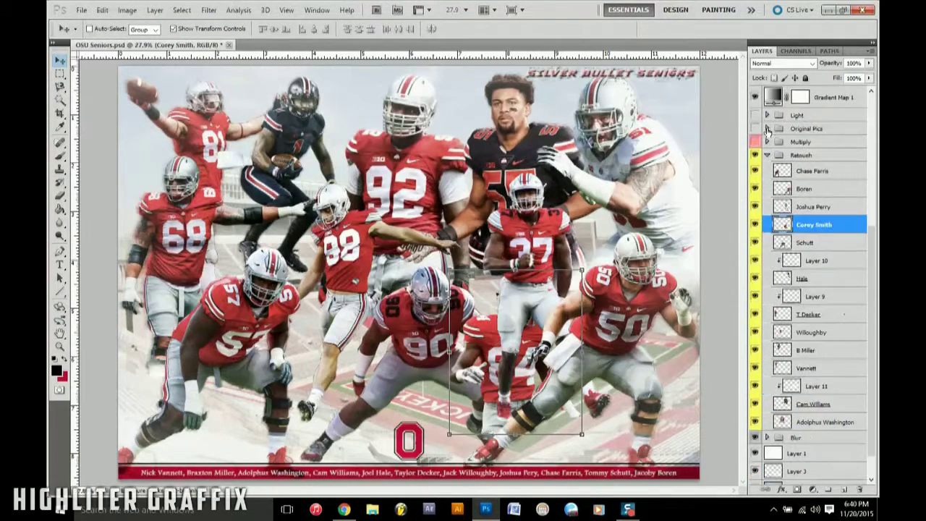
{"action": "mouse_move", "coordinate": [814, 217]}
{"action": "left_mouse_down"}
{"action": "mouse_move", "coordinate": [814, 282]}
{"action": "mouse_move", "coordinate": [807, 206]}
{"action": "mouse_move", "coordinate": [814, 237]}
{"action": "left_mouse_up"}
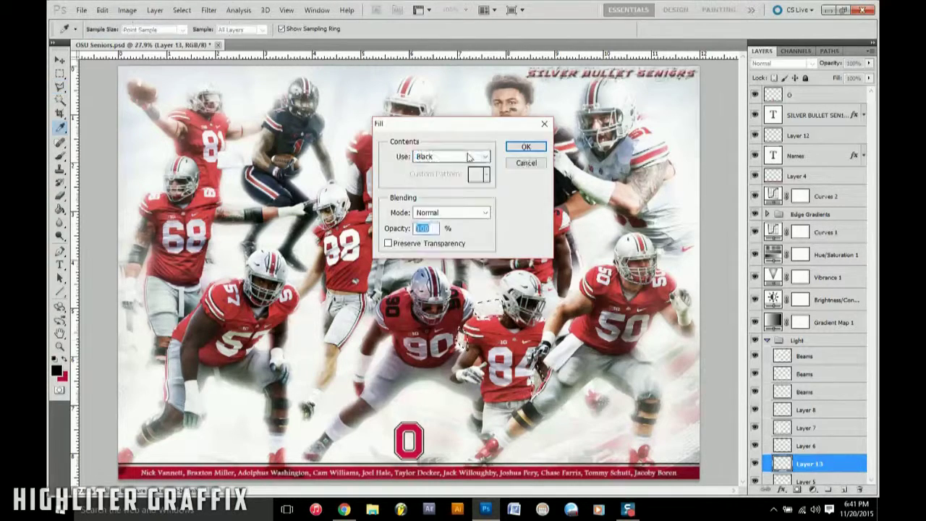
{"action": "left_click", "coordinate": [208, 10]}
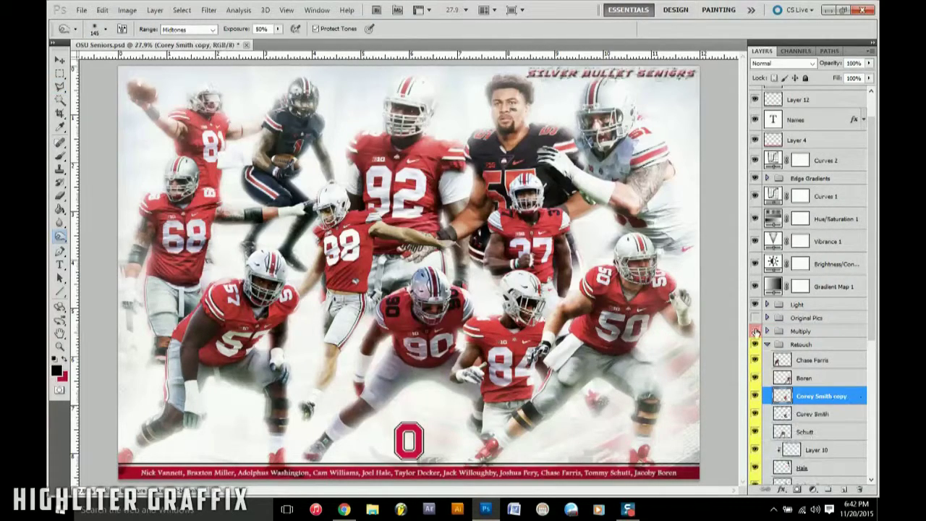
{"action": "left_click", "coordinate": [755, 318]}
{"action": "key", "text": "v"}
{"action": "left_click", "coordinate": [767, 331]}
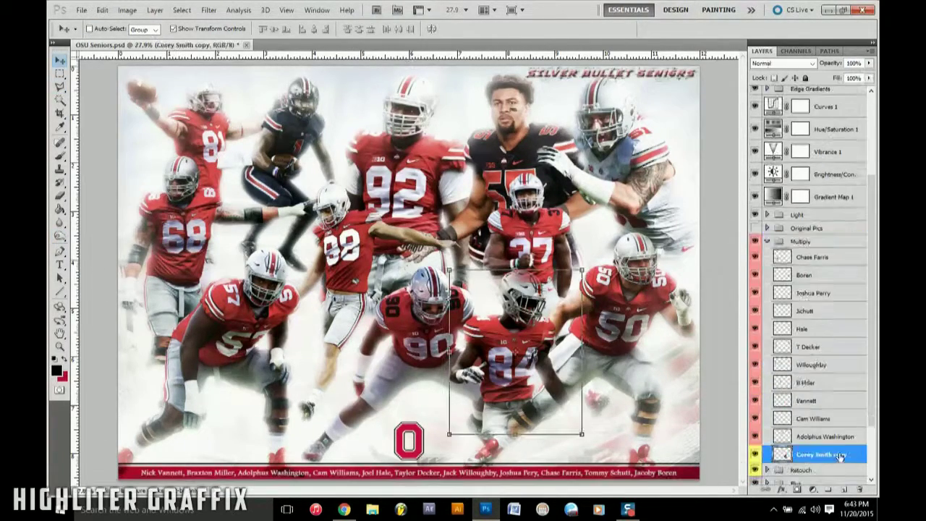
{"action": "left_click", "coordinate": [838, 292]}
{"action": "key", "text": "b"}
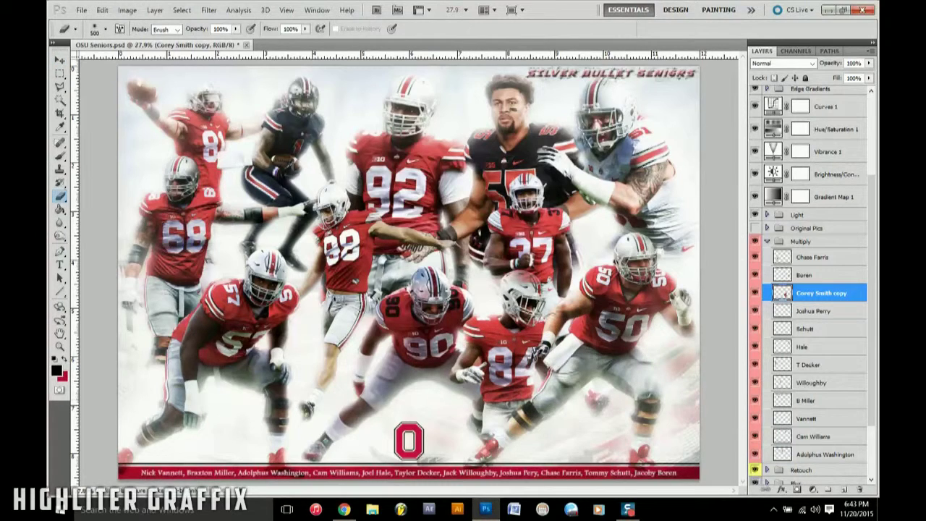
{"action": "left_click", "coordinate": [817, 313]}
{"action": "key", "text": "v"}
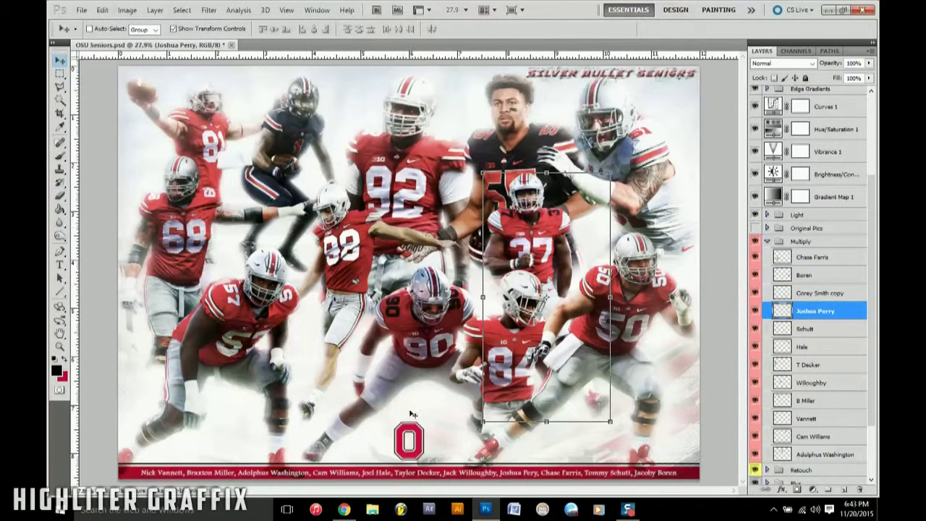
{"action": "key", "text": "t"}
{"action": "left_click", "coordinate": [635, 471]}
{"action": "type", "text": "Corey Smith,"}
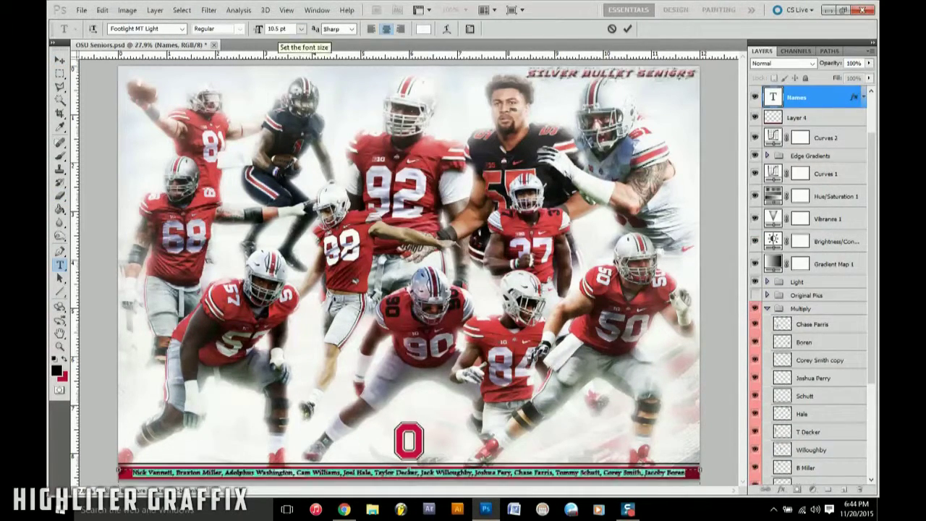
{"action": "key", "text": "ctrl+Return"}
{"action": "key", "text": "v"}
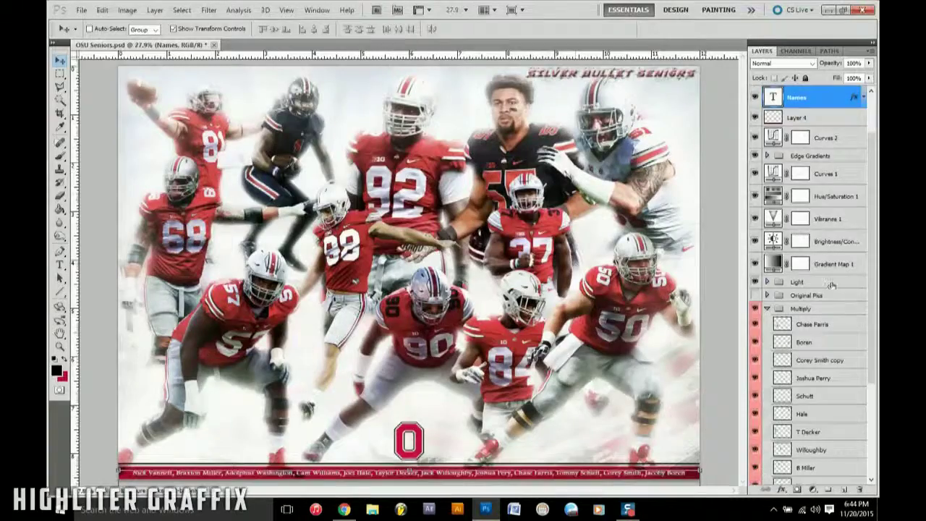
- Collapse the Multiply group, select the O logo layer, and browse for files to open
{"action": "left_click", "coordinate": [767, 308]}
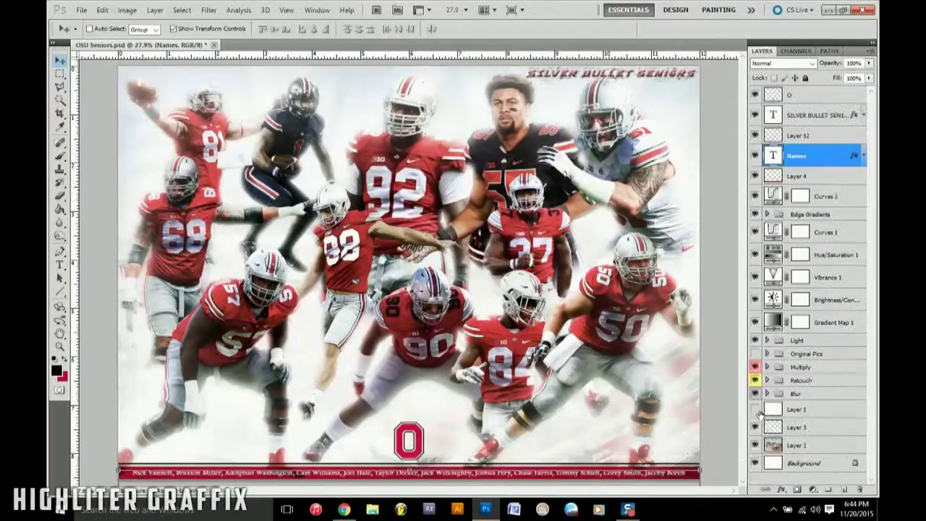
{"action": "left_click", "coordinate": [757, 410]}
{"action": "left_click", "coordinate": [806, 96]}
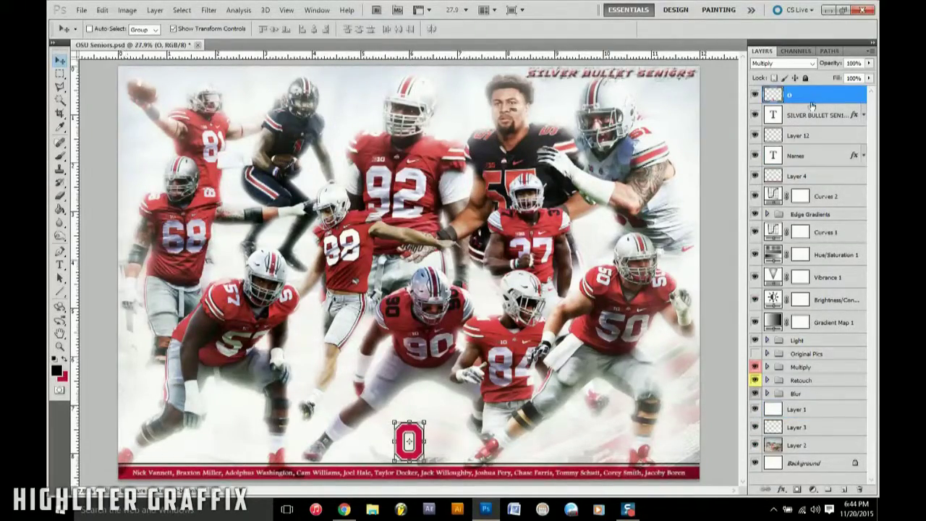
{"action": "key", "text": "ctrl+o"}
- Open several flare images, including Lights.jpg, from the Flares folder
{"action": "double_click", "coordinate": [451, 83]}
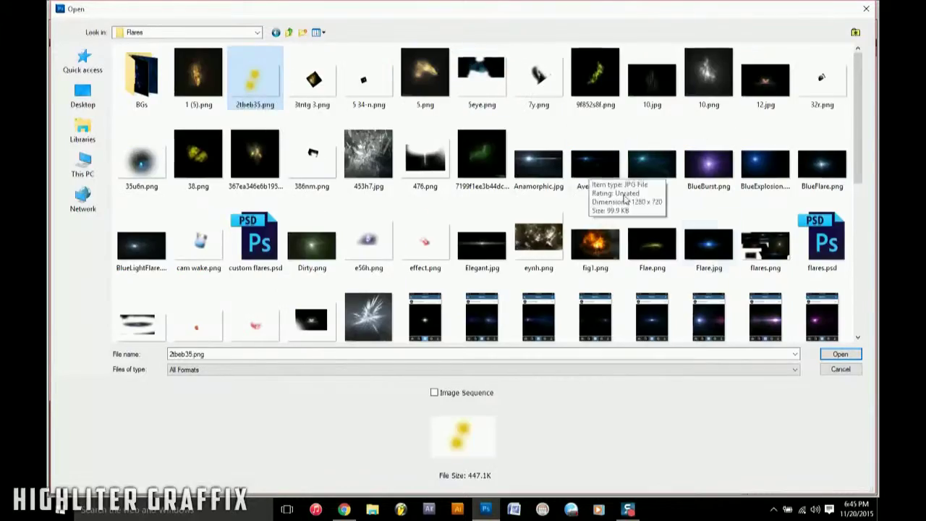
{"action": "left_click", "coordinate": [142, 123]}
{"action": "left_click", "coordinate": [652, 123], "text": "ctrl"}
{"action": "left_click", "coordinate": [708, 123], "text": "ctrl"}
{"action": "scroll", "coordinate": [491, 311], "scroll_direction": "up", "scroll_amount": 2}
{"action": "left_click", "coordinate": [372, 151], "text": "ctrl"}
{"action": "key", "text": "Return"}
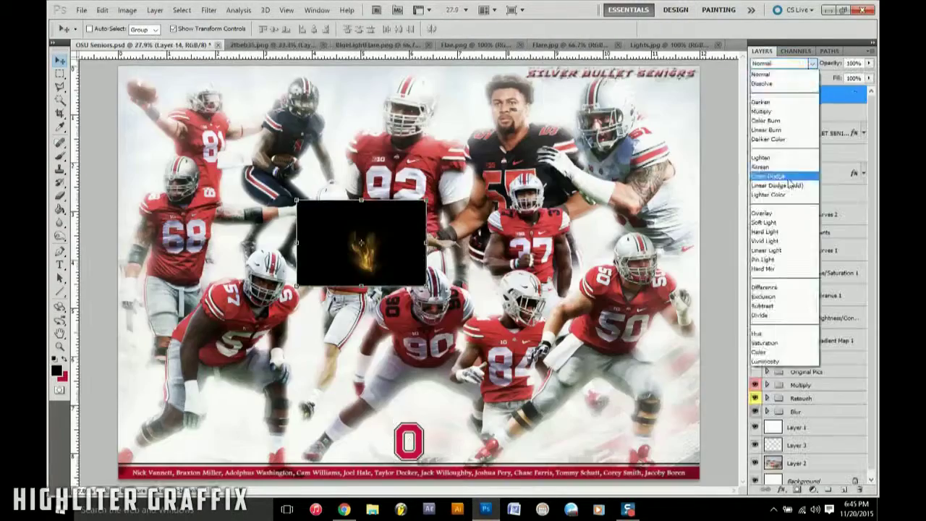
- Set the flare to Screen, adjust its hue, duplicate it, and group copies as Flame Flares
{"action": "left_click", "coordinate": [774, 167]}
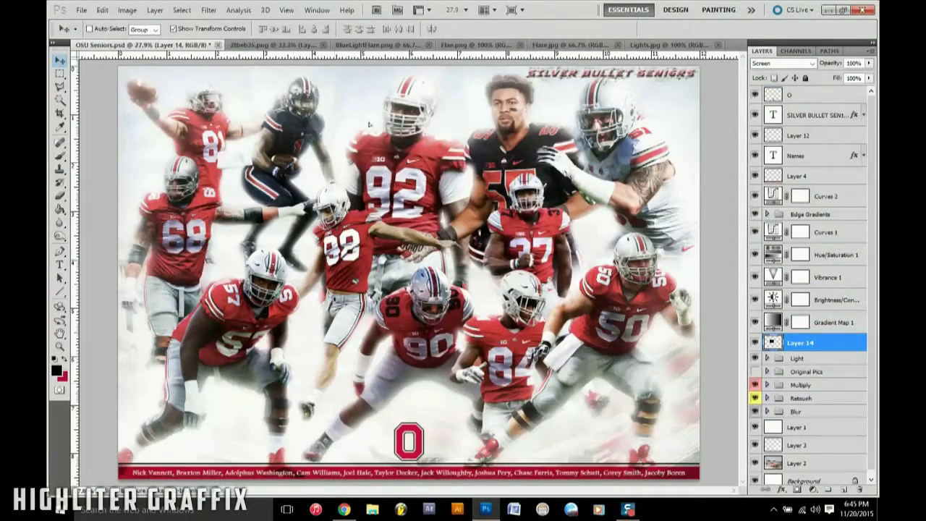
{"action": "key", "text": "ctrl+u"}
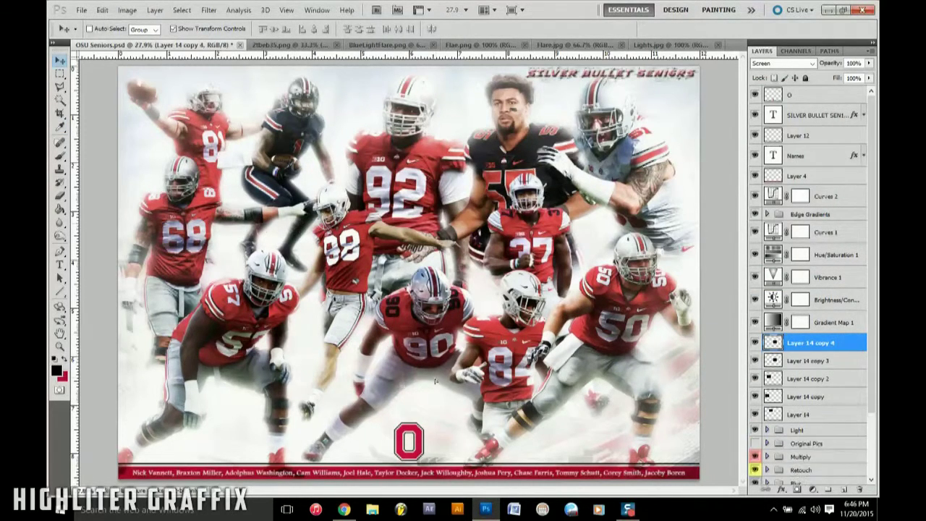
{"action": "key", "text": "ctrl+j"}
{"action": "key", "text": "ctrl+j"}
{"action": "key", "text": "ctrl+j"}
{"action": "key", "text": "ctrl+j"}
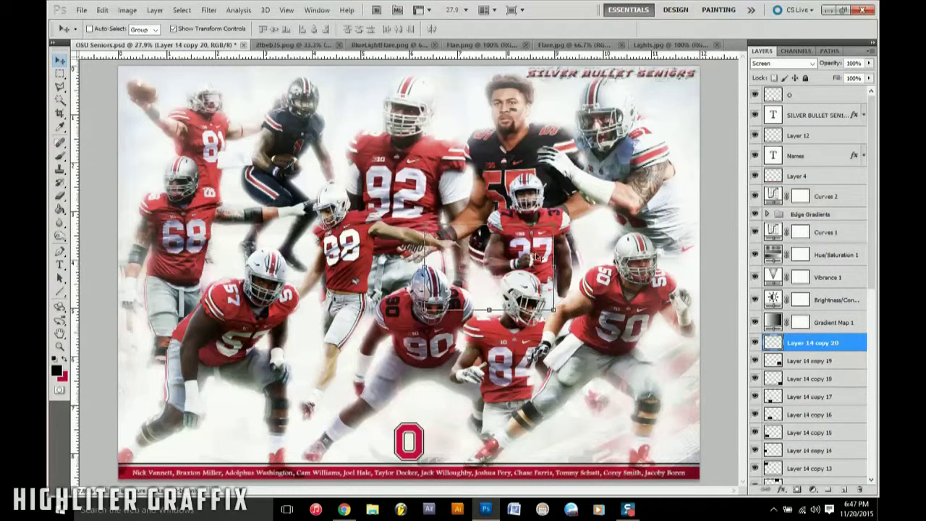
{"action": "key", "text": "ctrl+g"}
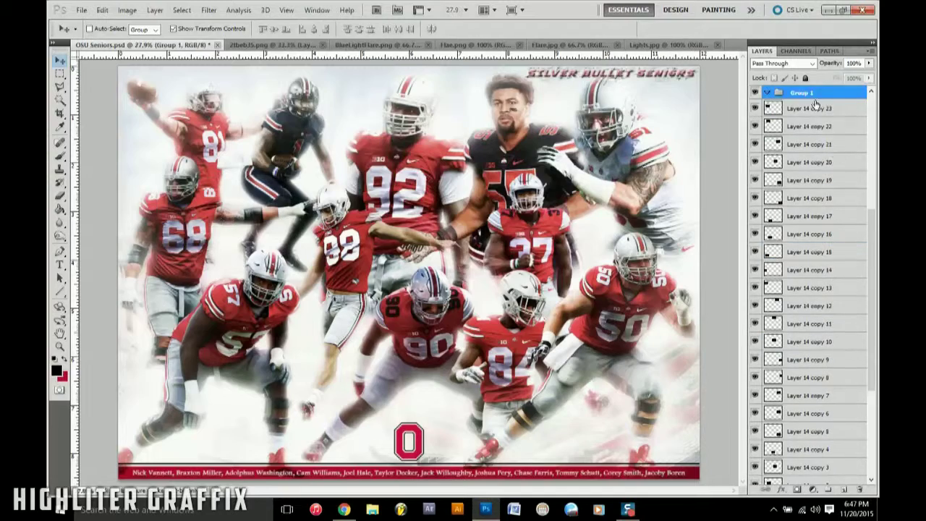
{"action": "type", "text": "Flame Flares"}
{"action": "key", "text": "Return"}
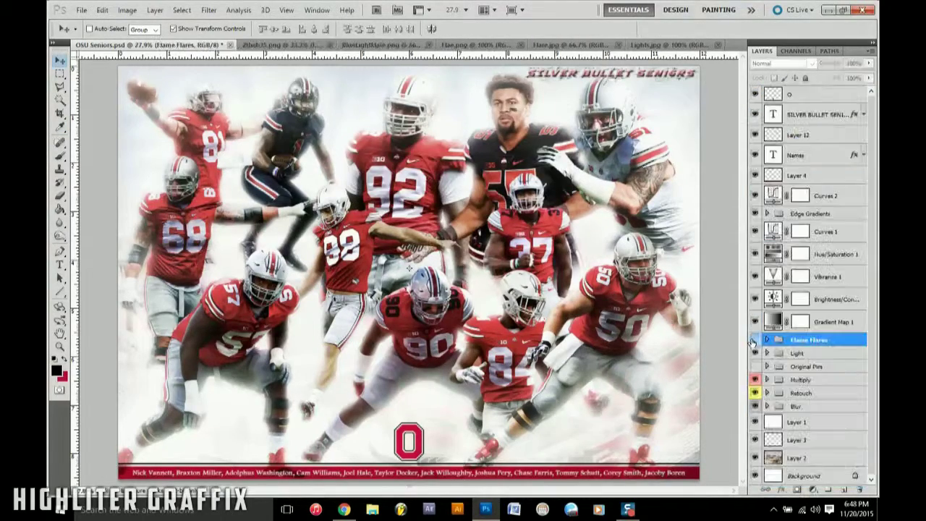
- Drag the blue flare onto the #84 helmet and set it to Screen
{"action": "left_click", "coordinate": [644, 45]}
{"action": "mouse_move", "coordinate": [268, 184]}
{"action": "left_mouse_down"}
{"action": "mouse_move", "coordinate": [362, 193]}
{"action": "mouse_move", "coordinate": [507, 304]}
{"action": "left_mouse_up"}
{"action": "left_click", "coordinate": [127, 9]}
{"action": "left_click", "coordinate": [310, 117]}
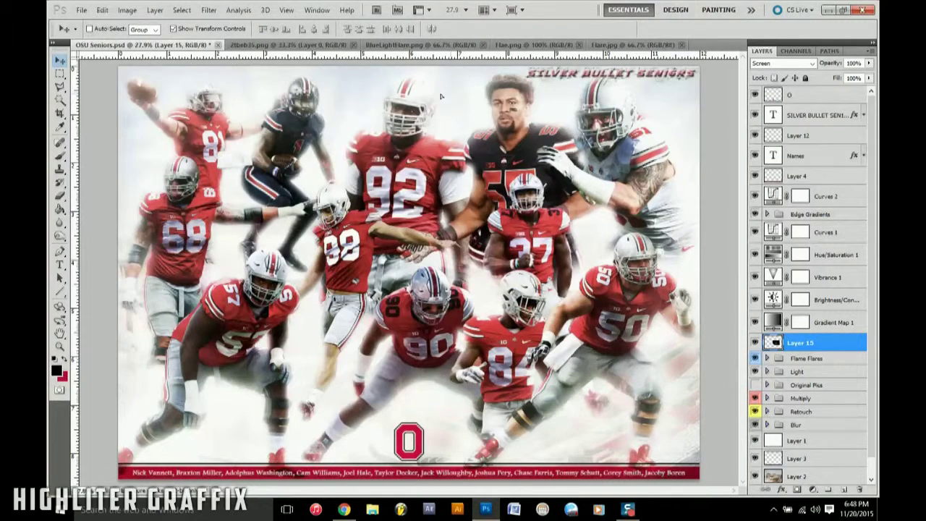
- Transform the blue flare and place duplicates of it elsewhere on the poster
{"action": "key", "text": "ctrl+t"}
{"action": "key", "text": "Return"}
{"action": "mouse_move", "coordinate": [217, 173]}
{"action": "left_mouse_down"}
{"action": "mouse_move", "coordinate": [510, 307]}
{"action": "mouse_move", "coordinate": [684, 308]}
{"action": "left_mouse_up"}
{"action": "key", "text": "ctrl+j"}
{"action": "key", "text": "b"}
{"action": "key", "text": "alt+bracketleft"}
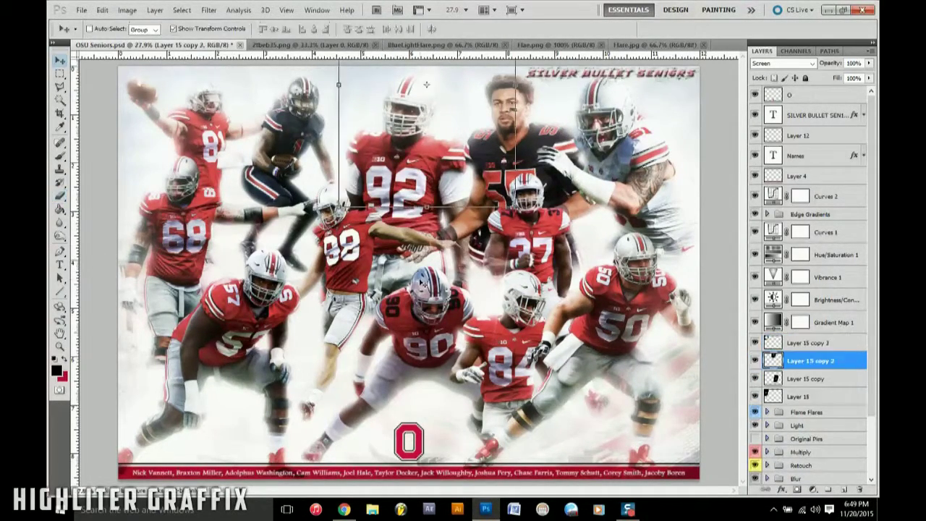
{"action": "key", "text": "v"}
- Bring in a recolored flare, set it to Linear Dodge (Add), and scatter several copies
{"action": "left_click", "coordinate": [636, 45]}
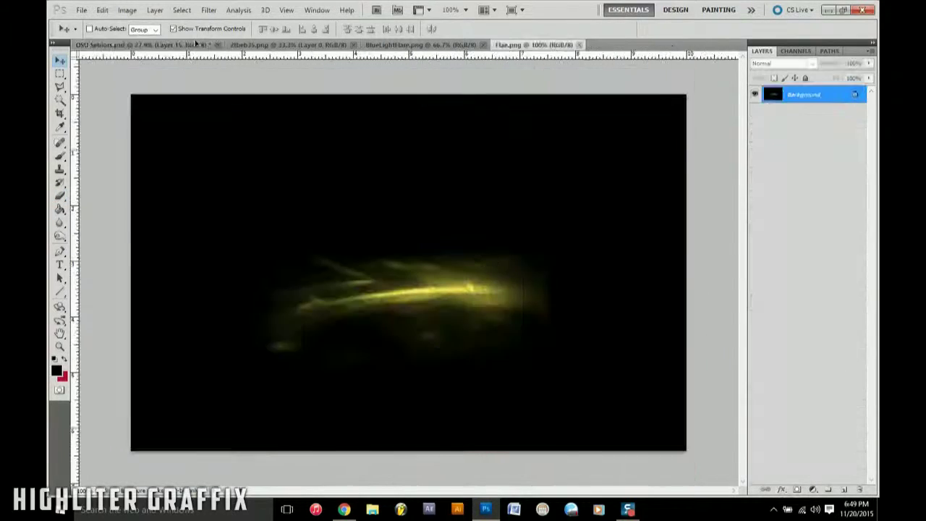
{"action": "left_click_drag", "start_coordinate": [413, 289], "coordinate": [358, 269]}
{"action": "key", "text": "ctrl+u"}
{"action": "key", "text": "Return"}
{"action": "key", "text": "ctrl+j"}
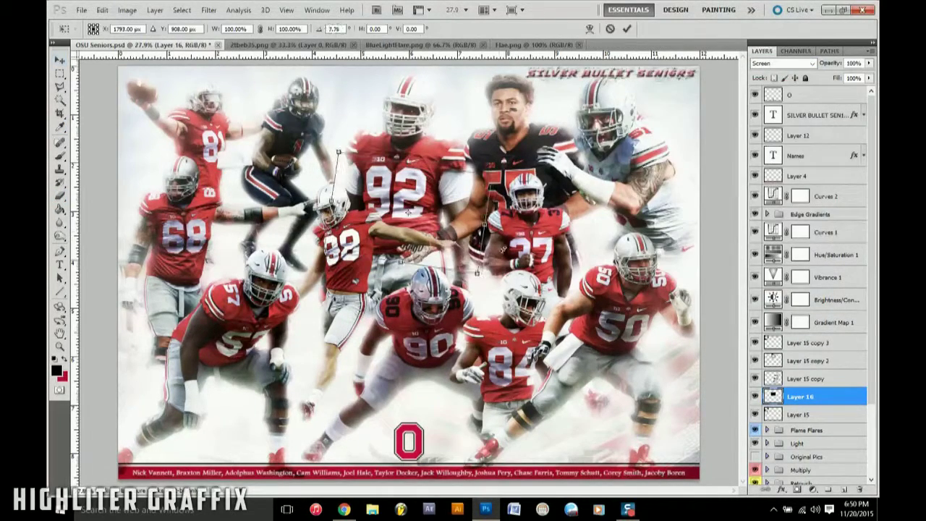
{"action": "key", "text": "shift+alt+w"}
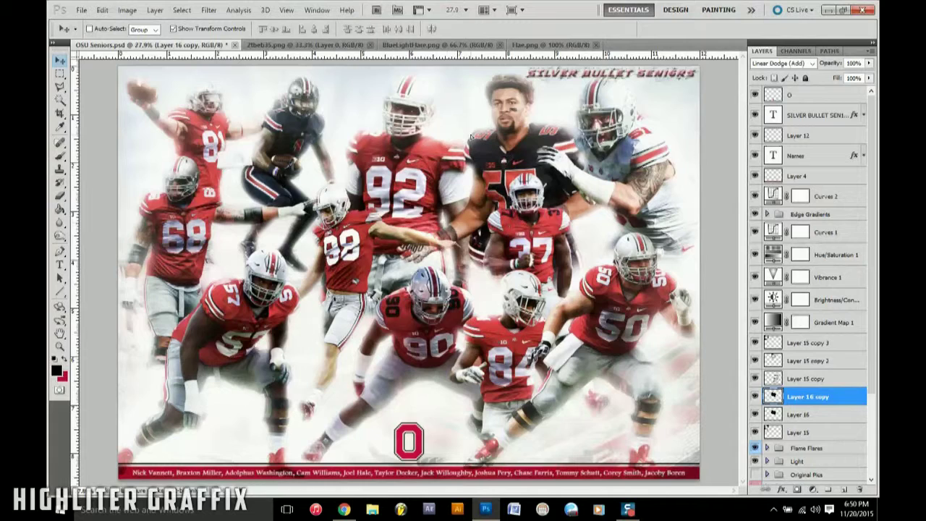
{"action": "key", "text": "ctrl+j"}
{"action": "key", "text": "ctrl+j"}
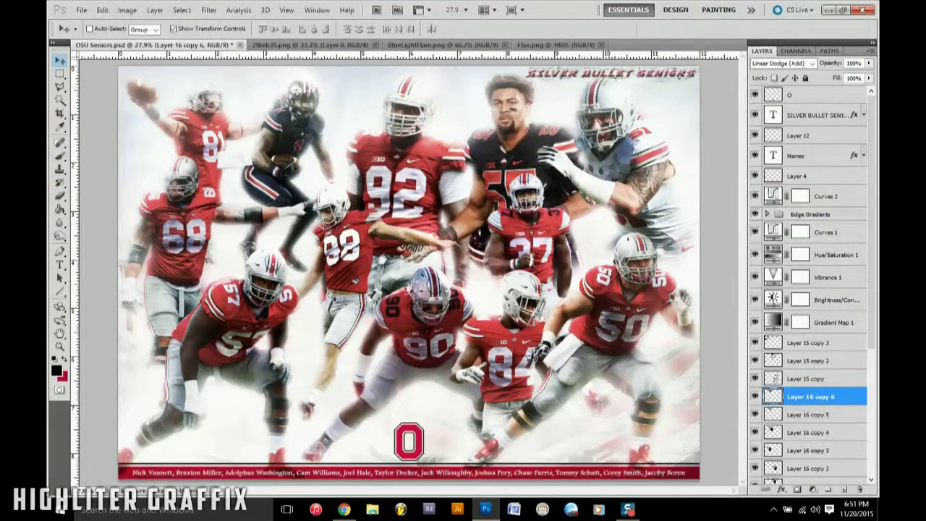
{"action": "key", "text": "ctrl+j"}
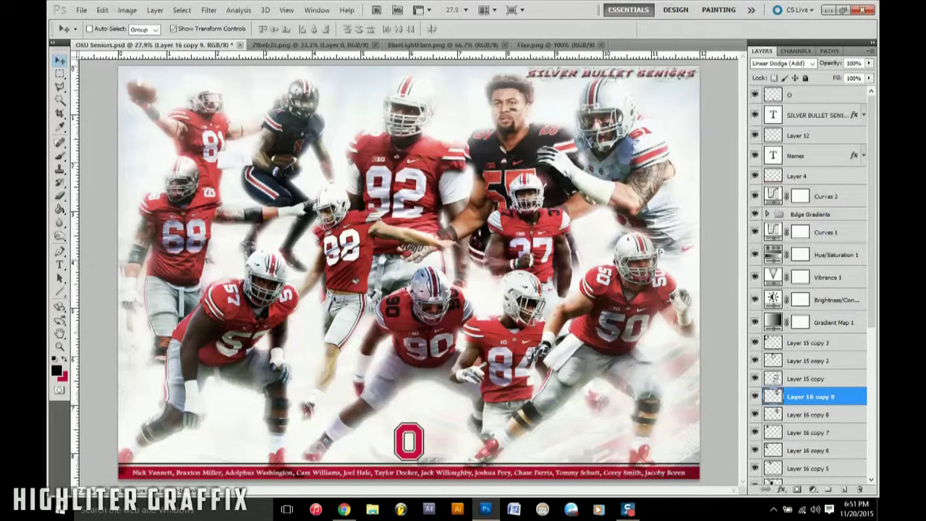
{"action": "key", "text": "ctrl+j"}
{"action": "key", "text": "ctrl+j"}
{"action": "key", "text": "ctrl+j"}
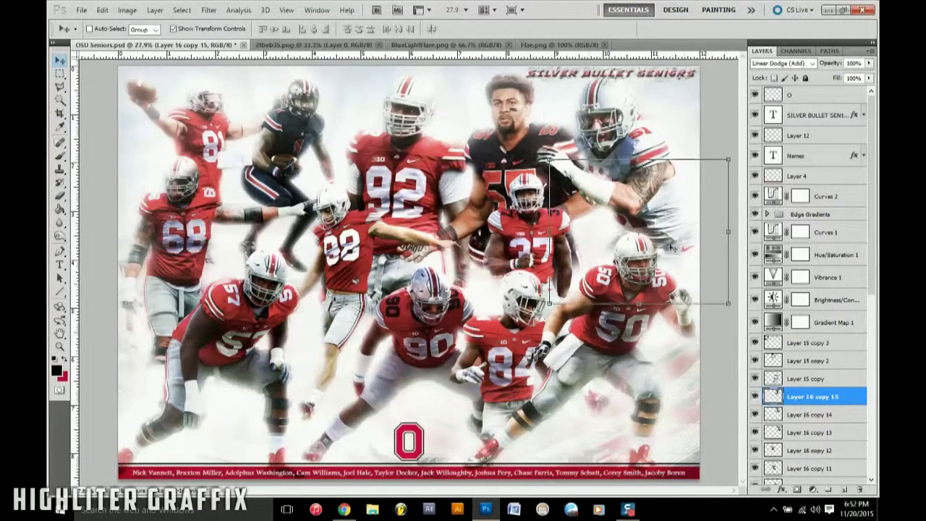
{"action": "left_click_drag", "start_coordinate": [671, 248], "coordinate": [684, 246]}
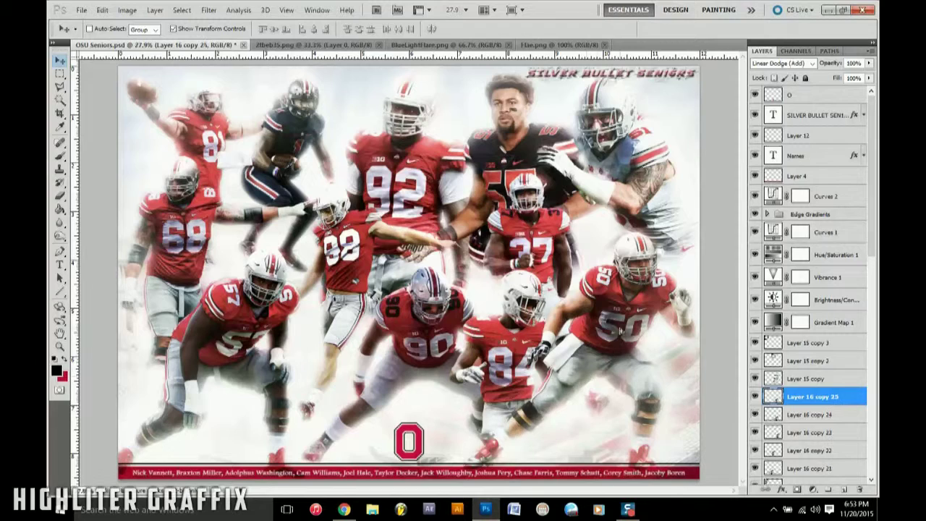
- Group the flare copies and name the group 'Arm Flares n Stuff'
{"action": "key", "text": "ctrl+g"}
{"action": "double_click", "coordinate": [817, 340]}
{"action": "type", "text": "Arro Flaree n Stuff"}
{"action": "key", "text": "Return"}
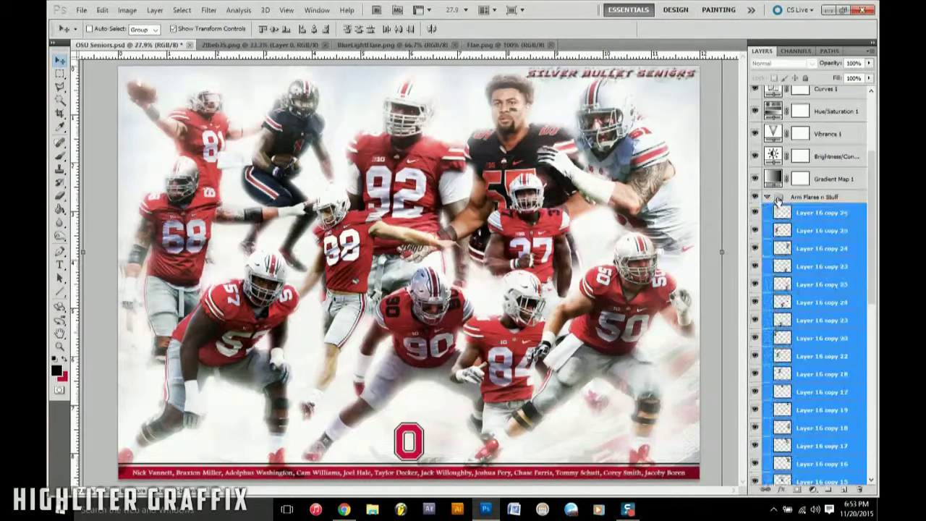
- Duplicate the Layer 17 flares, place a copy at the poster centre, and group them
{"action": "left_click", "coordinate": [766, 201]}
{"action": "left_click", "coordinate": [781, 63]}
{"action": "left_click", "coordinate": [765, 231]}
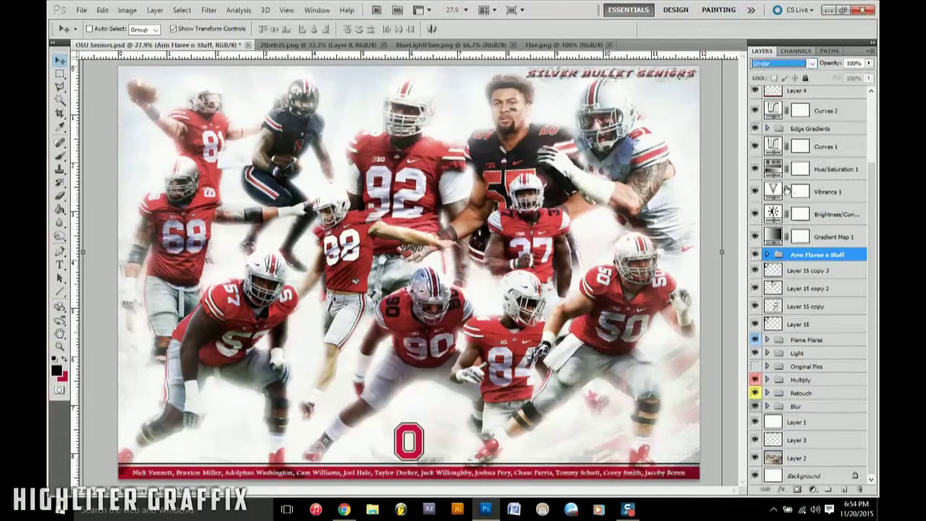
{"action": "left_click", "coordinate": [803, 324], "text": "shift"}
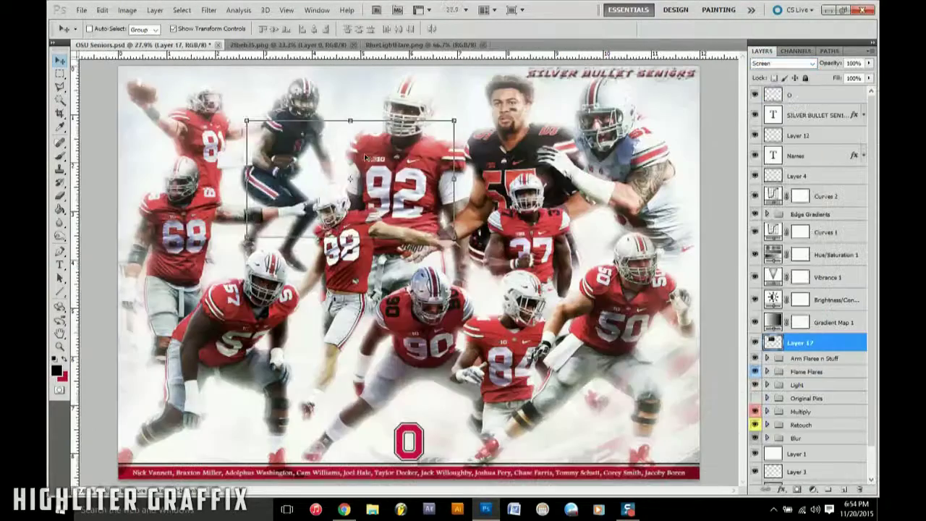
{"action": "key", "text": "ctrl+j"}
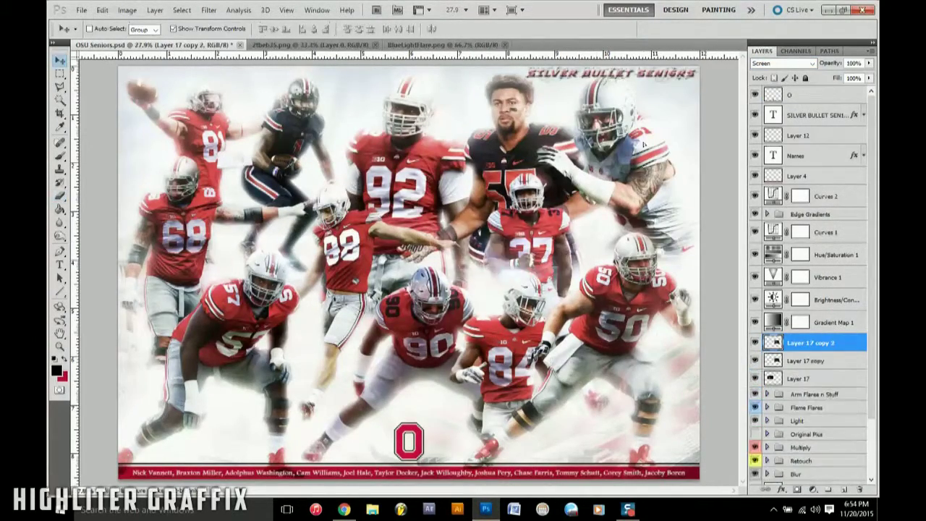
{"action": "key", "text": "ctrl+j"}
{"action": "mouse_move", "coordinate": [186, 124]}
{"action": "left_mouse_down"}
{"action": "mouse_move", "coordinate": [449, 262]}
{"action": "mouse_move", "coordinate": [318, 116]}
{"action": "left_mouse_up"}
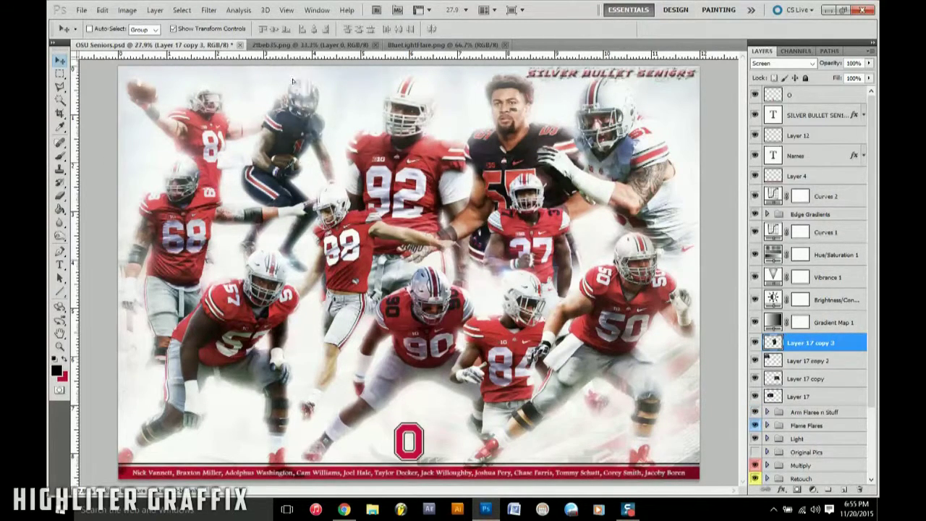
{"action": "key", "text": "b"}
{"action": "left_click", "coordinate": [798, 397], "text": "shift"}
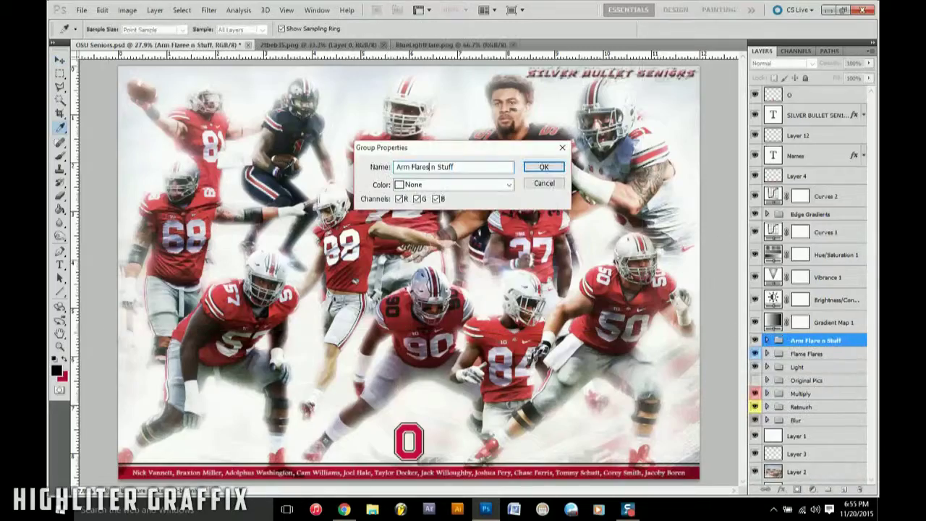
{"action": "key", "text": "Return"}
- Drag a flare from 2tbeb35.png, set it to Screen, and place copies around the poster
{"action": "left_click", "coordinate": [304, 45]}
{"action": "left_click_drag", "start_coordinate": [426, 204], "coordinate": [331, 207]}
{"action": "left_click", "coordinate": [781, 63]}
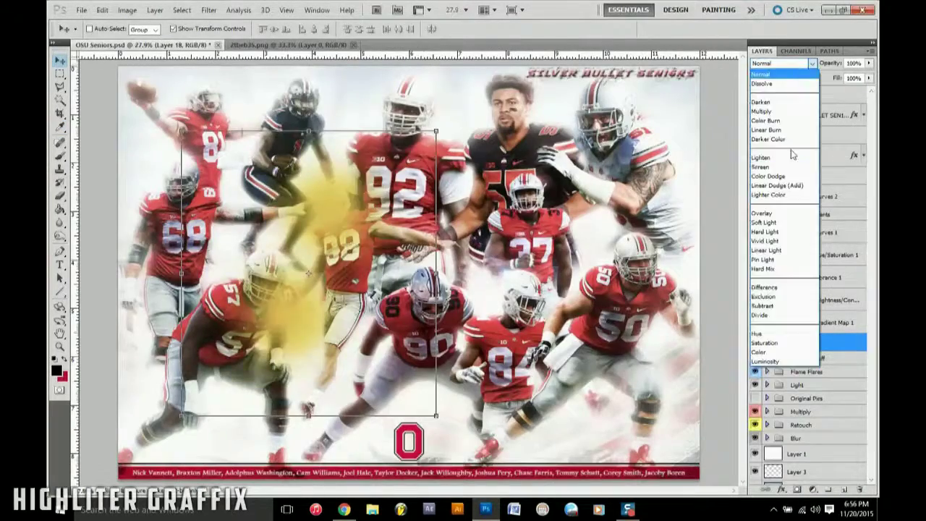
{"action": "left_click", "coordinate": [765, 156]}
{"action": "mouse_move", "coordinate": [311, 275]}
{"action": "left_mouse_down"}
{"action": "mouse_move", "coordinate": [362, 246]}
{"action": "mouse_move", "coordinate": [470, 217]}
{"action": "mouse_move", "coordinate": [615, 202]}
{"action": "left_mouse_up"}
{"action": "mouse_move", "coordinate": [507, 290]}
{"action": "left_mouse_down"}
{"action": "mouse_move", "coordinate": [376, 318]}
{"action": "mouse_move", "coordinate": [615, 217]}
{"action": "left_mouse_up"}
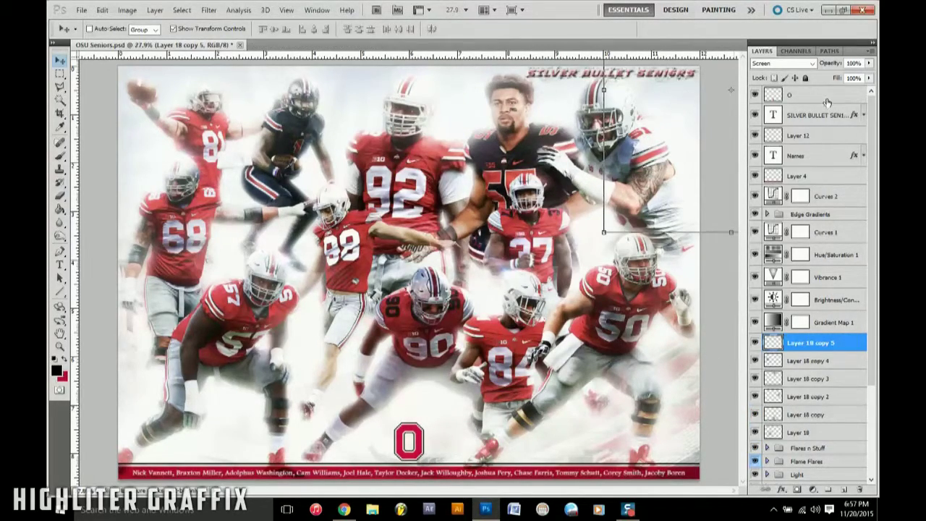
{"action": "left_click", "coordinate": [824, 196]}
- Add a Brightness/Contrast adjustment layer with brightness 13 and contrast 49
{"action": "left_click", "coordinate": [811, 489]}
{"action": "left_click", "coordinate": [832, 246]}
{"action": "left_click_drag", "start_coordinate": [535, 134], "coordinate": [576, 157]}
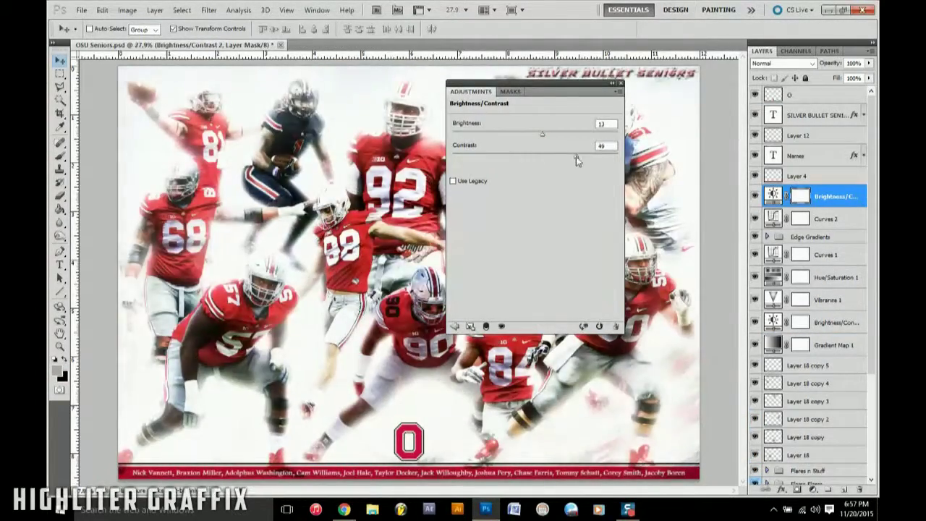
- Add a Gradient Map layer at 25% opacity, then raise the Brightness/Contrast brightness
{"action": "left_click", "coordinate": [811, 489]}
{"action": "left_click", "coordinate": [795, 468]}
{"action": "left_click", "coordinate": [869, 63]}
{"action": "left_click_drag", "start_coordinate": [868, 77], "coordinate": [830, 78]}
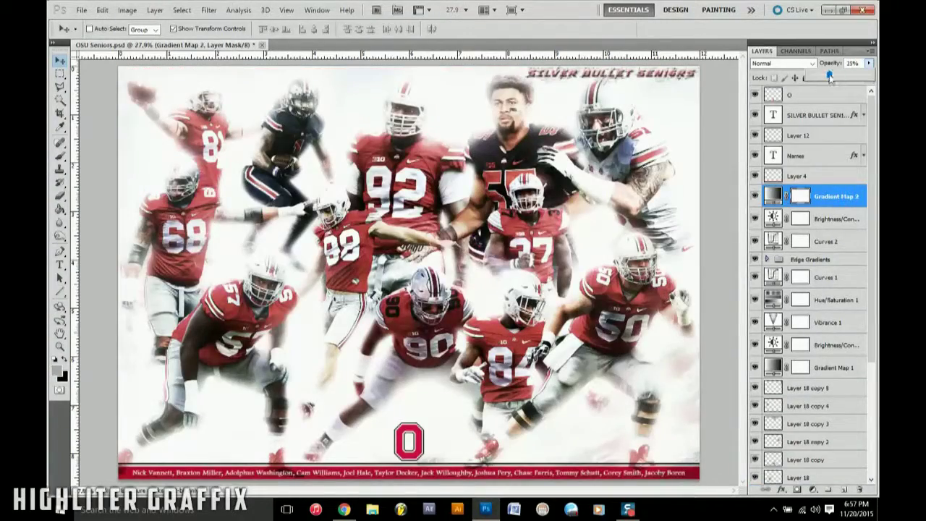
{"action": "double_click", "coordinate": [772, 218]}
{"action": "left_click_drag", "start_coordinate": [543, 133], "coordinate": [579, 134]}
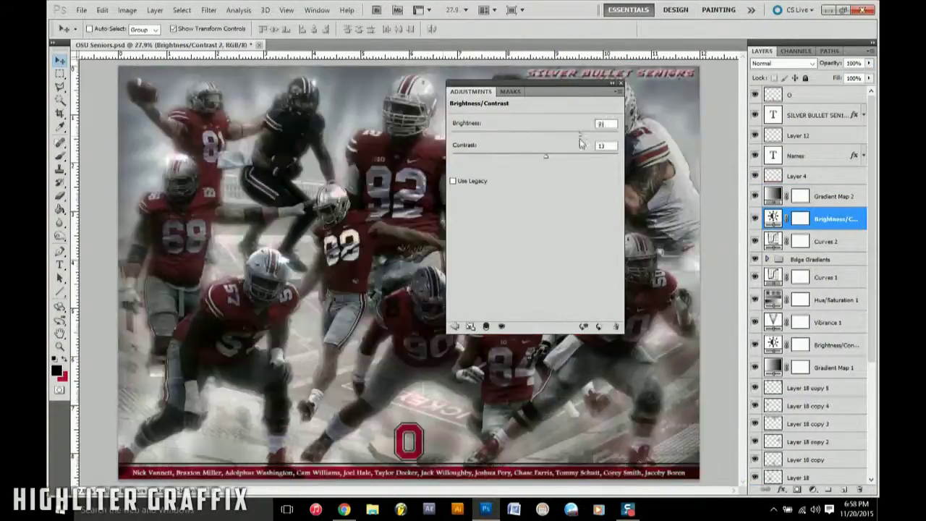
- Add a Curves adjustment layer and bend the curve upward to brighten the poster
{"action": "left_click", "coordinate": [824, 196]}
{"action": "left_click", "coordinate": [812, 489]}
{"action": "left_click", "coordinate": [831, 318]}
{"action": "left_click_drag", "start_coordinate": [549, 205], "coordinate": [550, 215]}
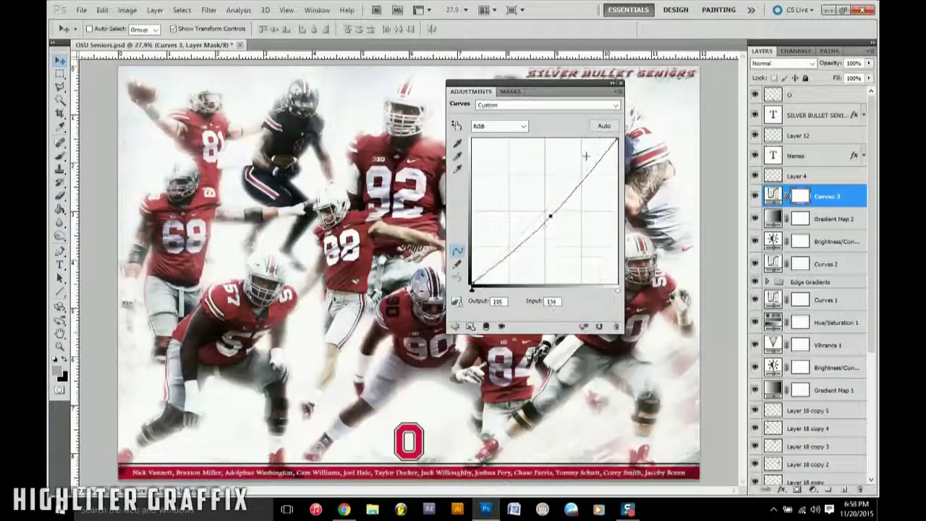